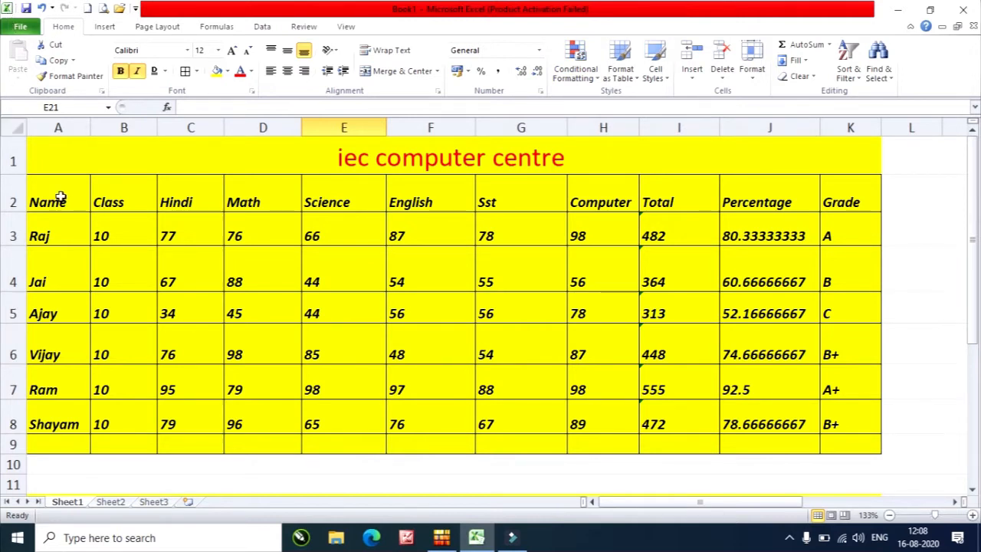
Highlight the values greater than 97 in A2:K9 using Light Red Fill with Dark Red Text
drag(61, 197, 847, 443)
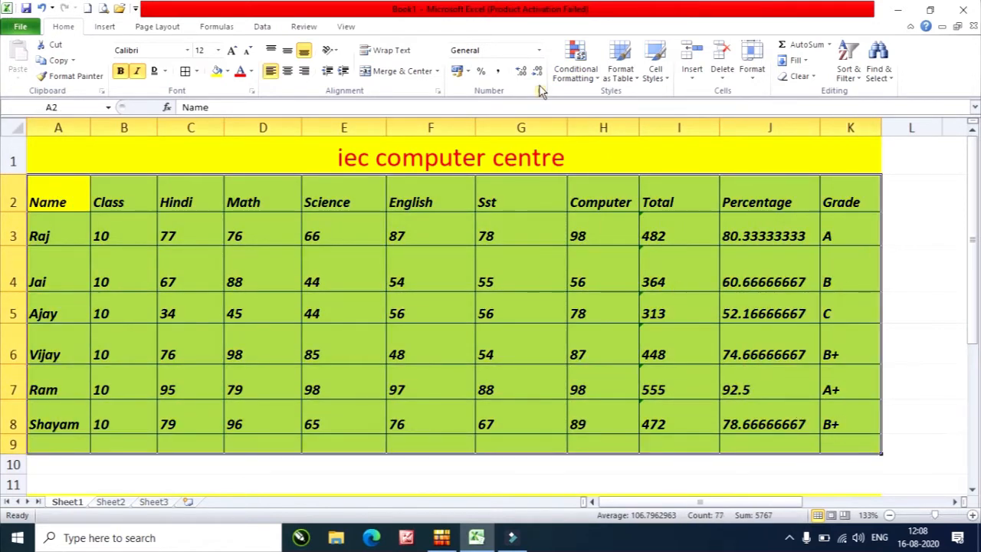
click(597, 83)
mouse_move(611, 104)
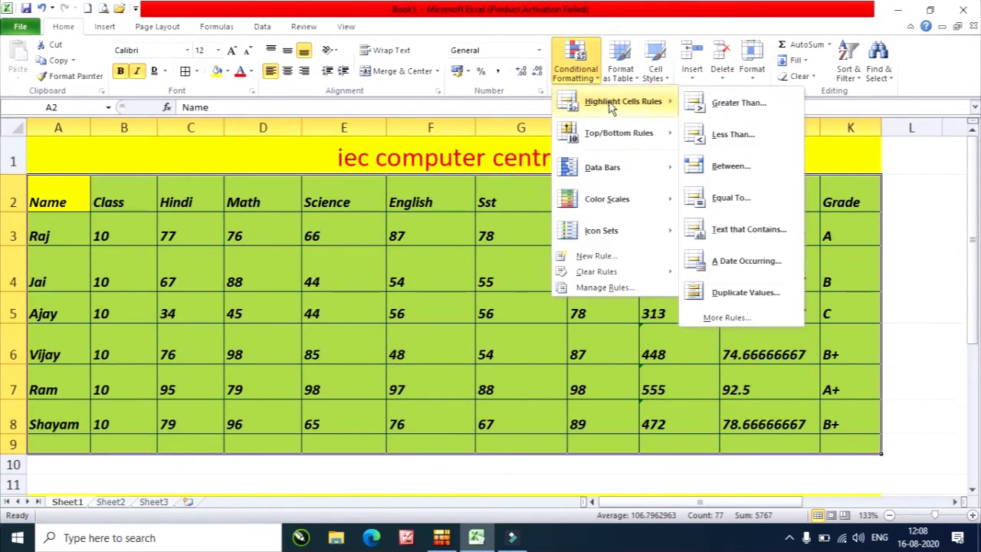
click(749, 111)
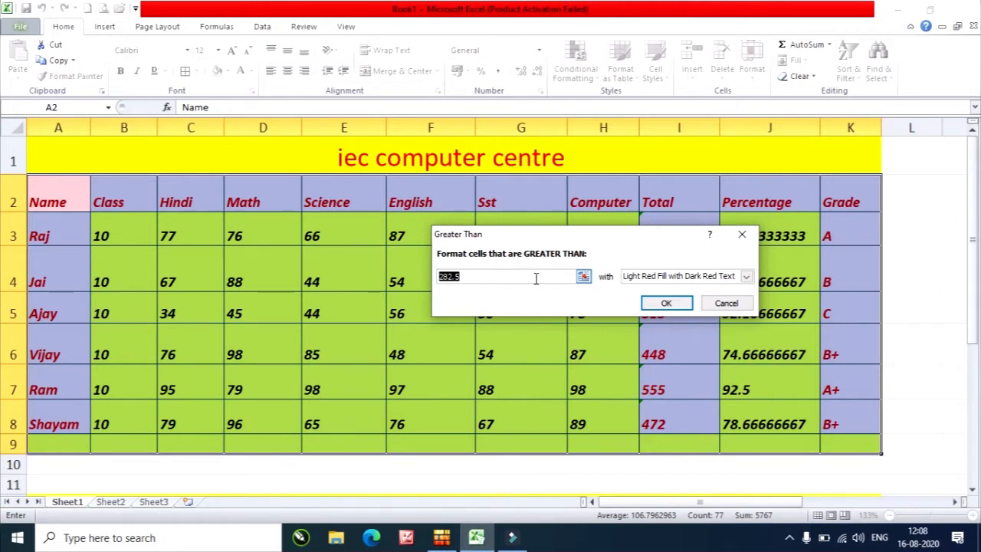
text(50)
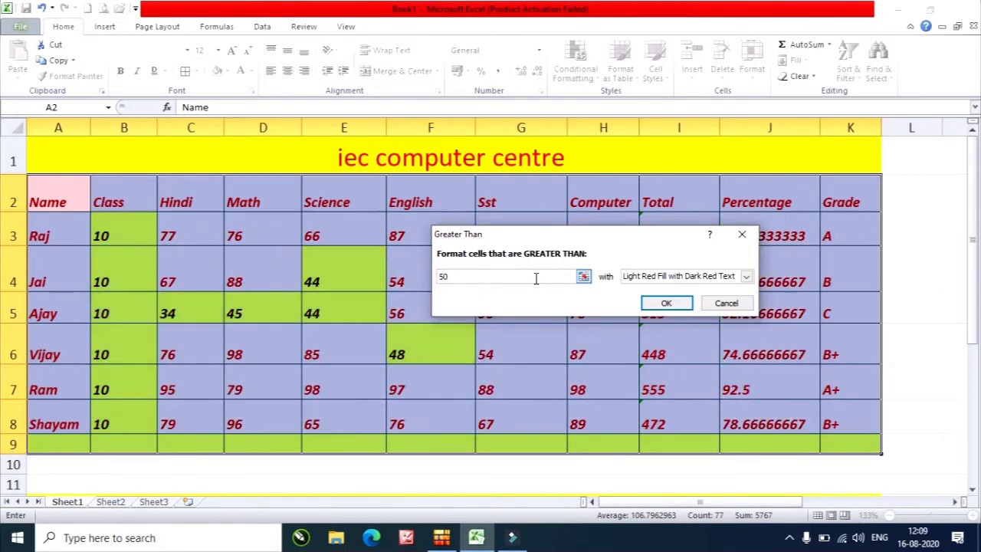
drag(522, 278, 415, 271)
text(9)
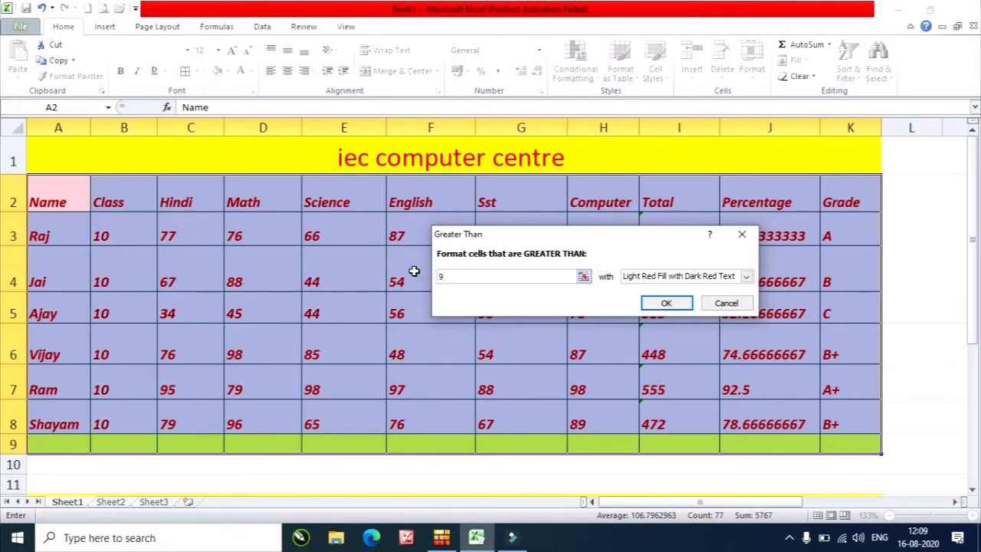
text(7)
click(678, 276)
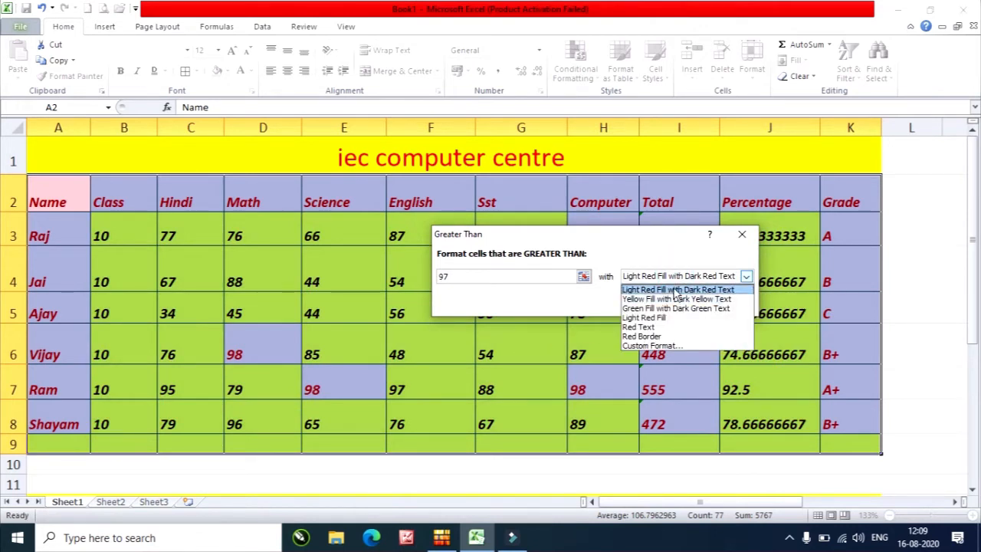
click(667, 290)
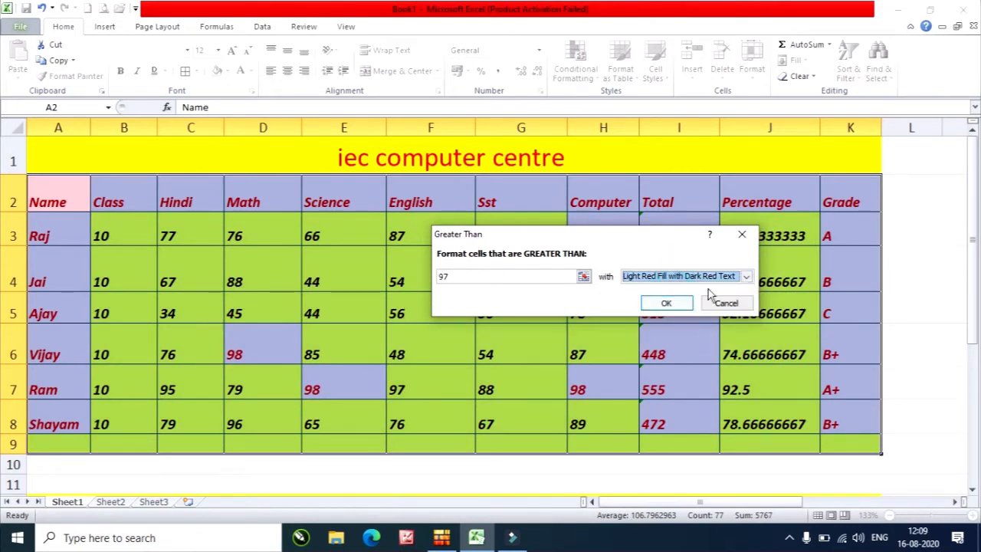
click(666, 303)
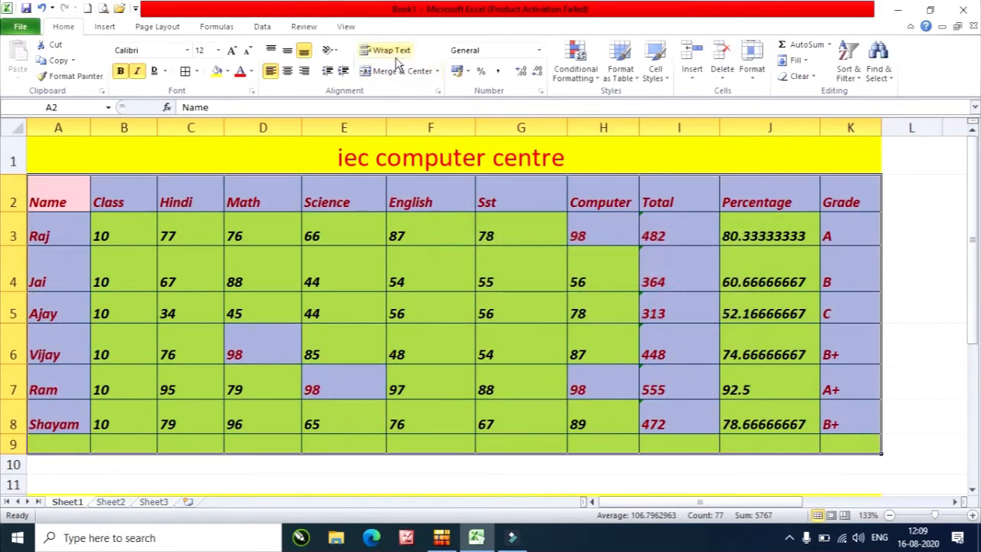
Add a less-than rule to the marks table that formats values below 50 with Green Fill with Dark Green Text
click(574, 69)
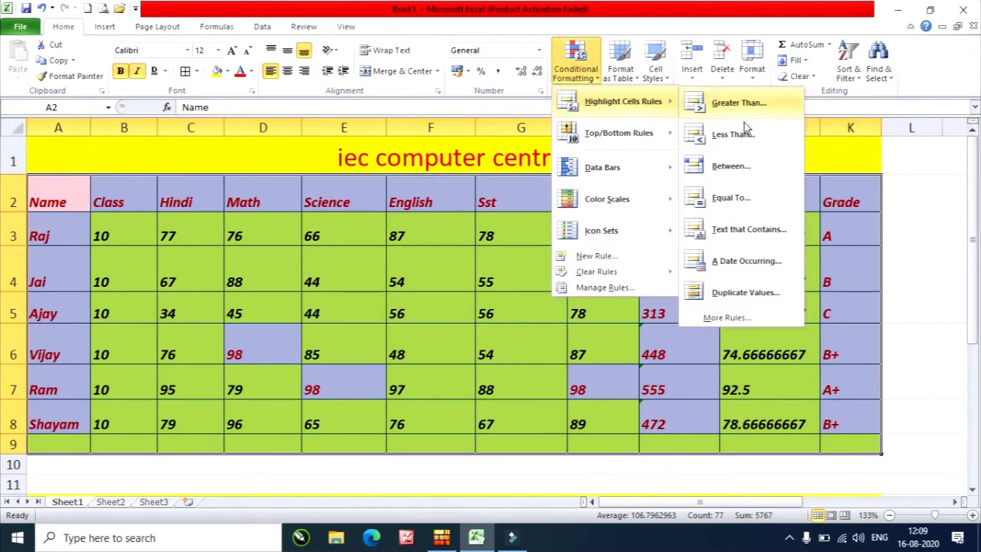
click(755, 138)
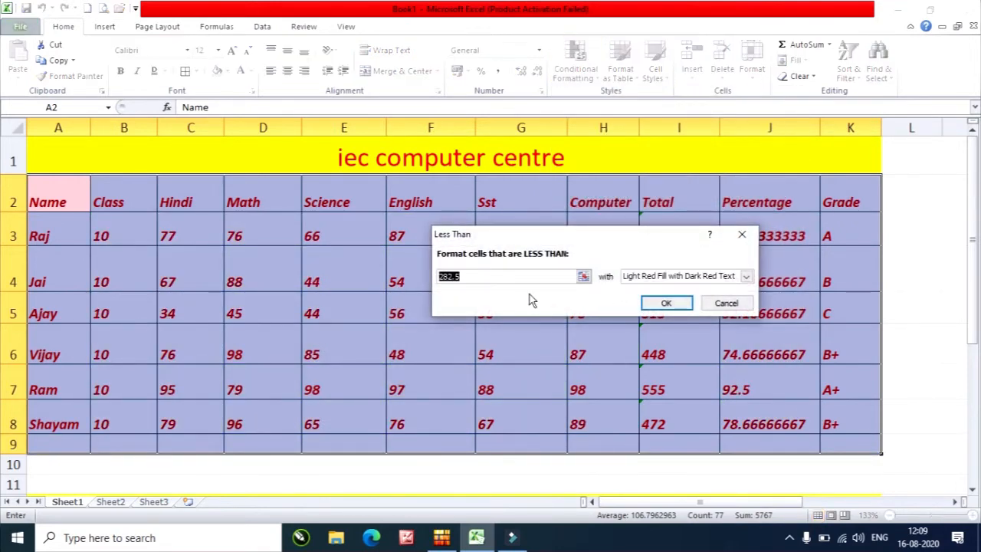
text(50)
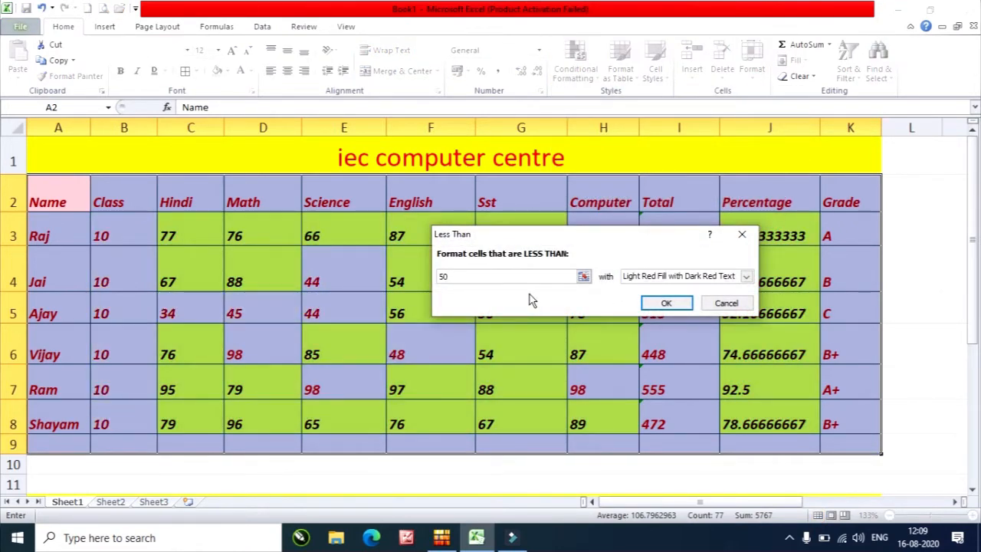
click(670, 278)
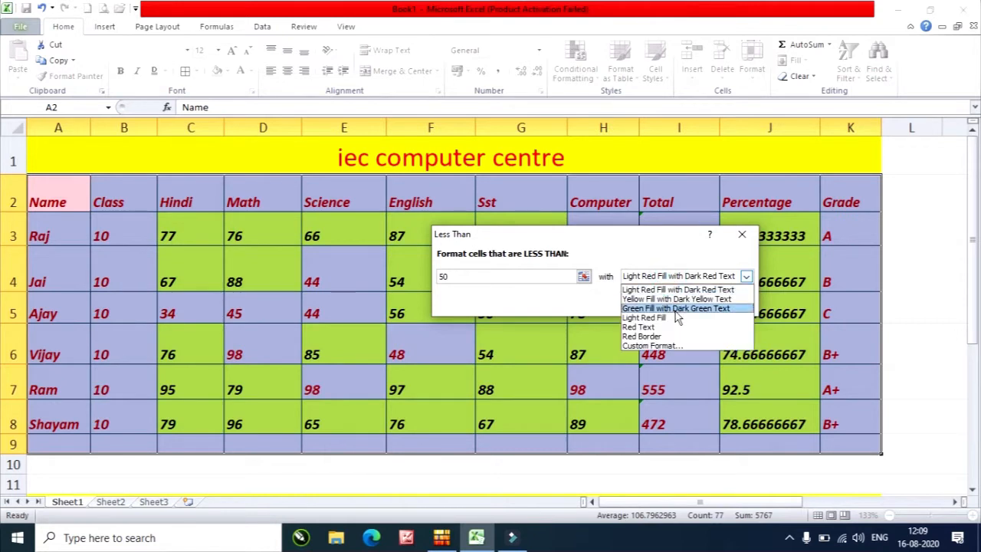
click(675, 308)
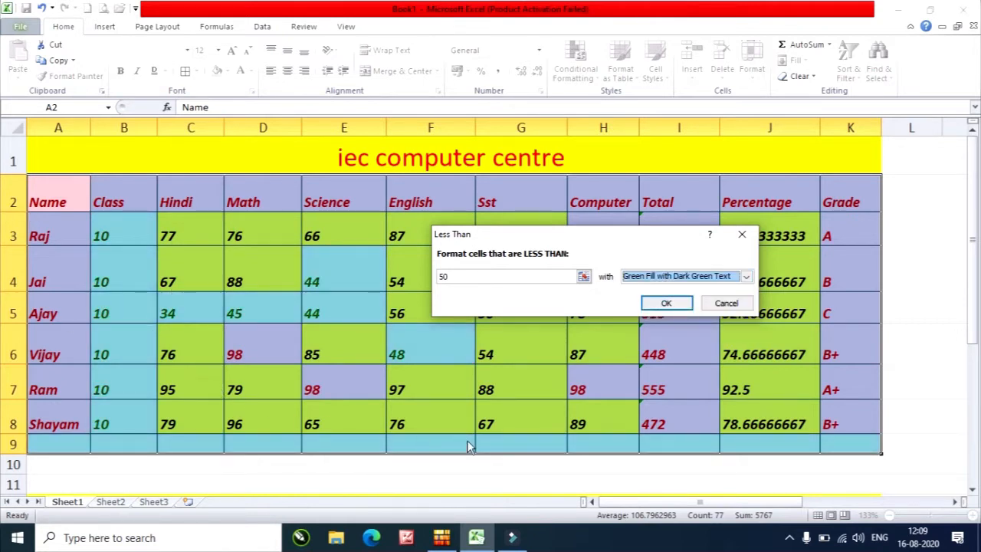
click(667, 305)
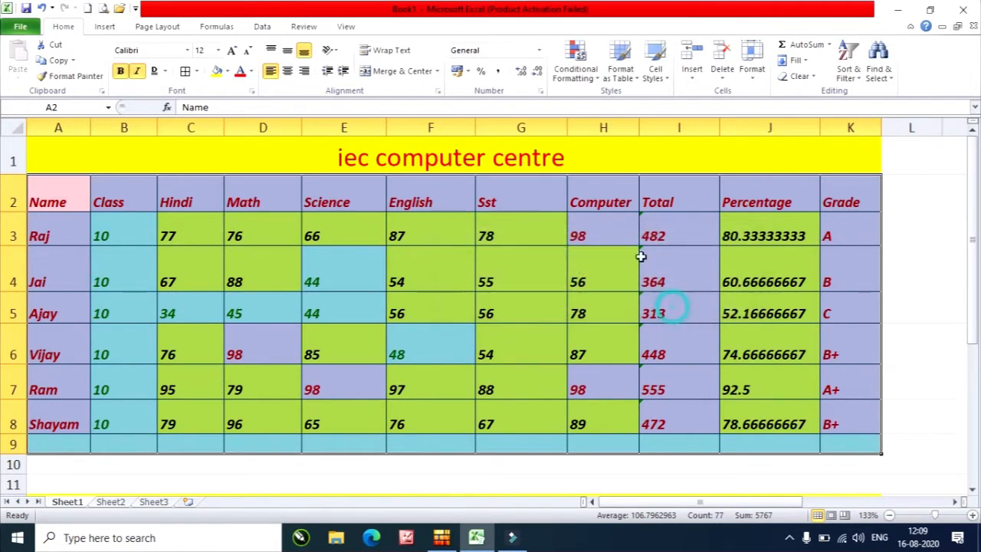
Set up a between rule on the marks table for values from 50 to 95 with a custom format
click(576, 65)
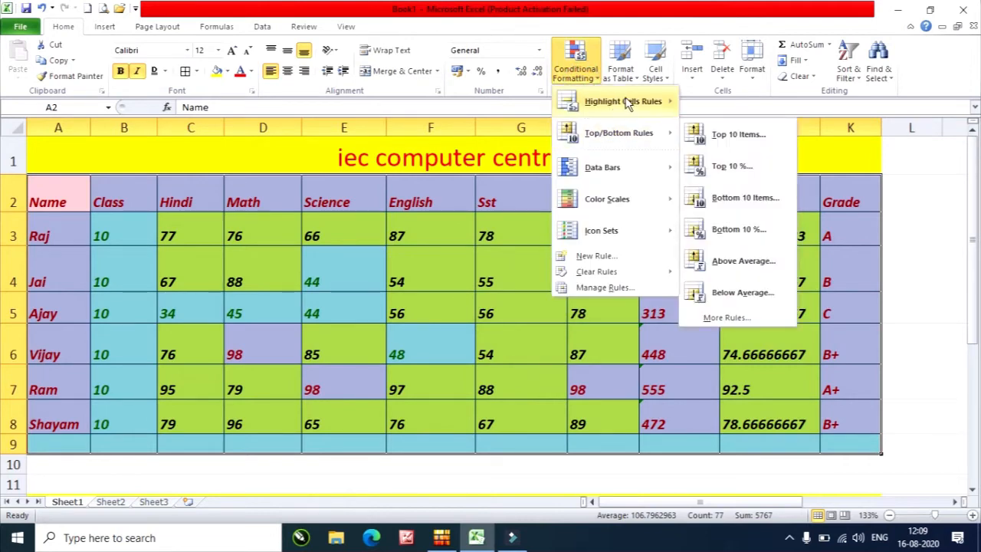
click(726, 175)
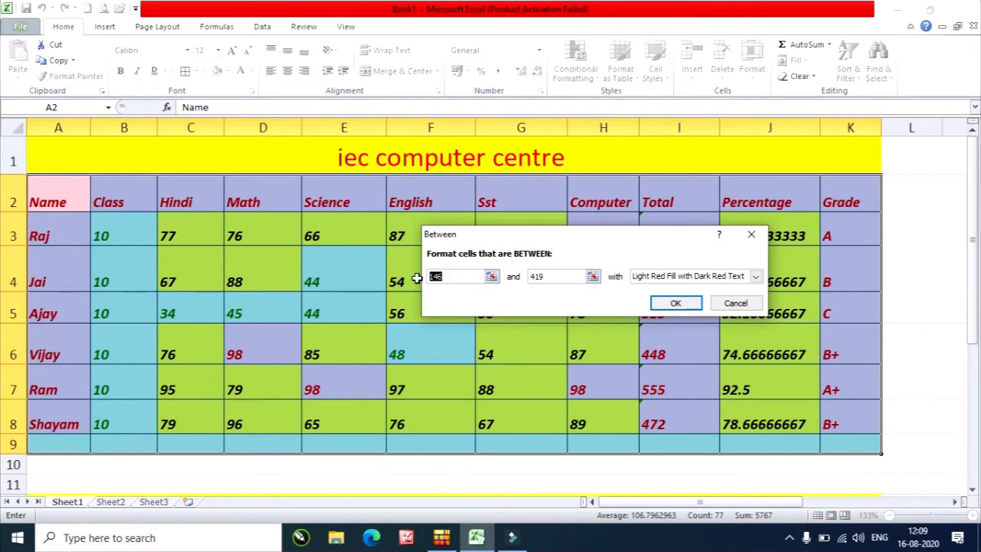
text(50)
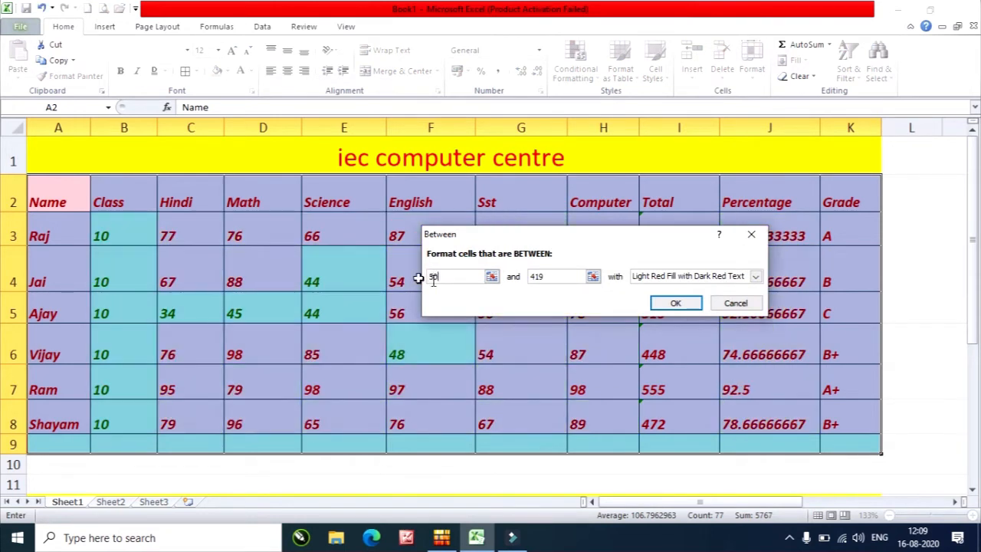
double_click(553, 277)
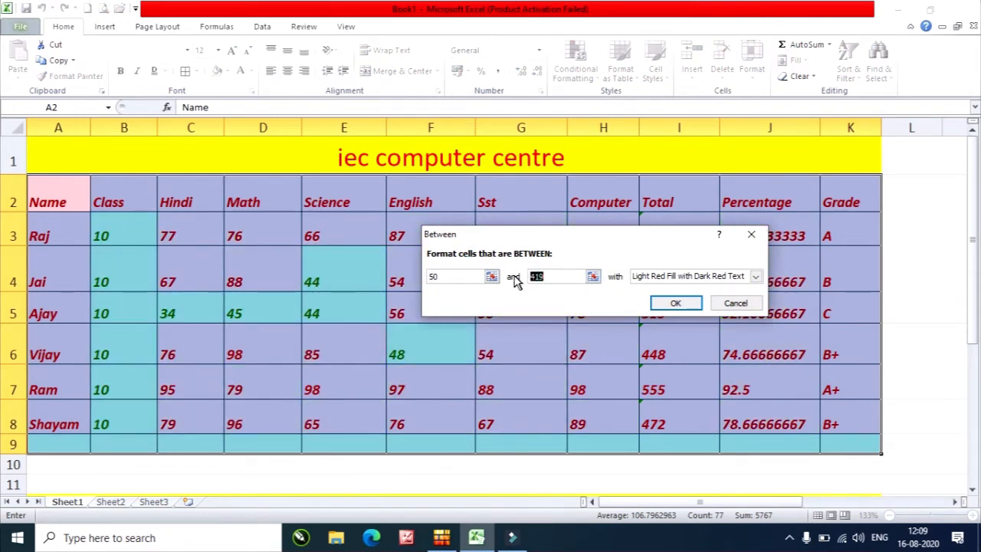
text(95)
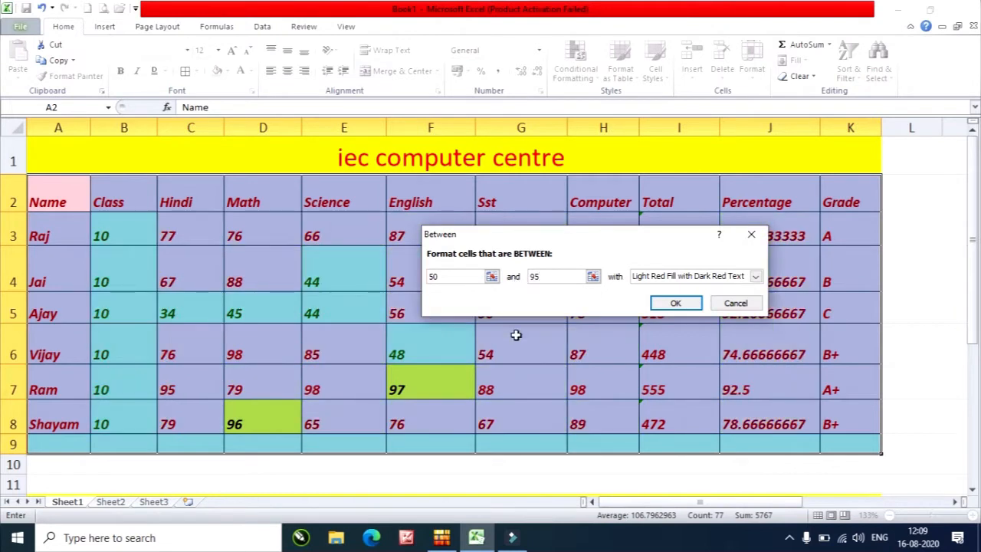
click(755, 276)
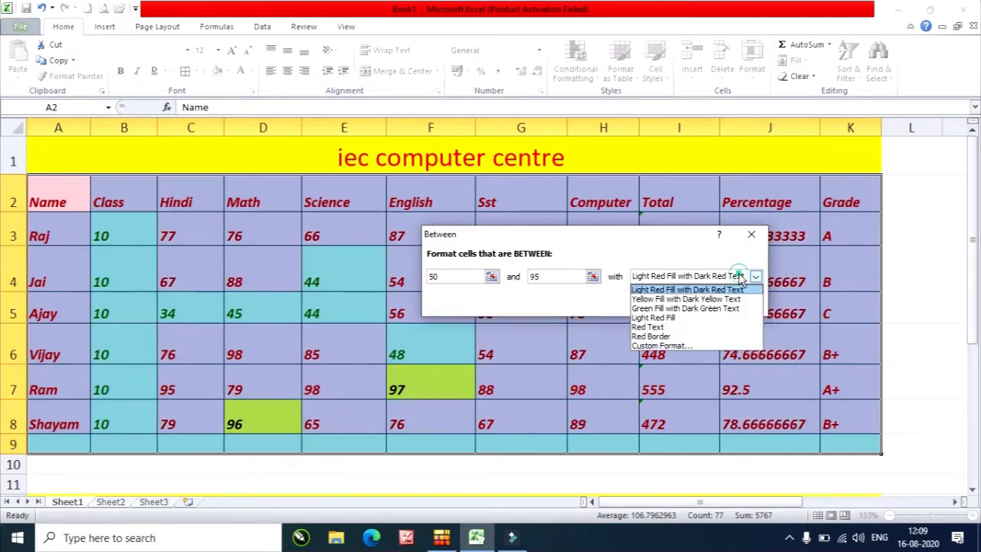
click(691, 345)
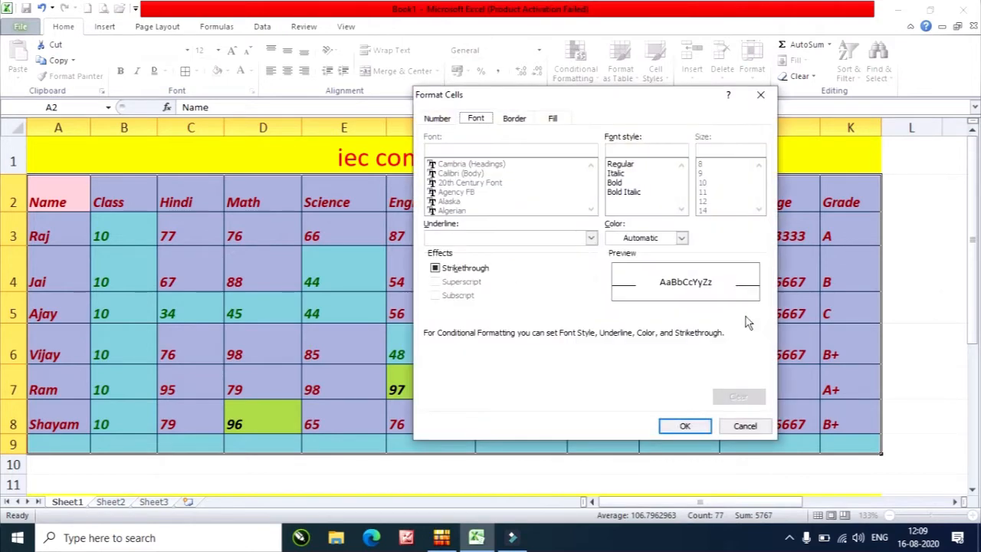
Give the rule's custom format a purple font colour and a single underline
click(435, 120)
click(553, 118)
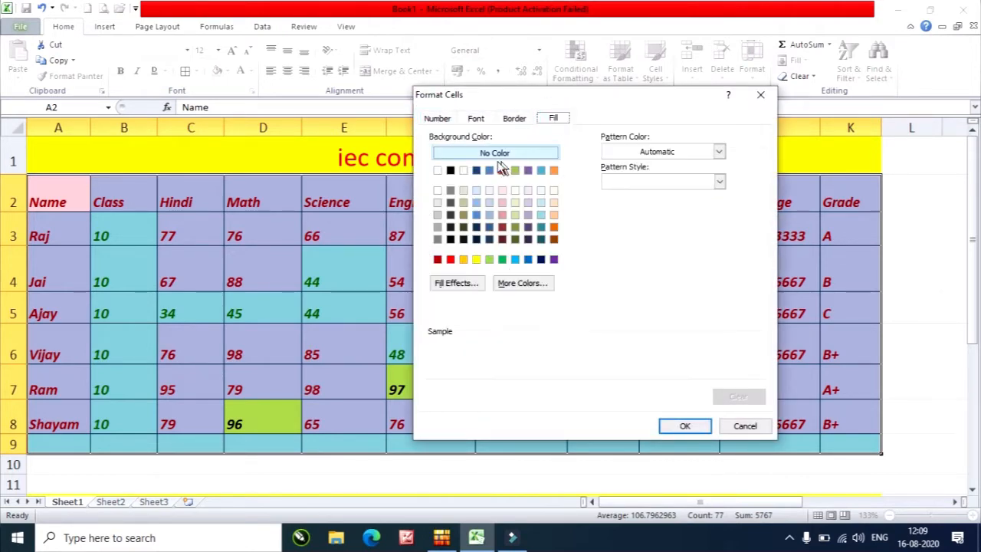
click(482, 121)
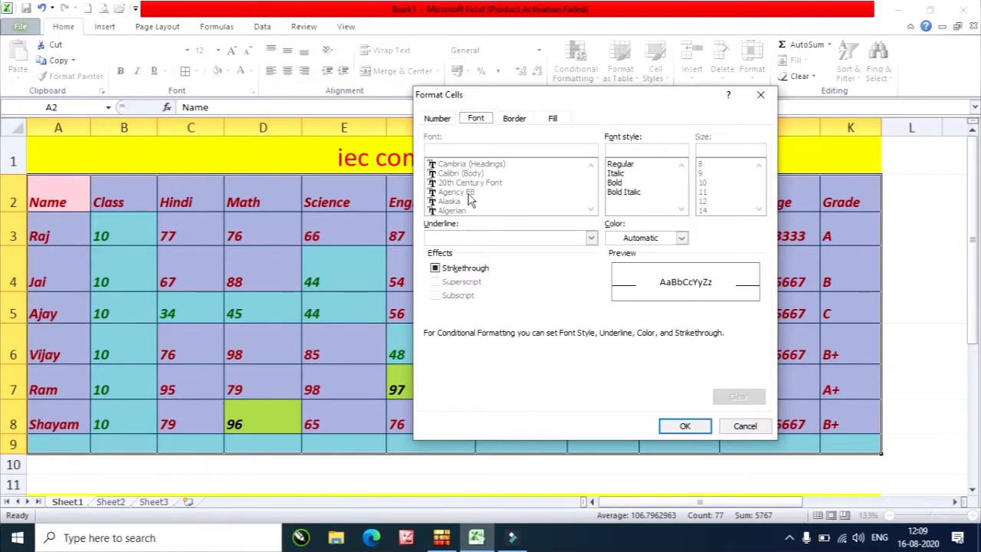
click(681, 238)
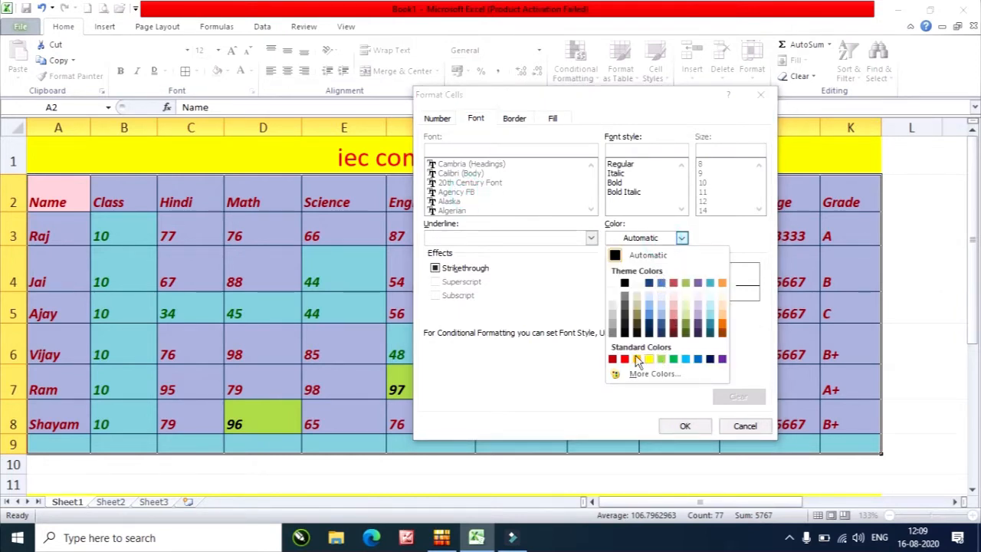
click(722, 359)
click(511, 239)
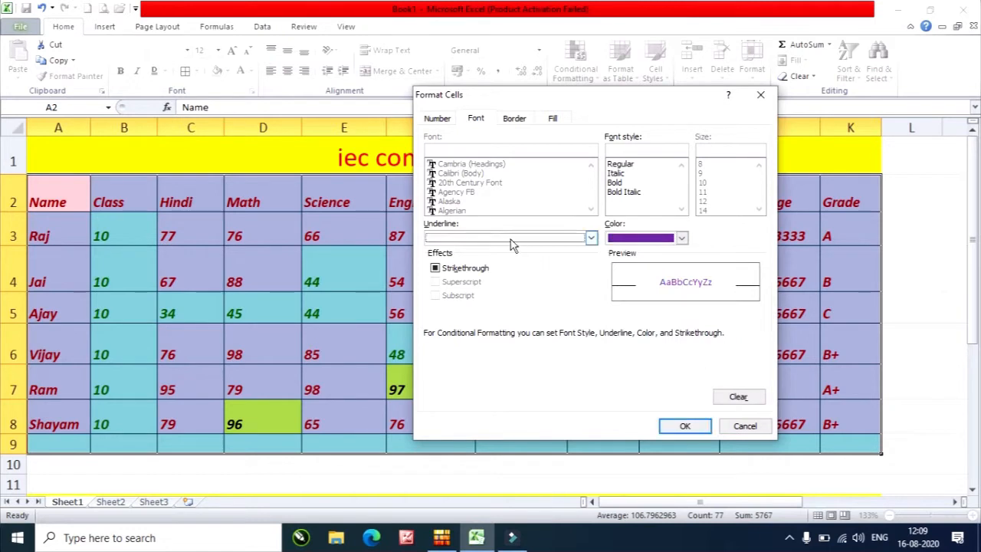
click(500, 265)
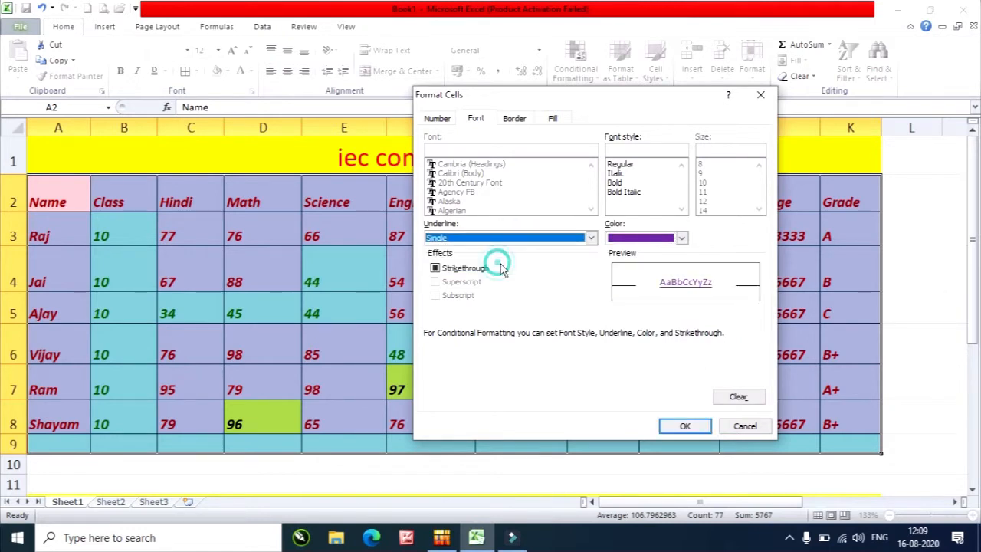
Set a very light blue background fill for the custom format and apply the between rule
click(552, 119)
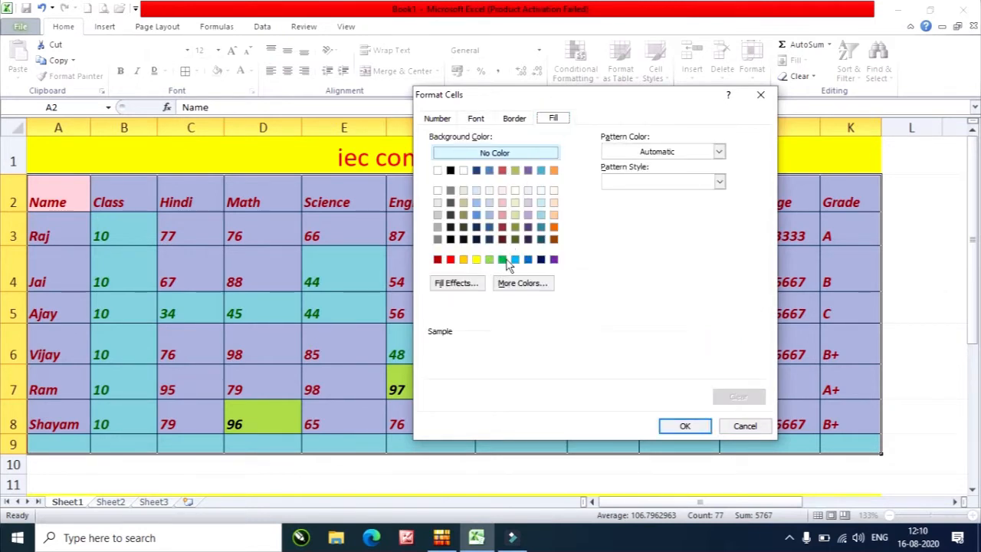
click(477, 215)
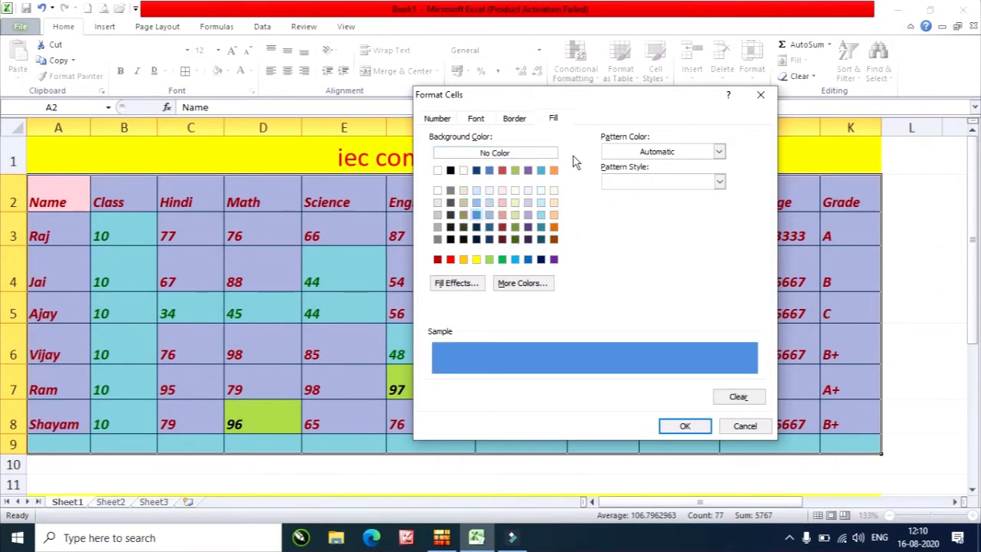
click(490, 191)
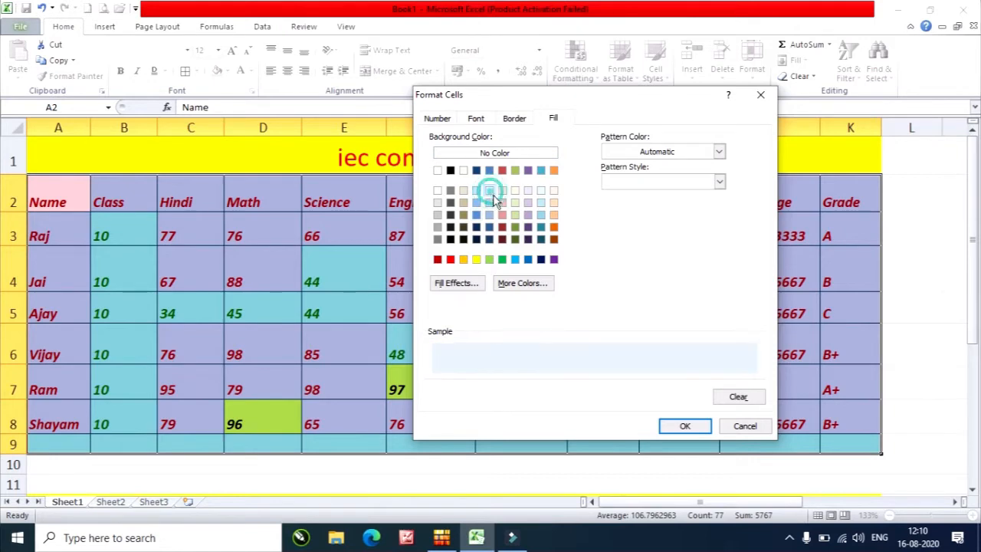
click(684, 426)
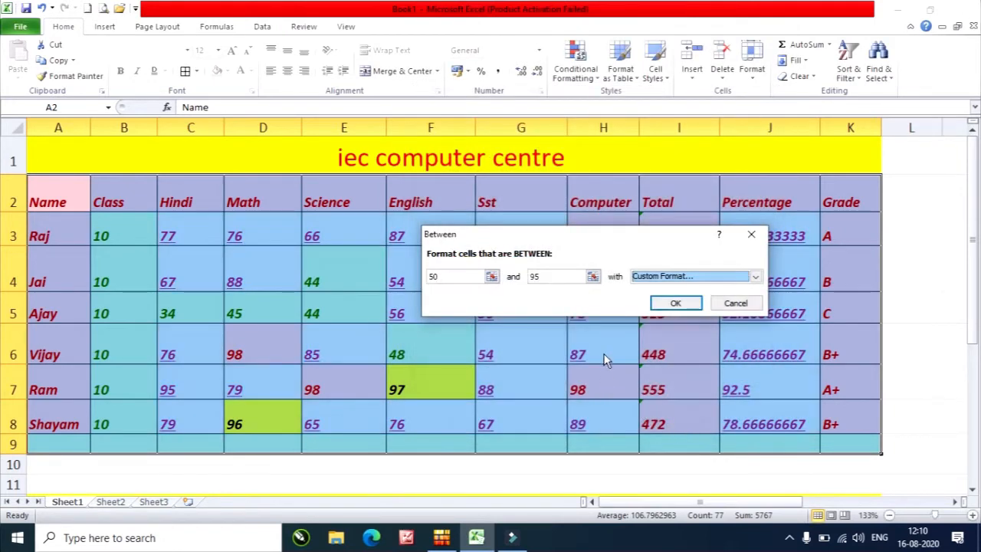
click(678, 304)
click(527, 457)
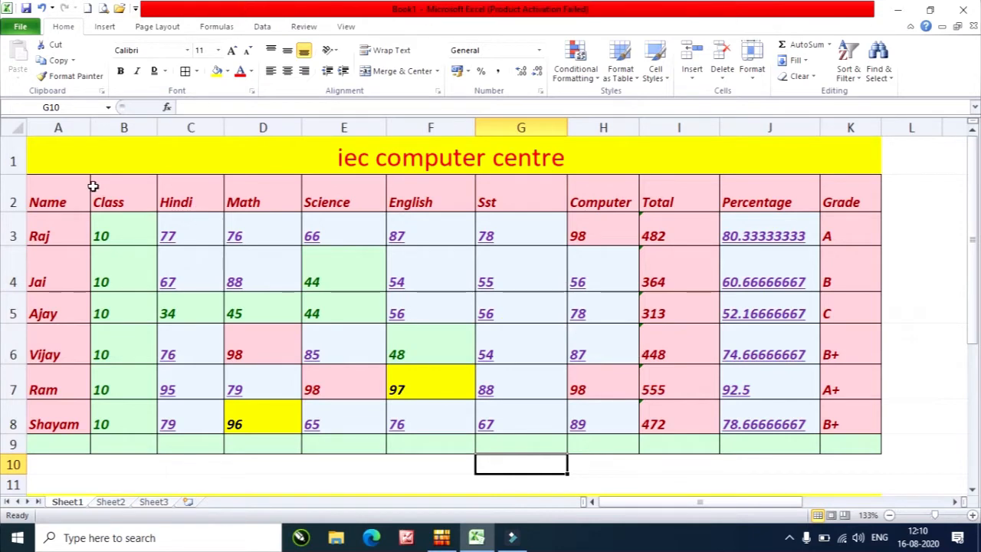
Clear all formats from the title row and marks table in A1:K9, keeping the contents
drag(48, 157, 718, 439)
click(803, 77)
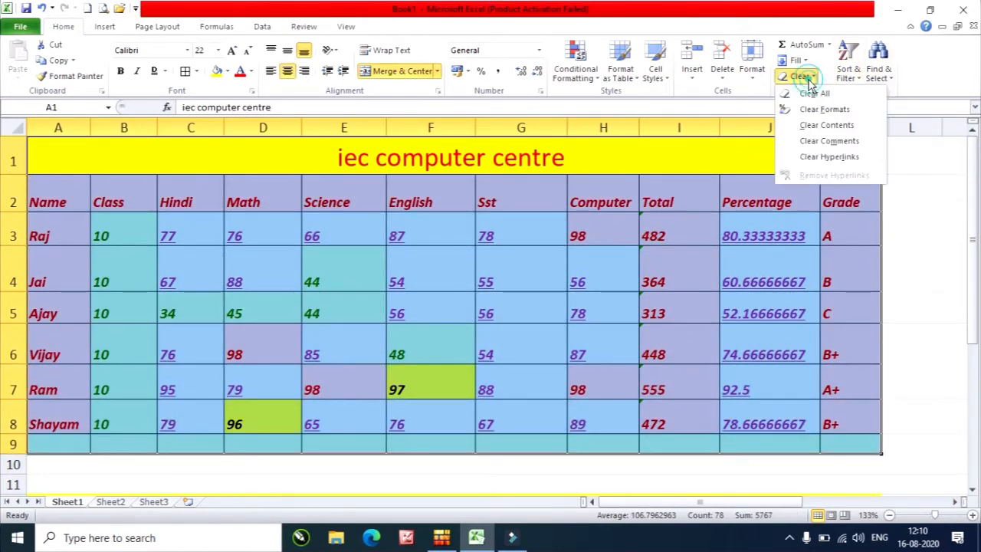
click(842, 111)
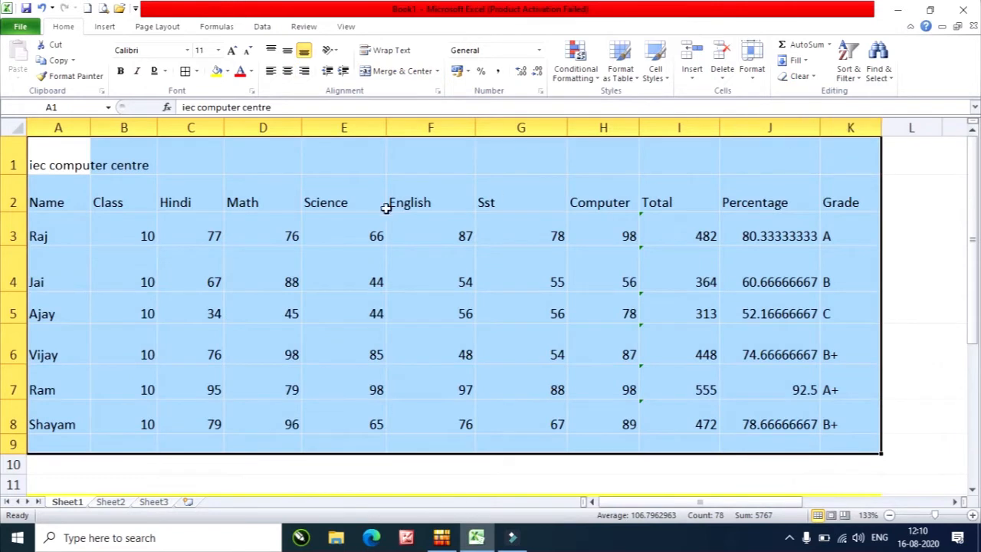
click(427, 237)
Merge and center the title "iec computer centre" across A1:J1
drag(82, 165, 770, 166)
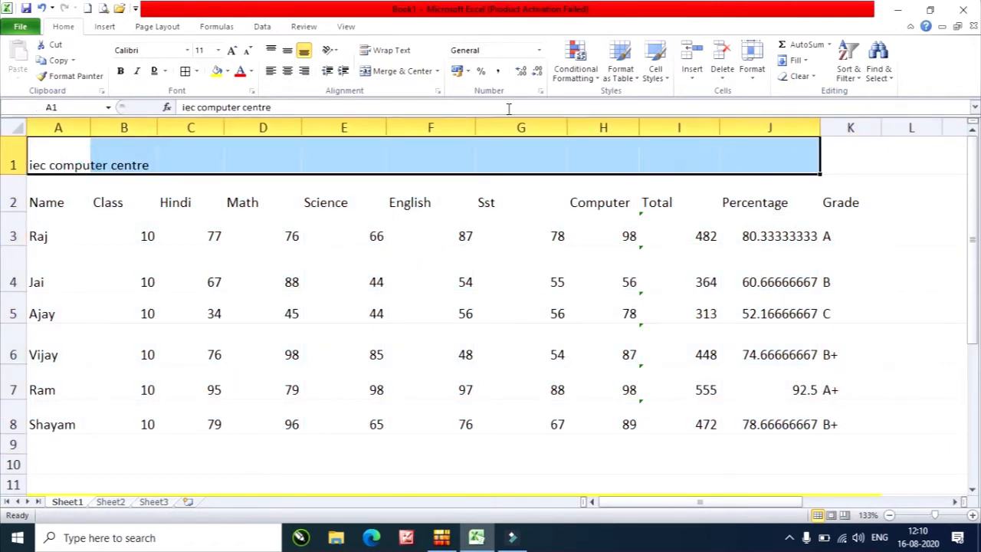
click(388, 70)
click(391, 260)
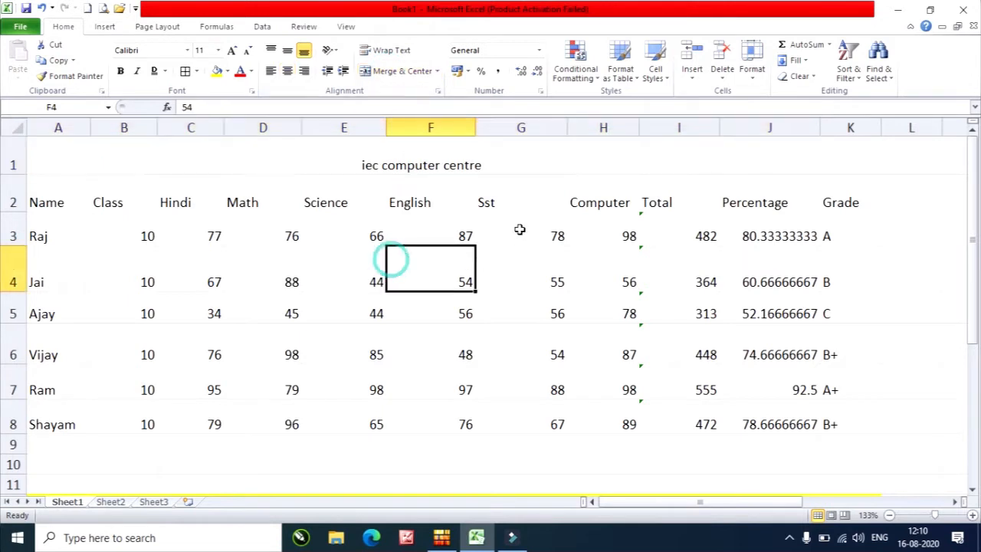
Format the marks range A2:K8 as a table with headers, using the dark teal table style
drag(70, 188, 828, 417)
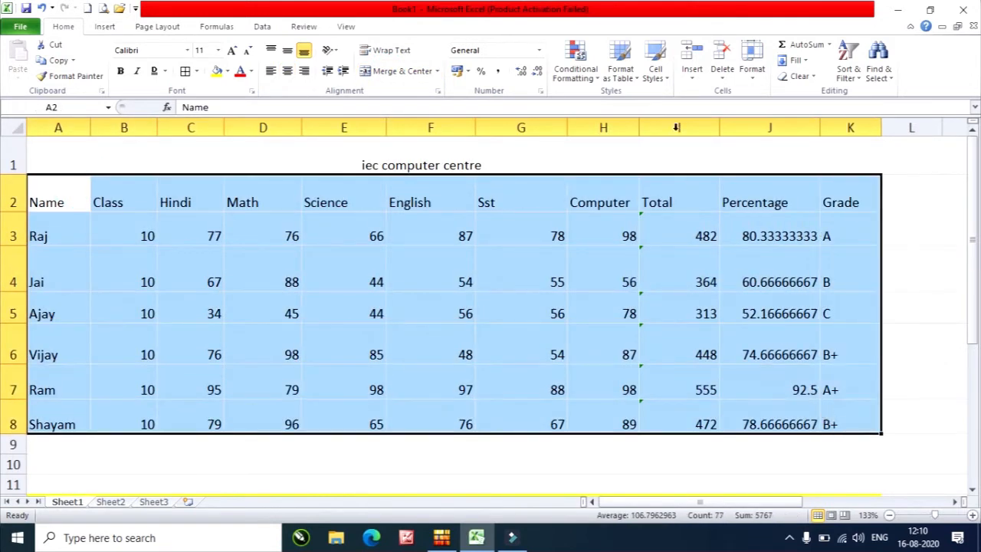
click(624, 62)
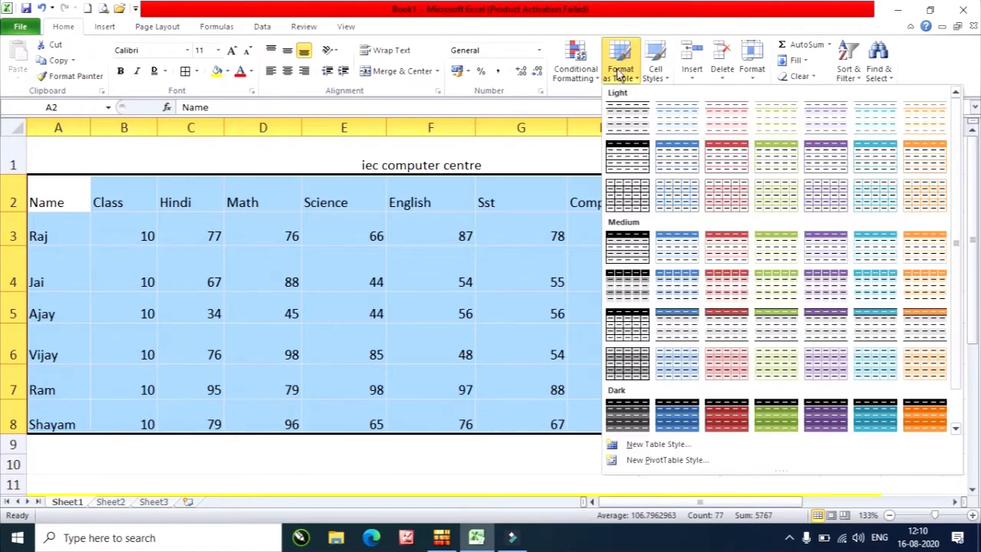
click(725, 418)
click(575, 300)
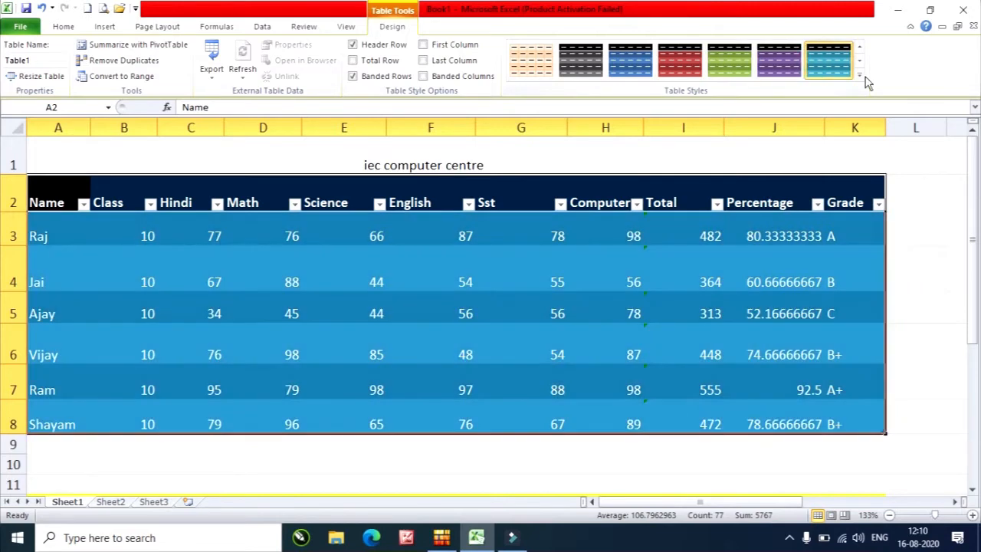
Change the marks table to the black-and-grey style in the second row of the Dark table styles
click(859, 74)
scroll(707, 296, down, 1)
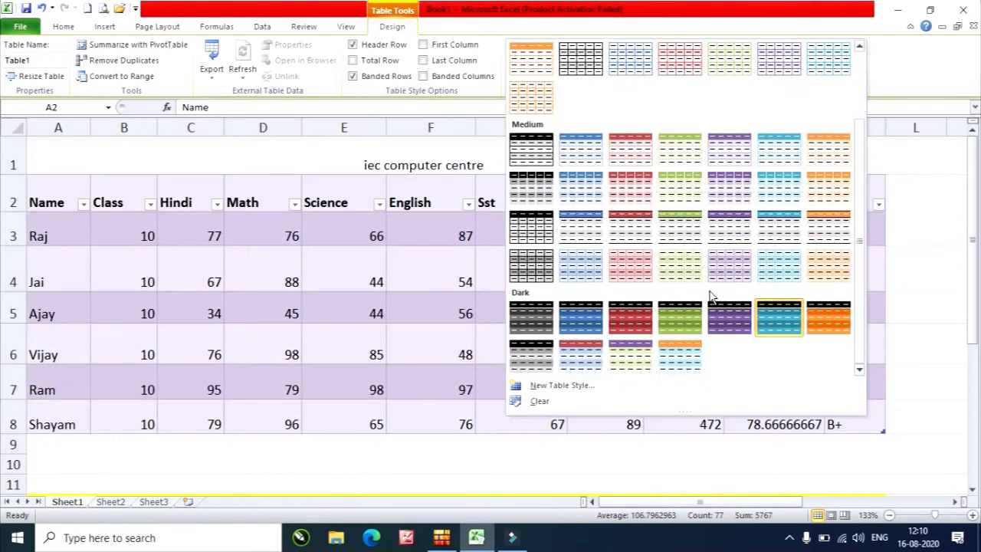
click(539, 353)
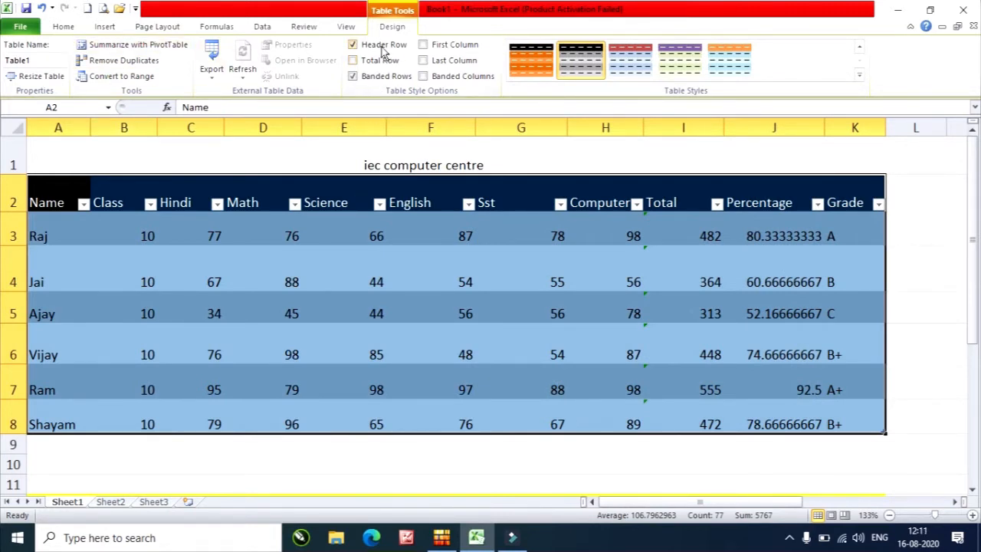
Switch the table's header row off and on again, and enable the Total Row, First Column and Last Column options
click(352, 45)
click(353, 45)
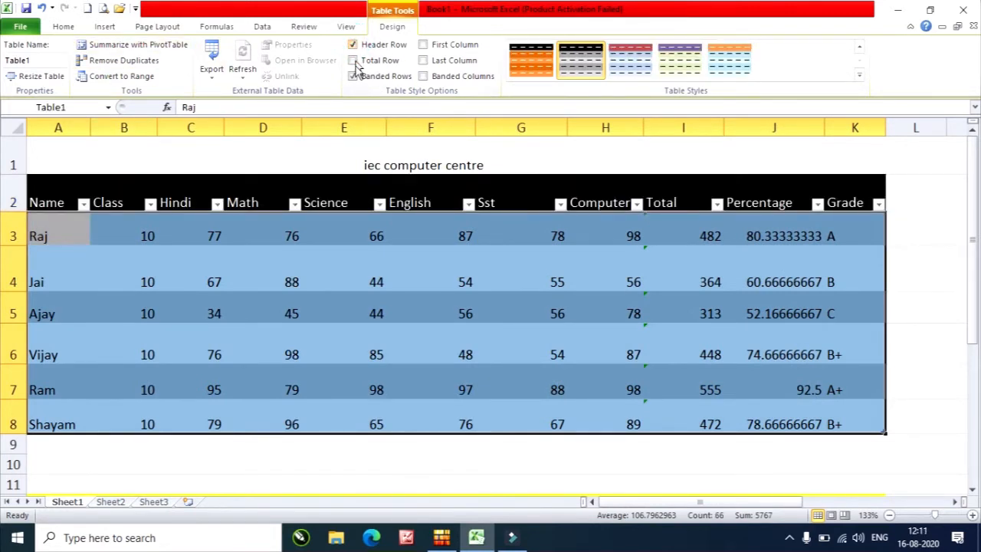
click(353, 60)
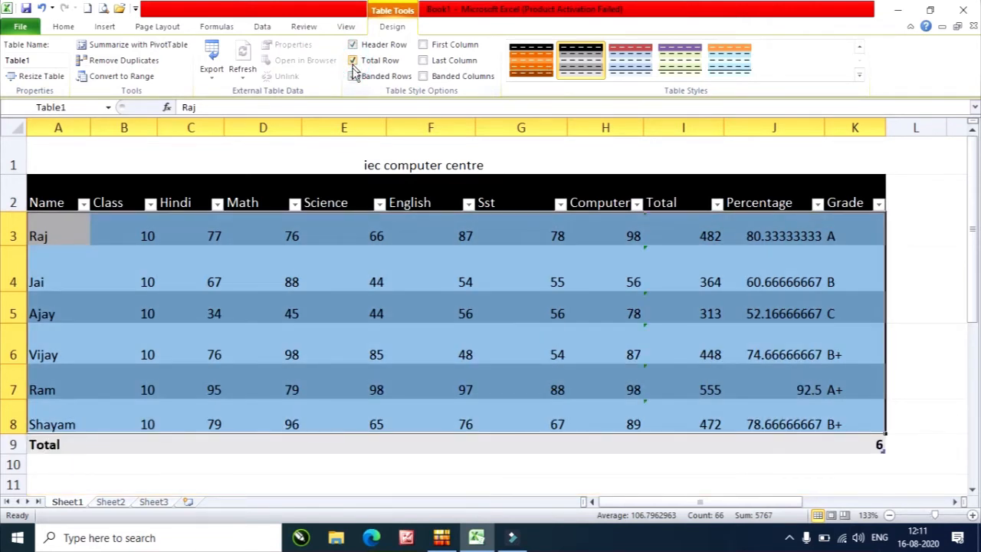
click(424, 45)
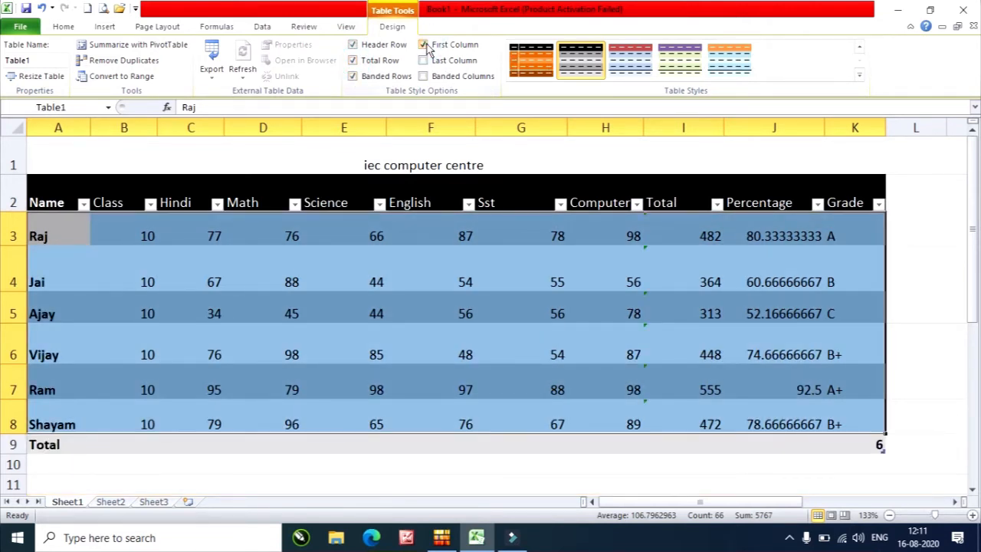
click(423, 61)
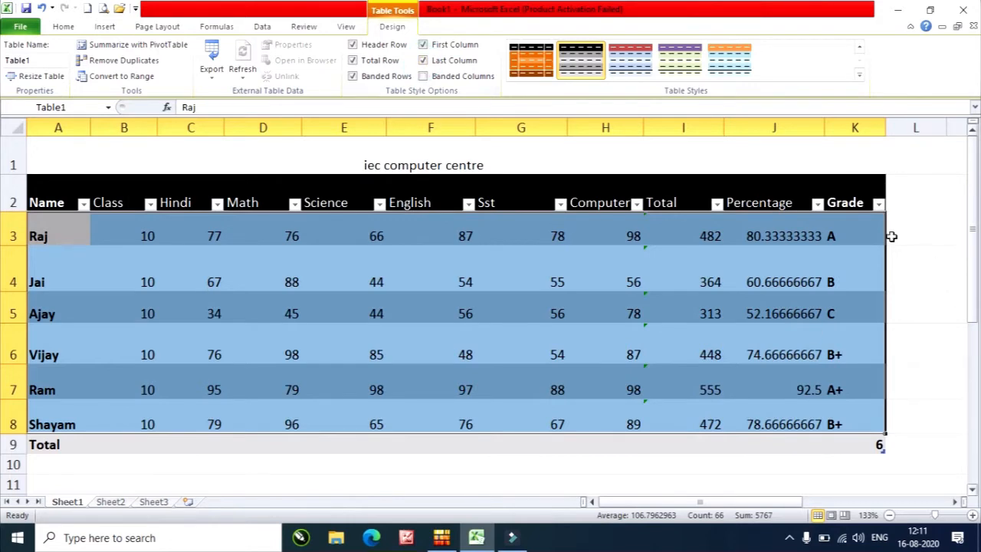
Apply the medium blue table style with solid outer columns, and switch the First Column and Last Column options off and on again
click(859, 74)
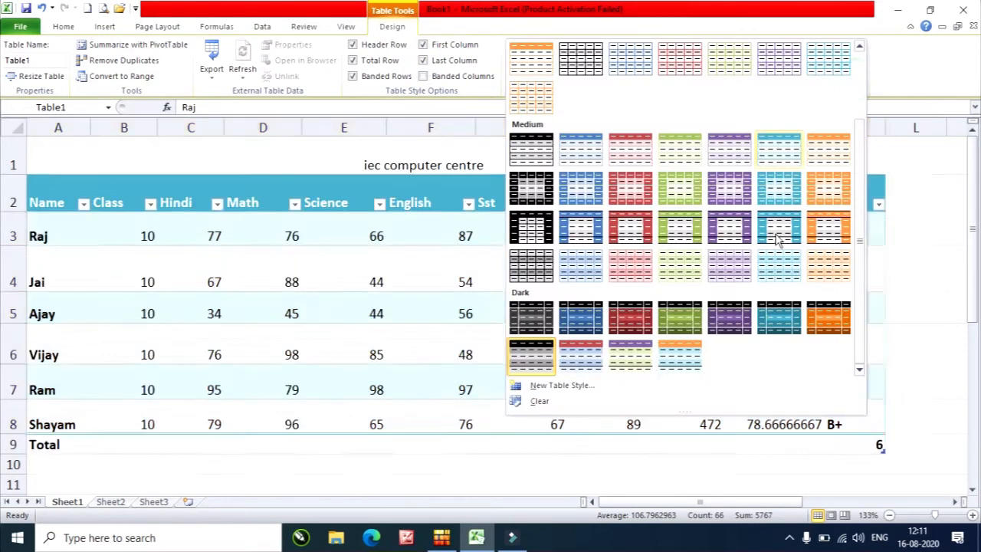
click(577, 235)
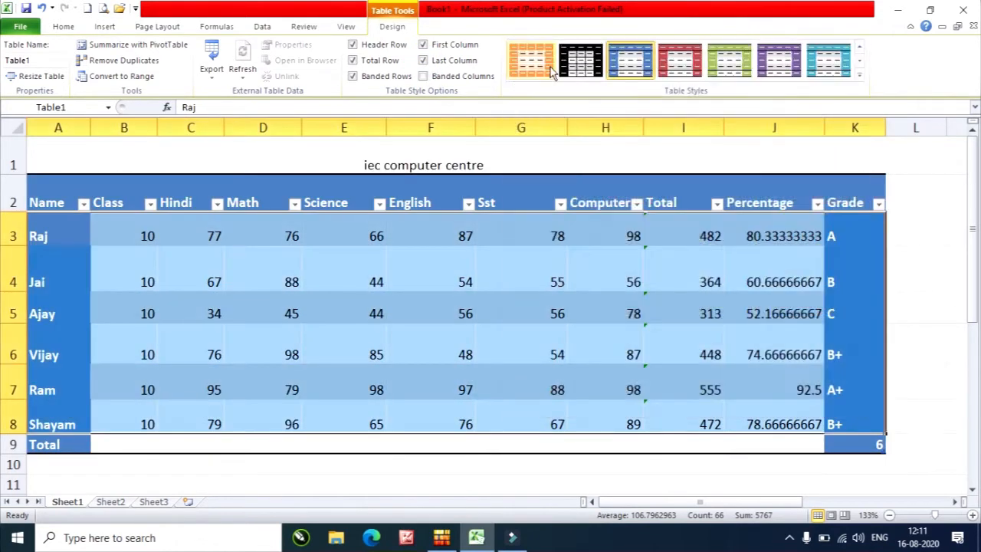
click(424, 45)
click(424, 45)
click(423, 62)
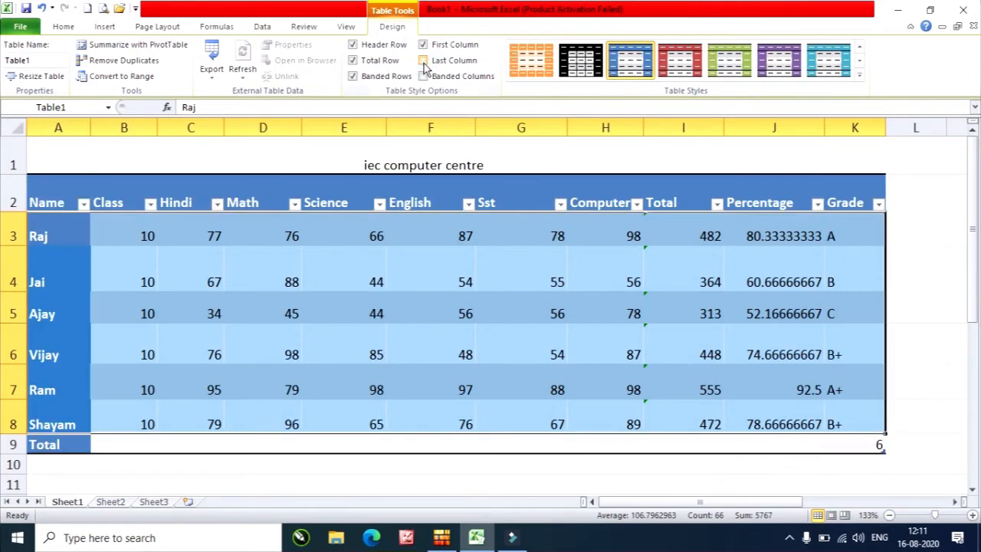
click(423, 62)
Toggle the table's Banded Rows option off and on, leaving it enabled, and enable Banded Columns
click(354, 75)
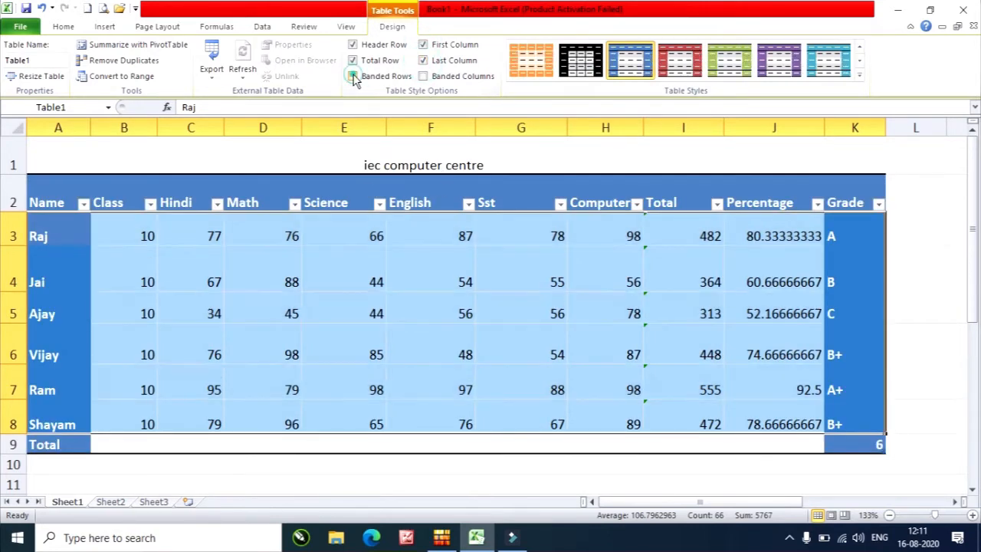
click(353, 76)
click(353, 75)
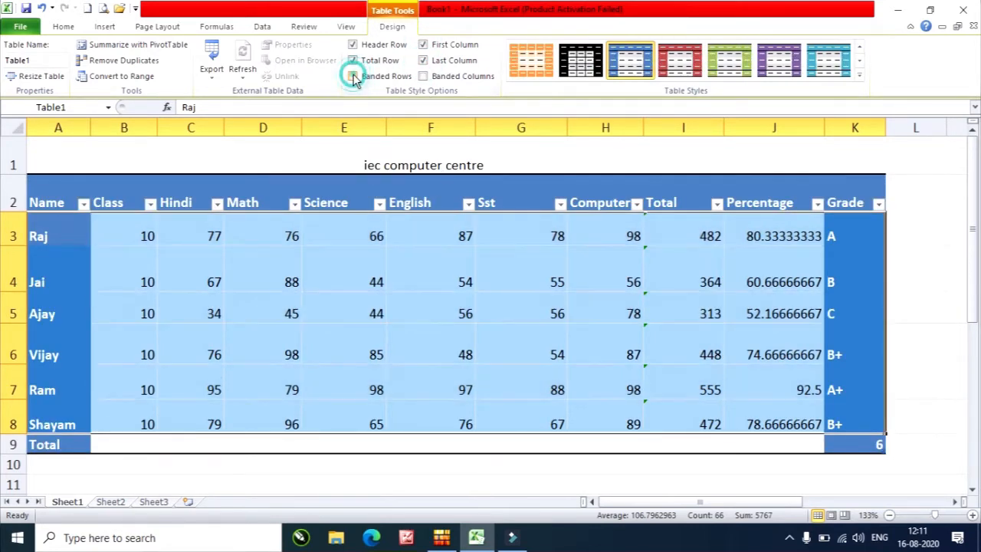
click(353, 76)
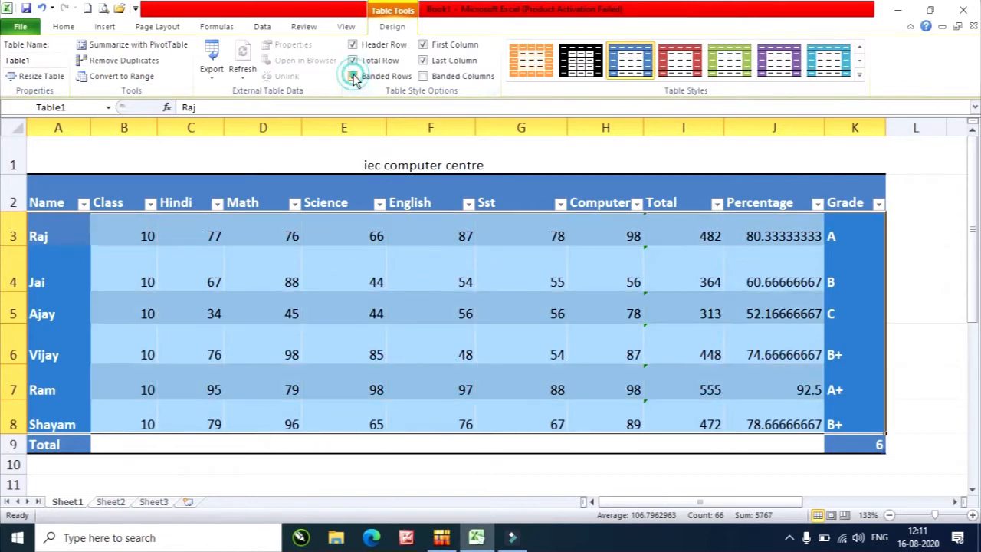
click(423, 76)
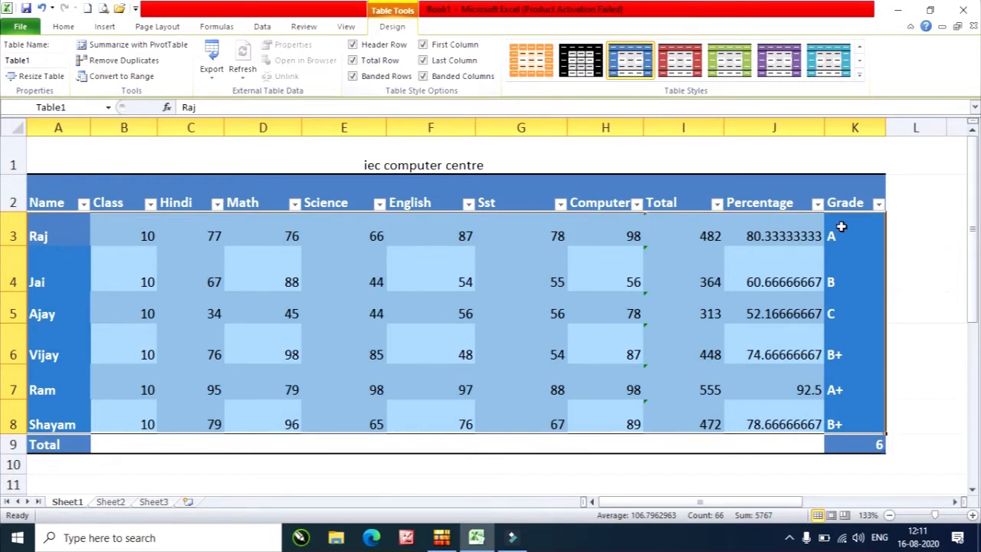
Try to clear the formats from the table body A3:K8
click(63, 26)
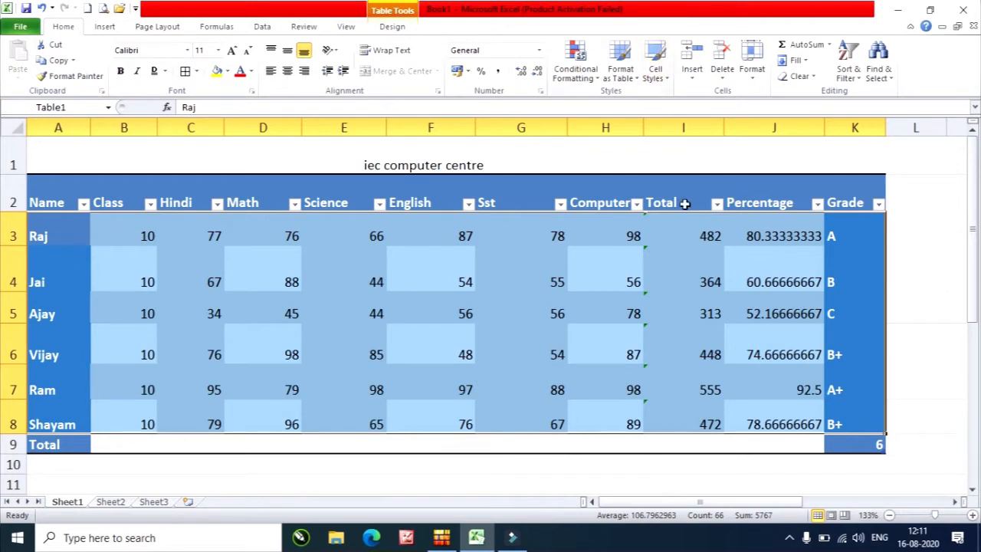
click(800, 76)
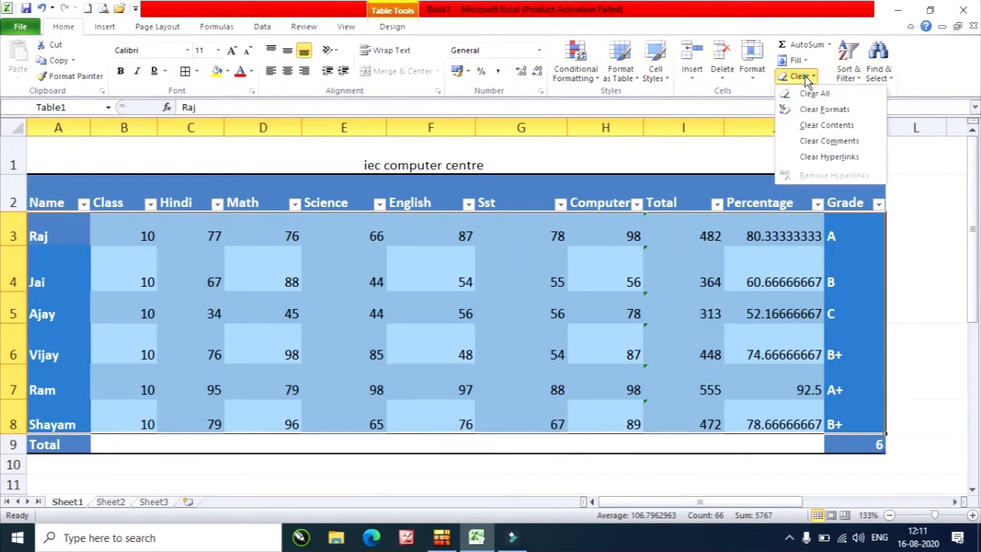
click(830, 111)
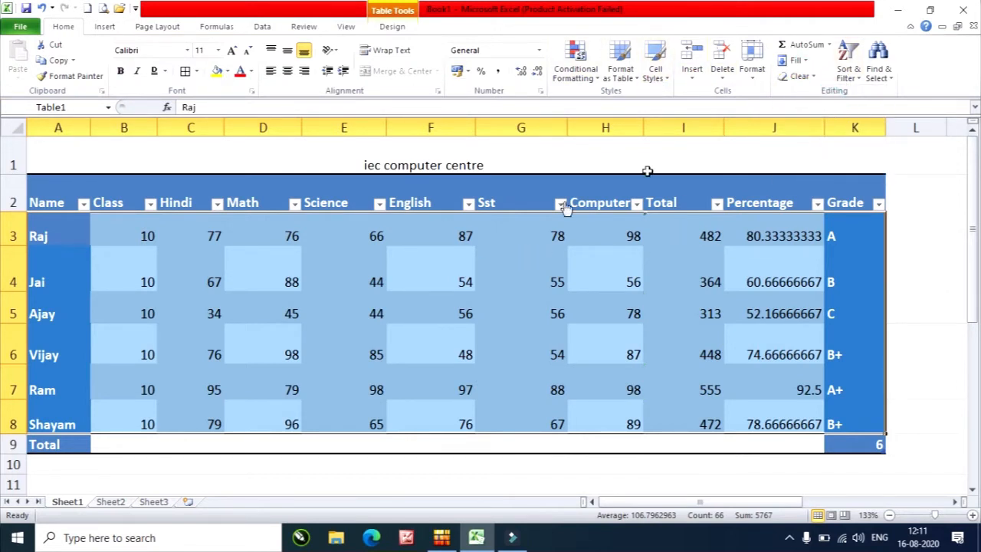
Apply the plain, unformatted first style of the Light table styles to the marks table
click(401, 27)
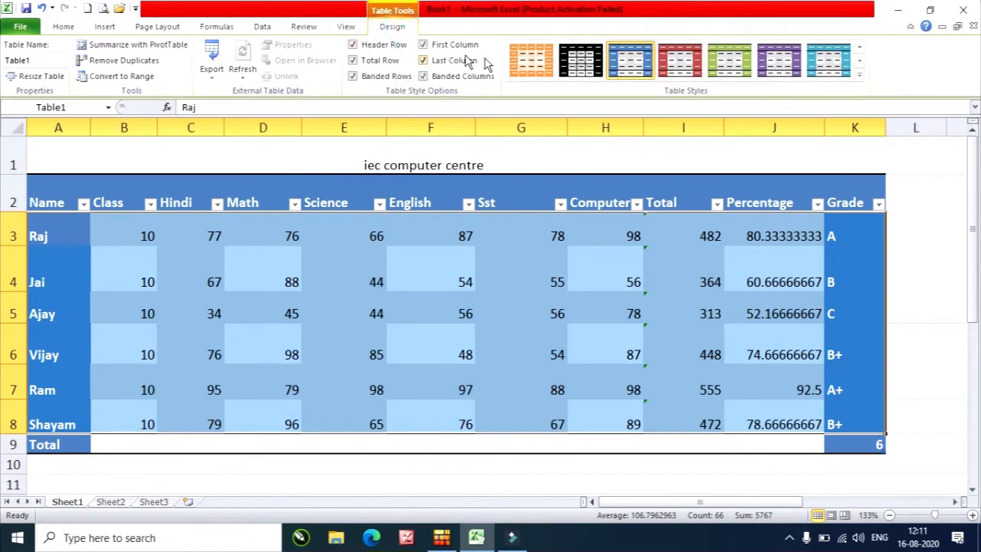
scroll(478, 66, up, 6)
click(401, 27)
click(856, 76)
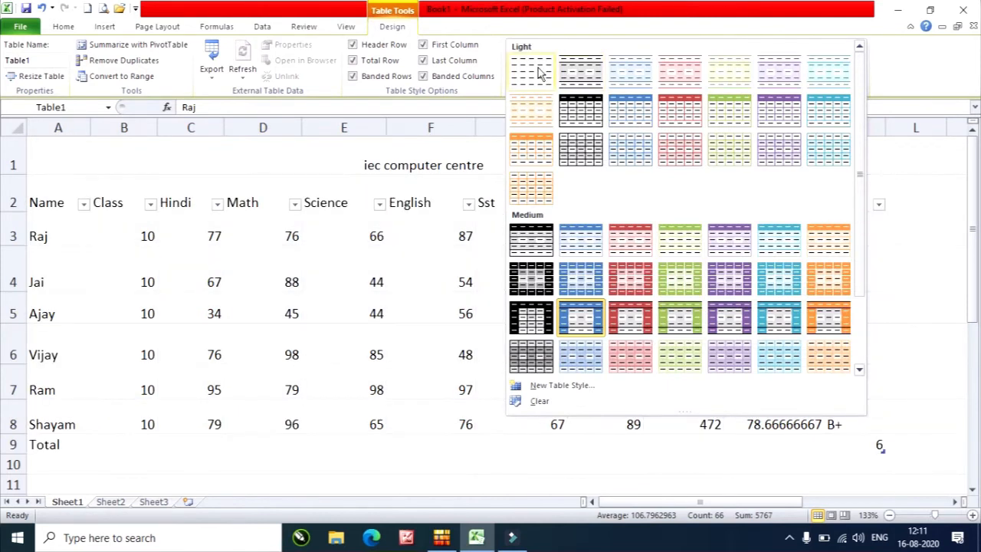
click(533, 71)
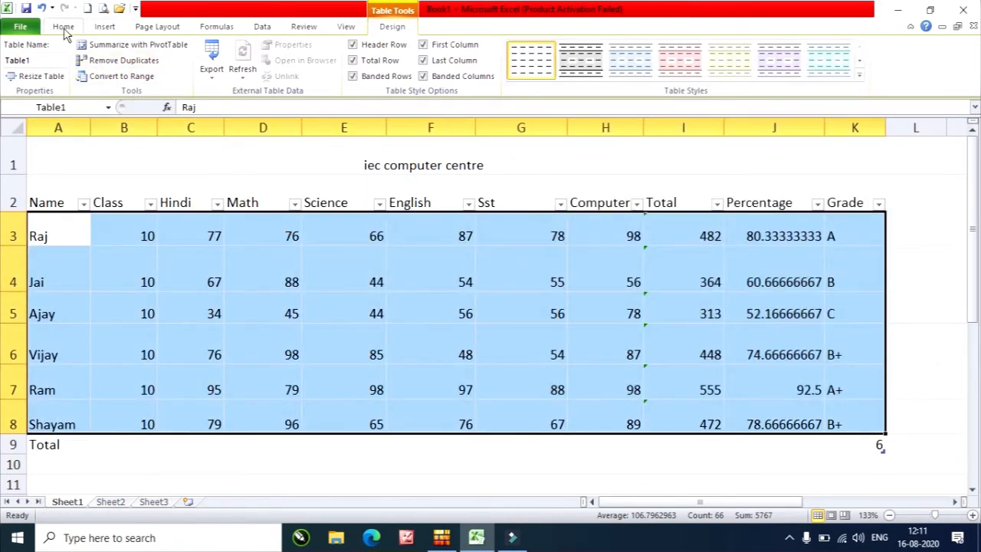
Turn off filtering for the marks table so its headers have no filter arrows
click(64, 26)
click(848, 65)
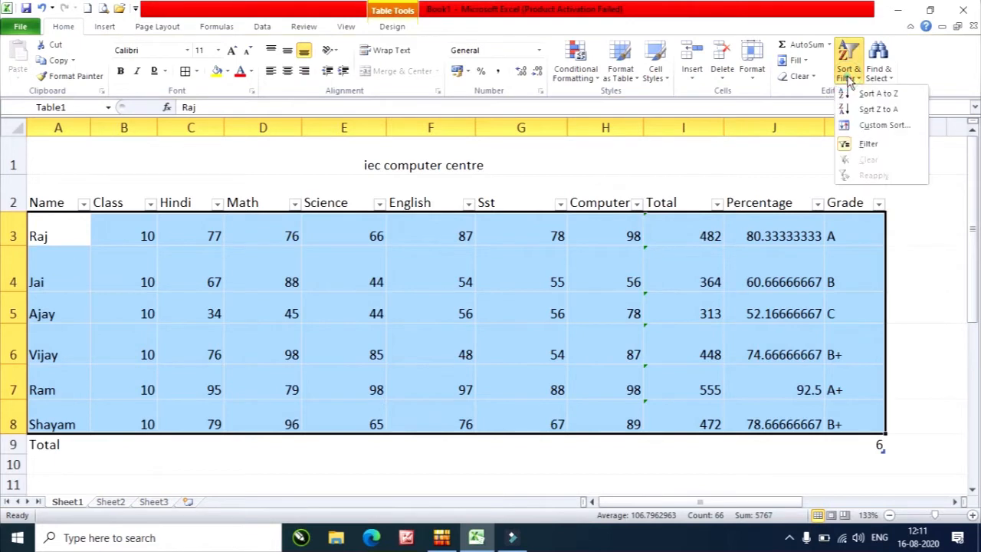
click(874, 141)
click(461, 321)
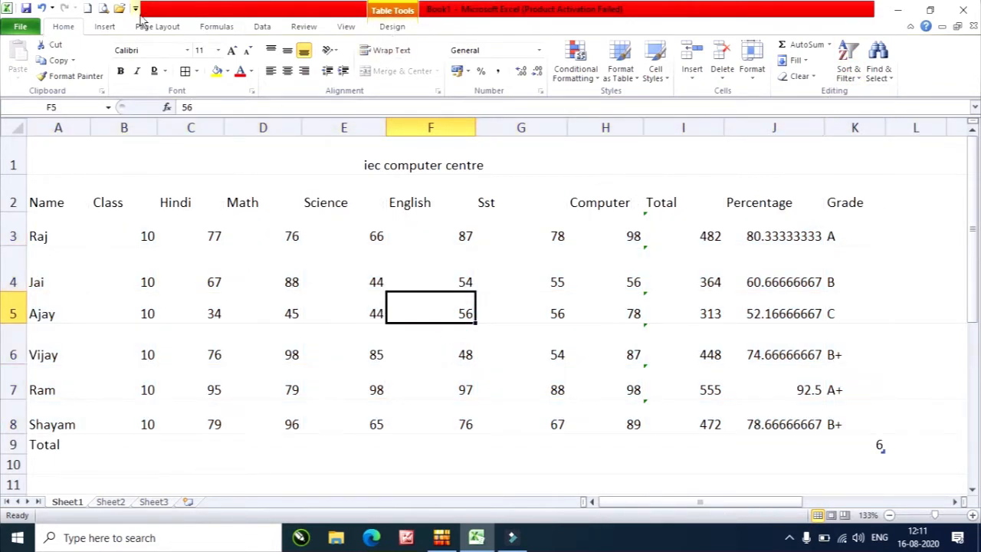
click(104, 28)
click(443, 254)
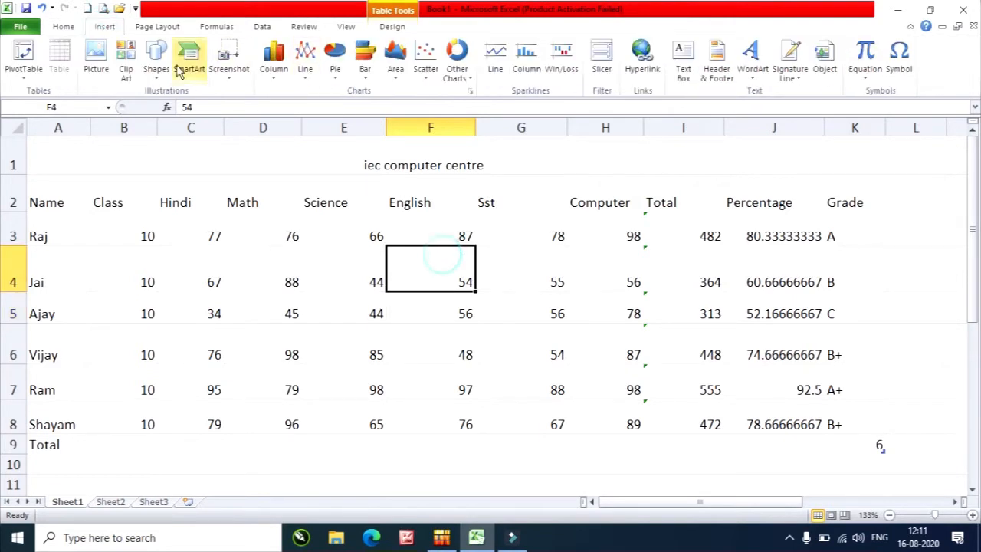
click(64, 26)
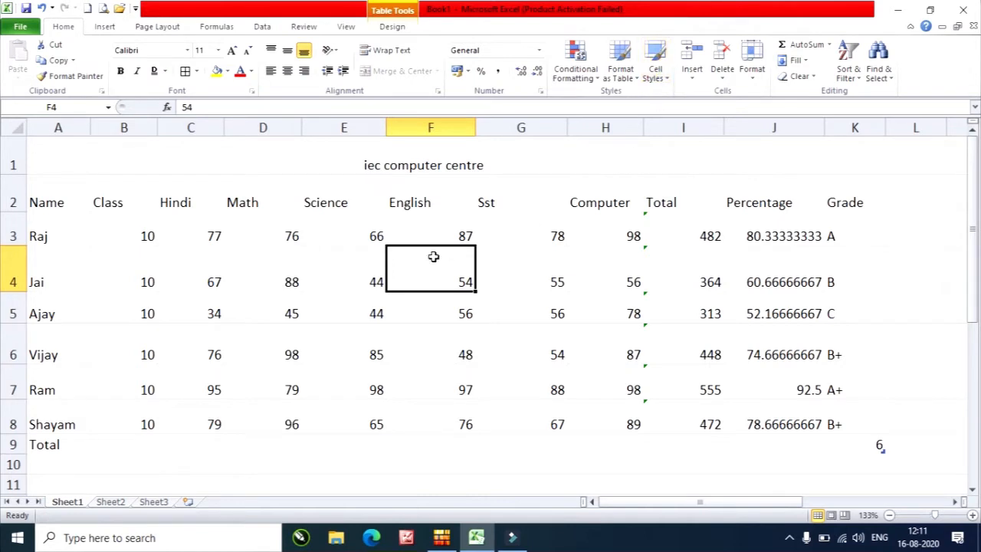
Preview the available cell styles on the total and percentage cells I6:J8 without applying one
drag(658, 326, 745, 423)
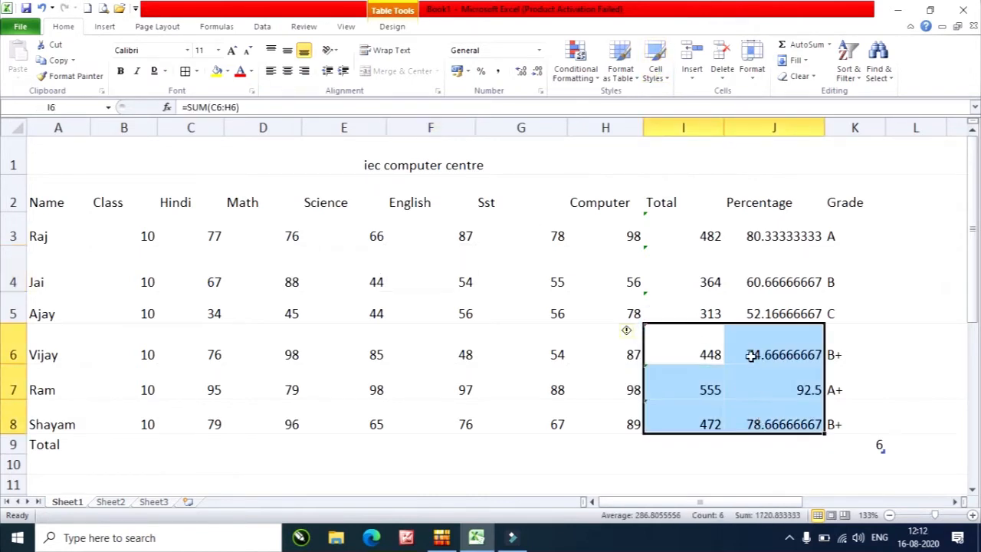
click(658, 70)
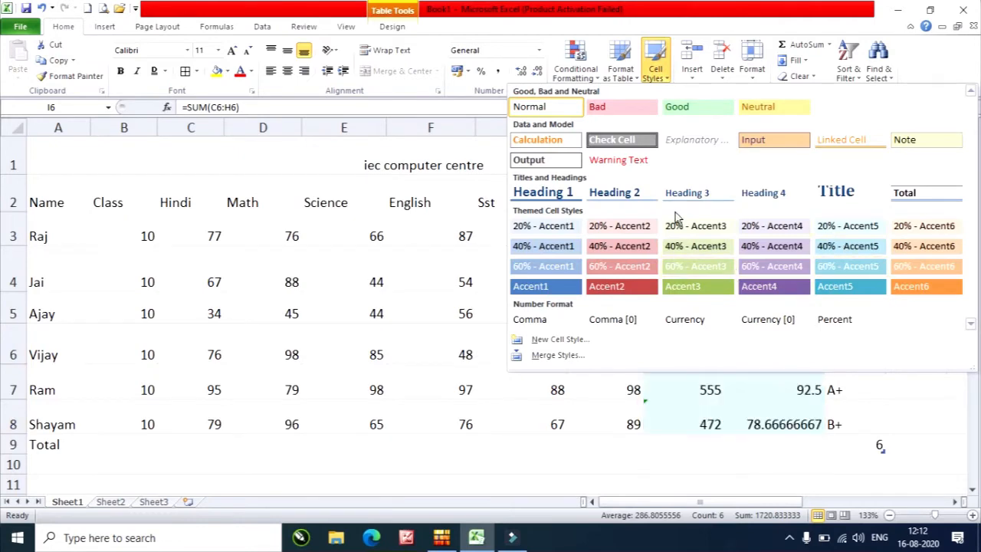
click(350, 307)
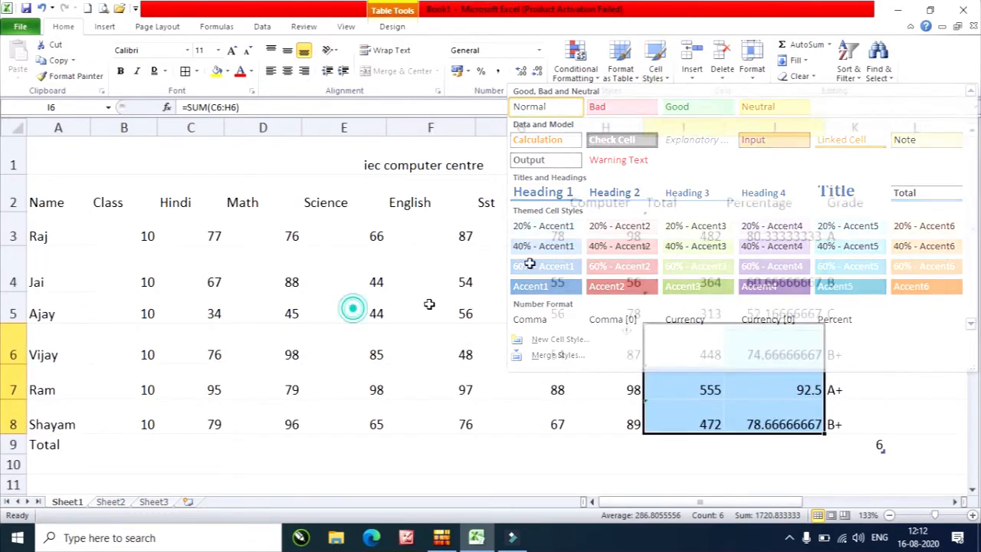
Insert a new sheet row above row 6 and a new sheet column before the Science column
click(329, 328)
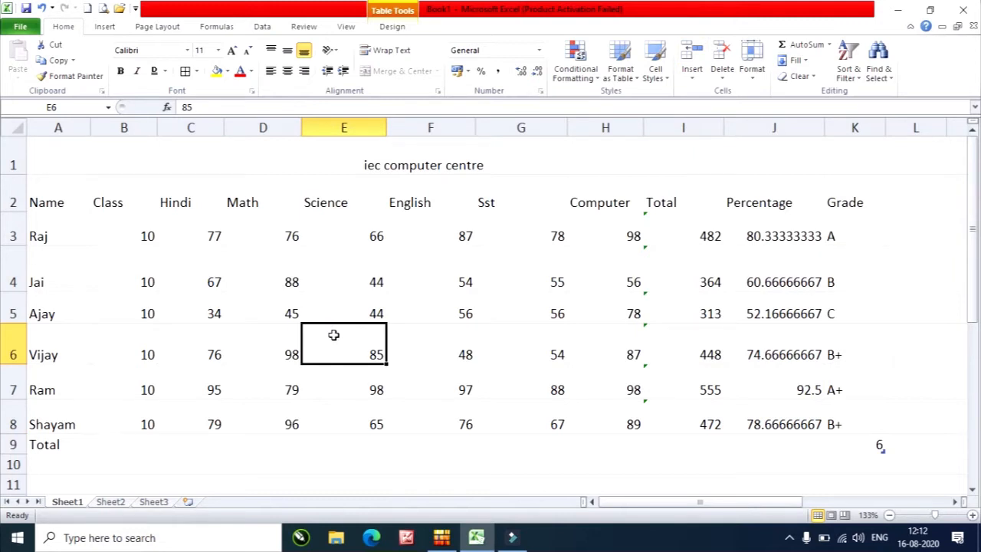
click(694, 75)
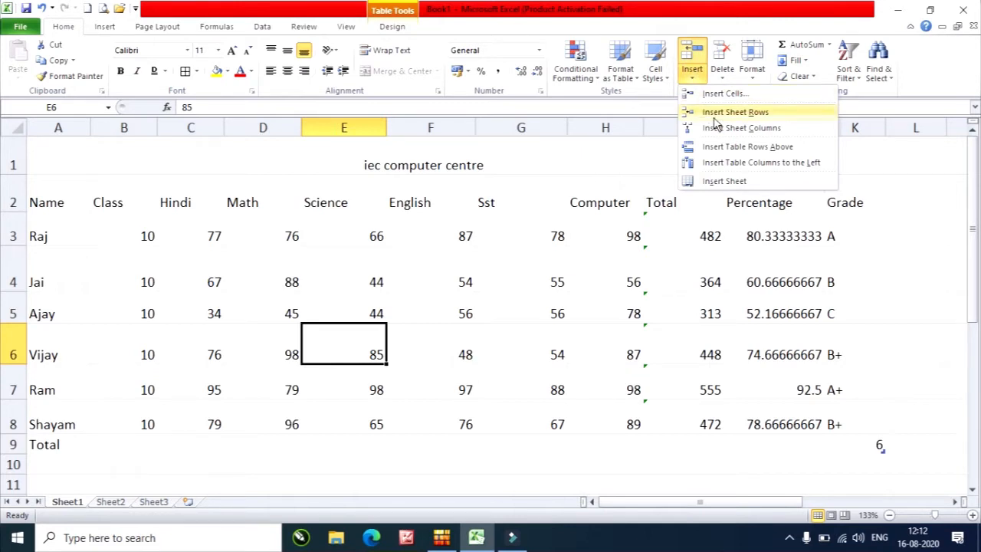
click(764, 114)
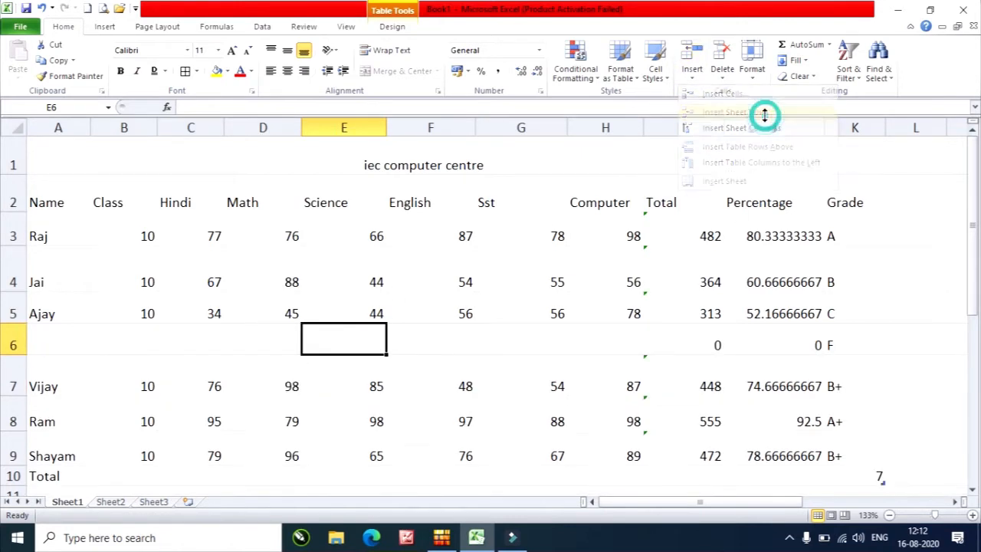
click(691, 75)
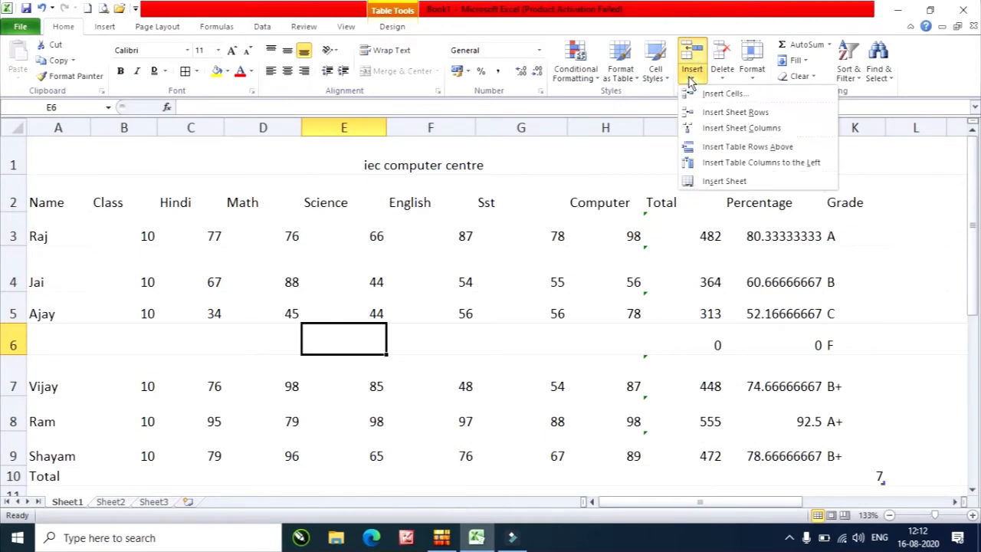
click(717, 129)
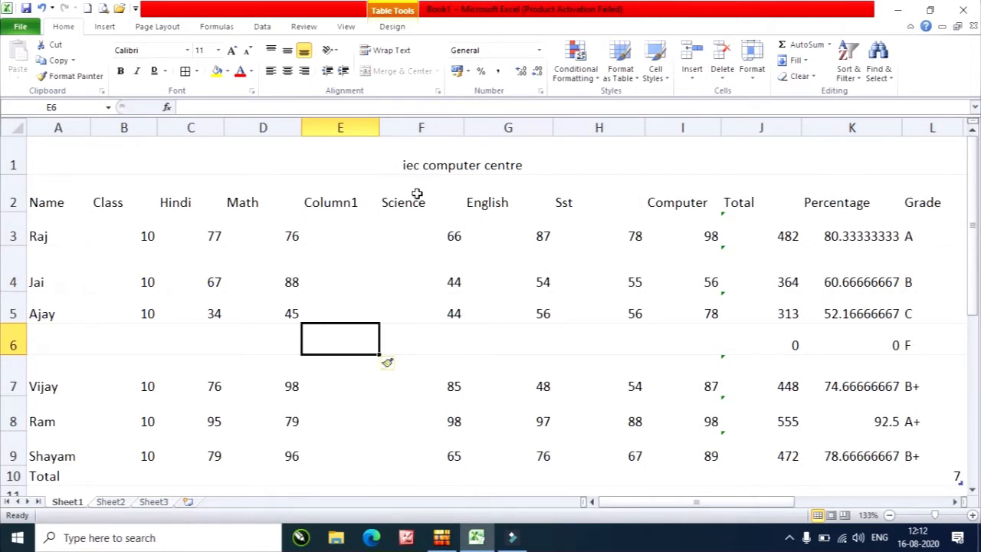
Look through the existing worksheets, add a new blank worksheet after Sheet3, and return to Sheet1
click(694, 76)
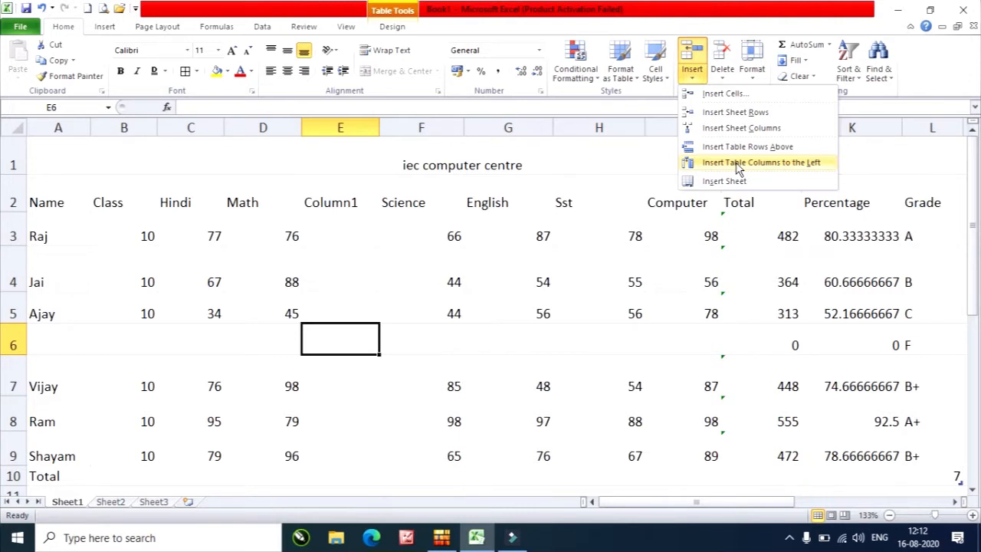
click(69, 505)
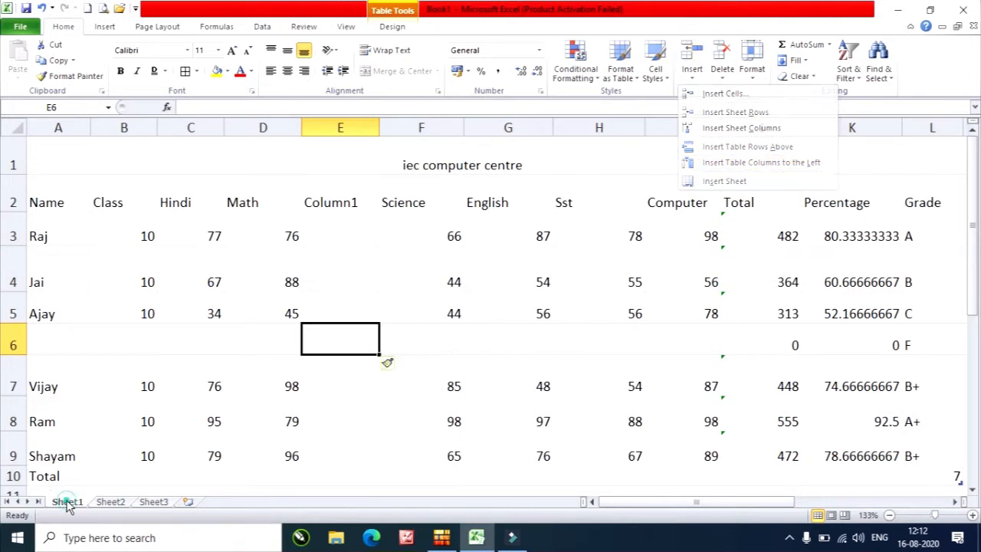
click(117, 503)
click(154, 502)
click(69, 502)
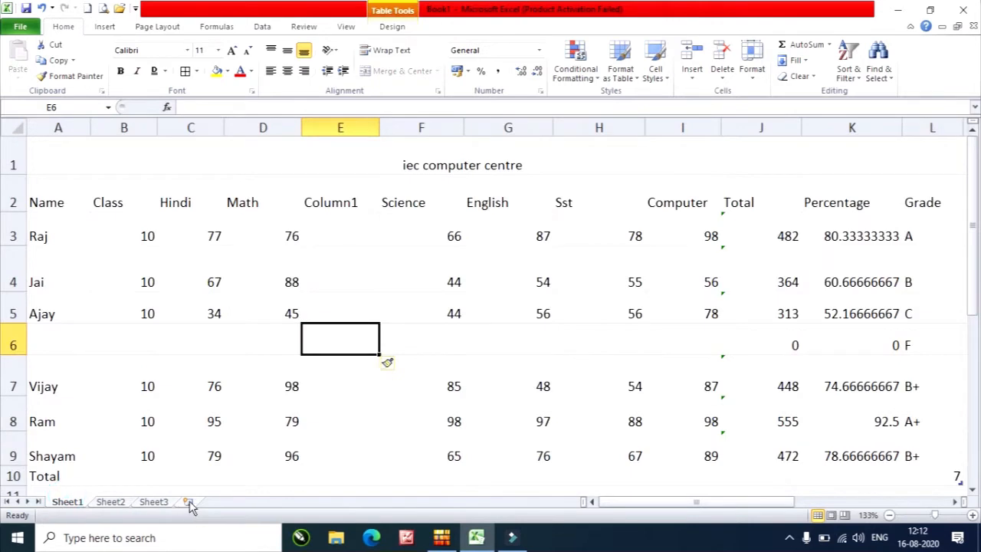
click(188, 502)
click(75, 504)
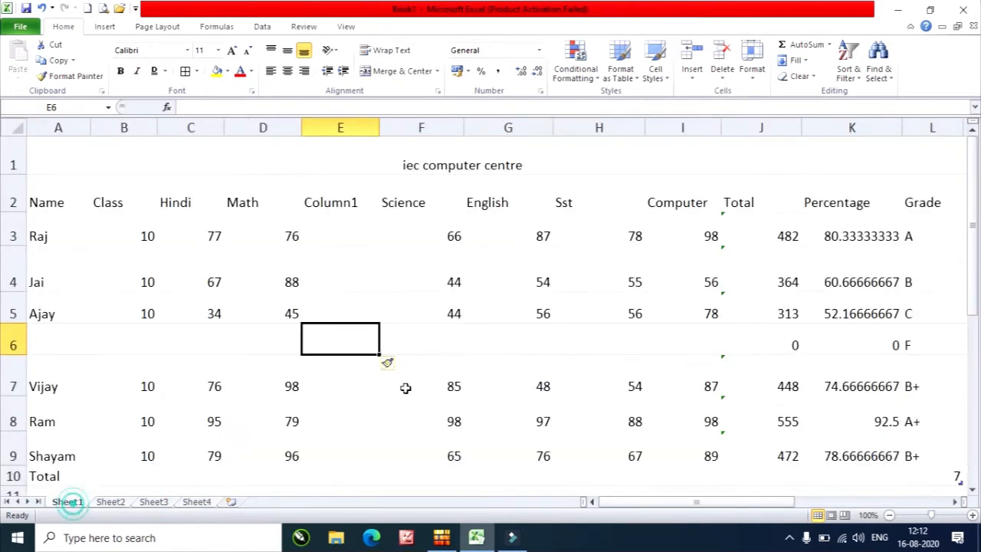
click(691, 74)
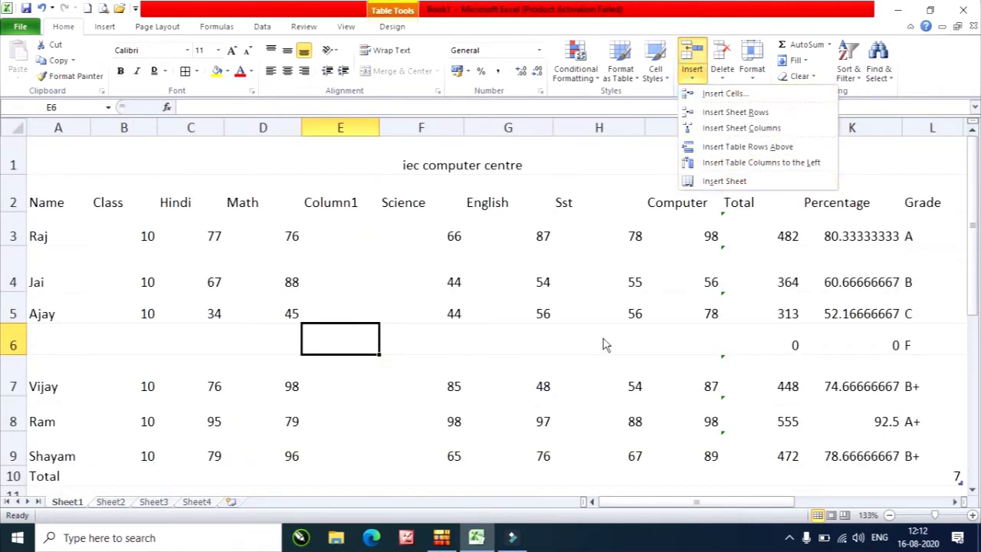
Delete the empty sheet row 6 and the empty Column1 sheet column from the marks table
click(397, 341)
click(724, 81)
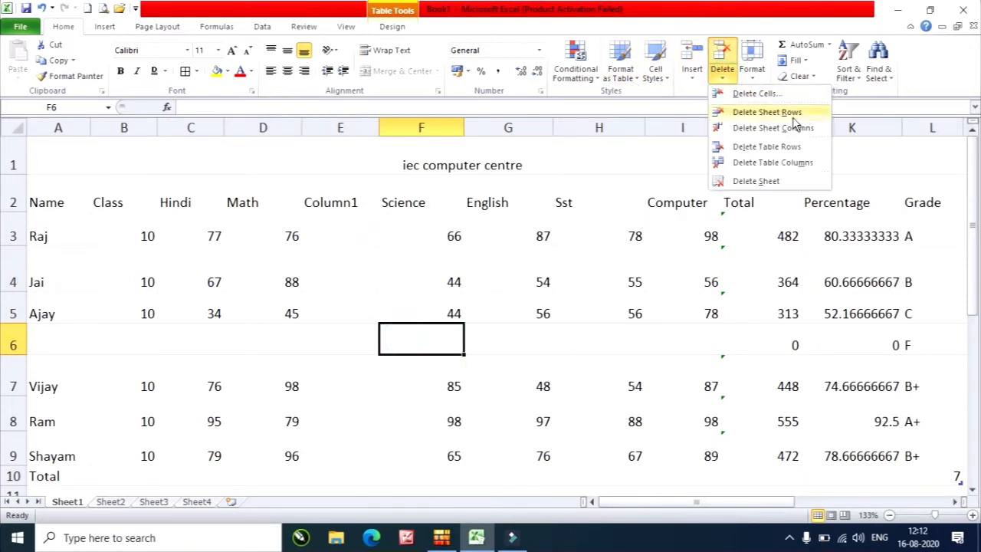
click(794, 115)
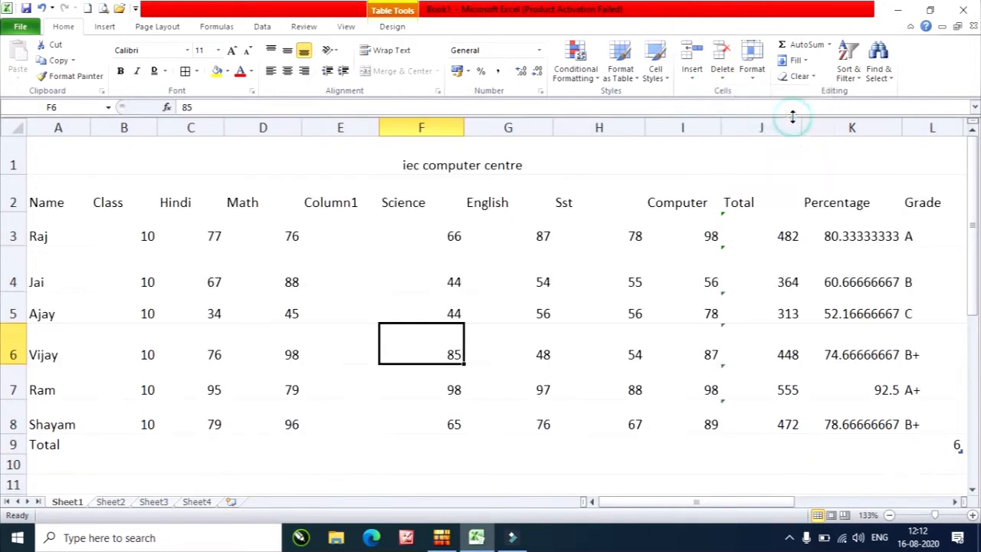
click(323, 261)
click(728, 73)
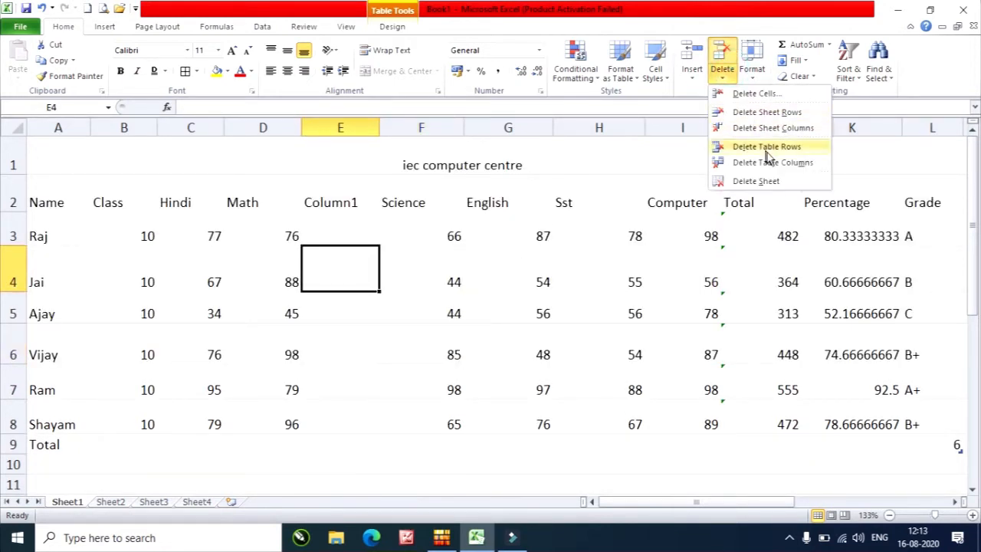
click(766, 128)
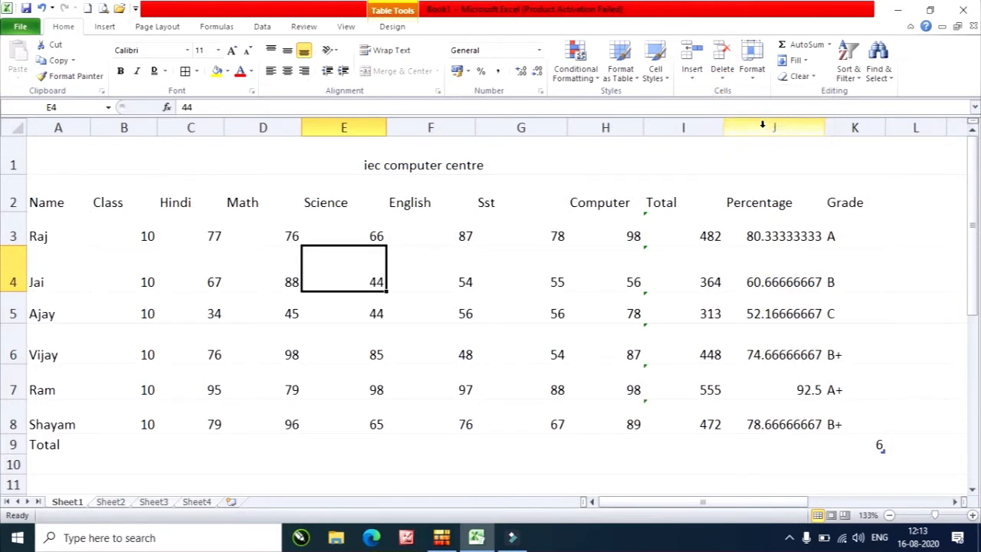
Try inserting cells at E4 in the marks table twice, undoing each insertion
click(698, 75)
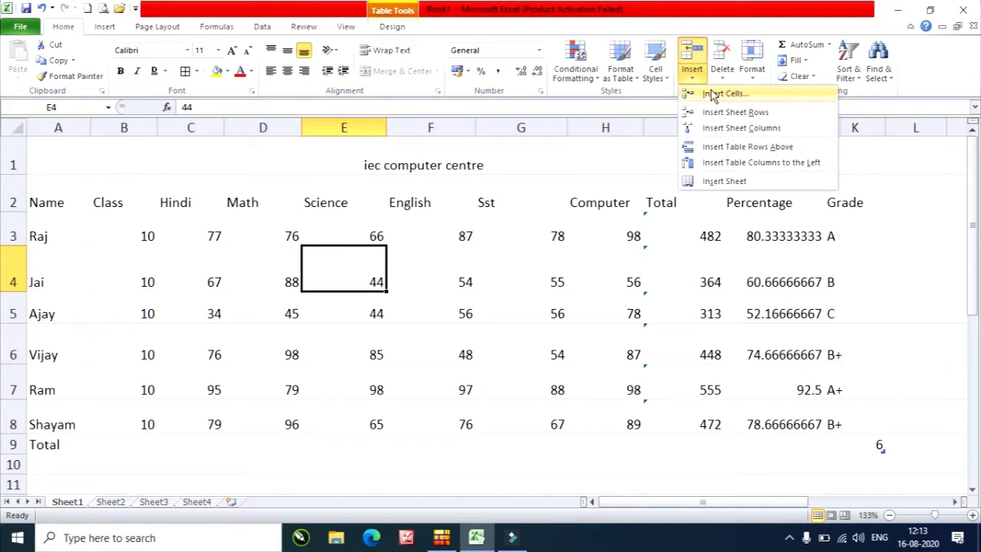
click(712, 93)
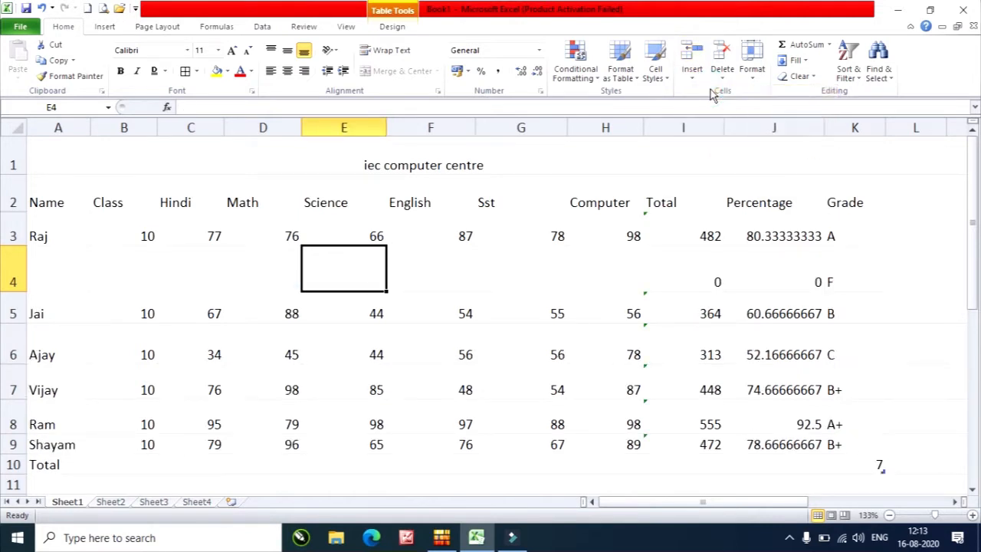
key(ctrl+z)
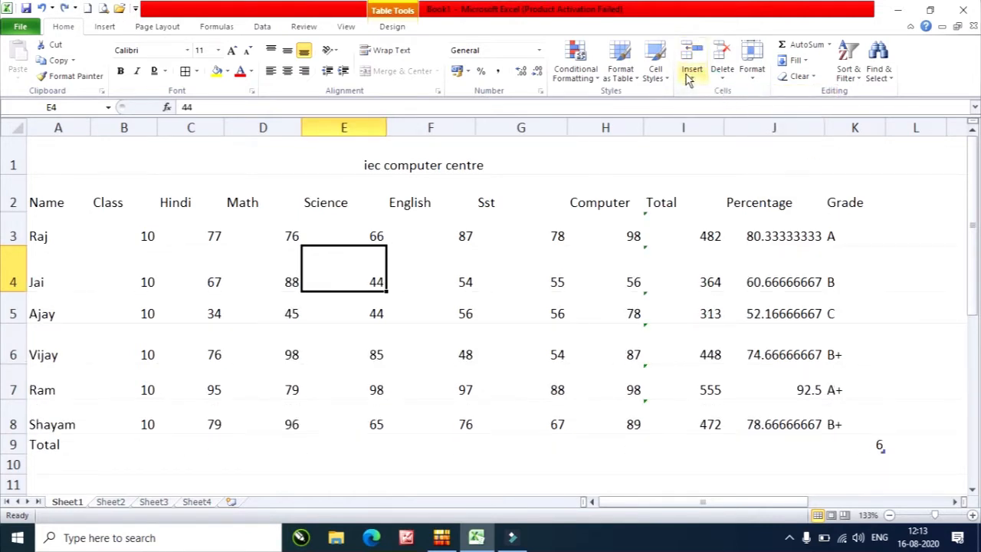
click(692, 72)
click(743, 96)
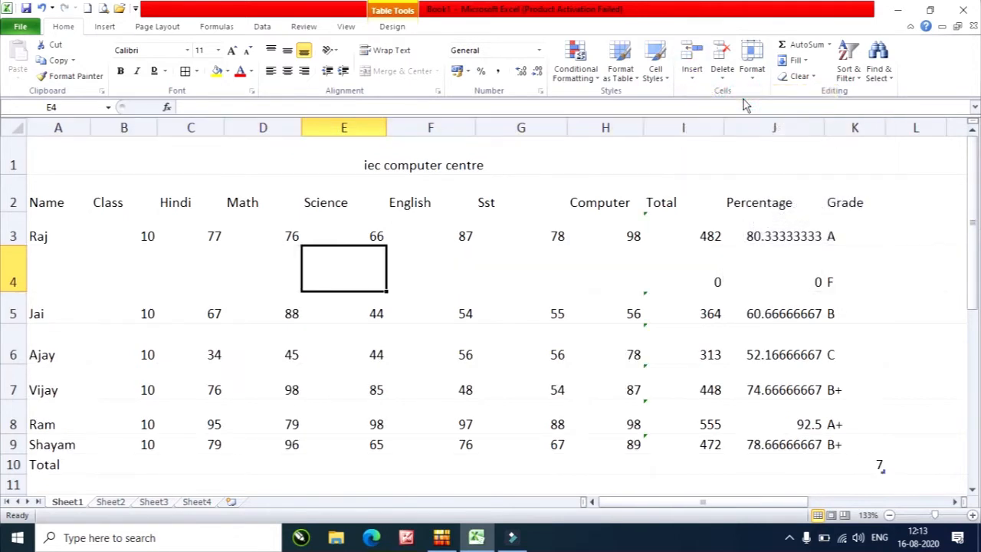
key(ctrl+z)
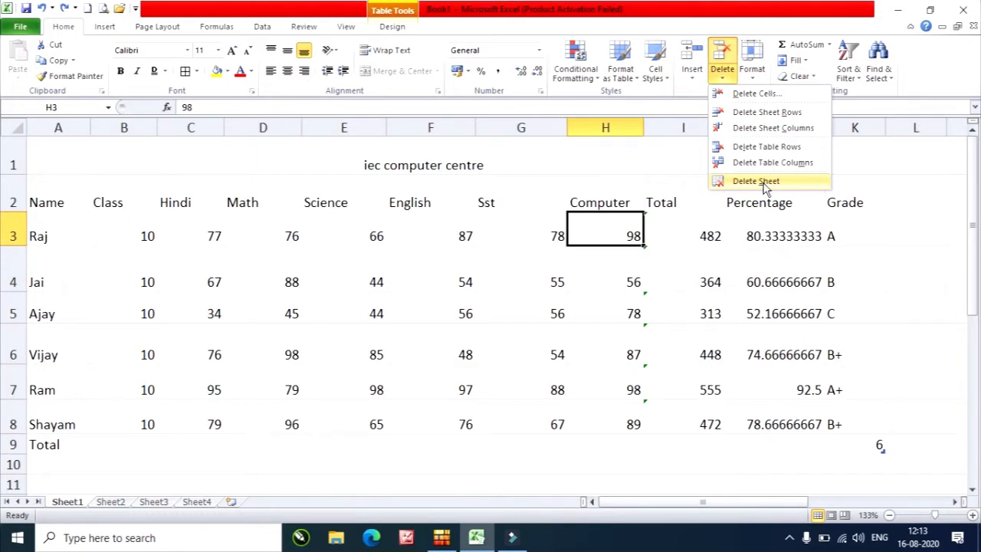
Delete the blank worksheet Sheet4 from the workbook and return to the marks table on Sheet1
click(694, 77)
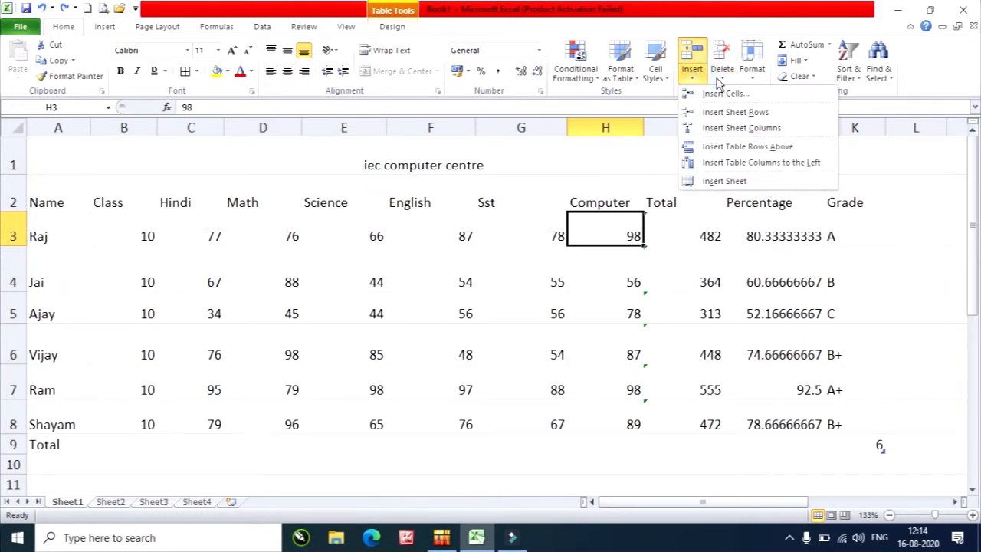
click(719, 80)
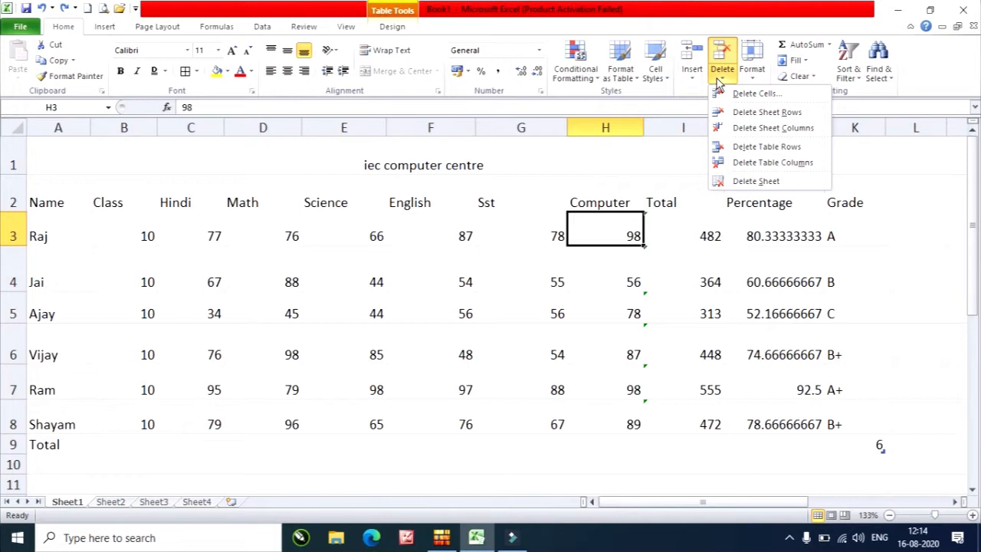
click(201, 501)
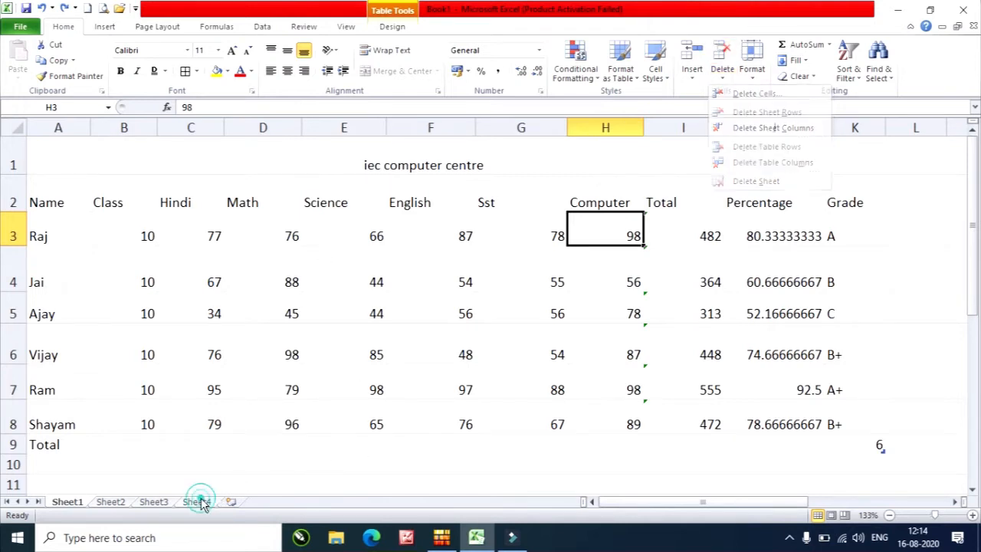
click(201, 503)
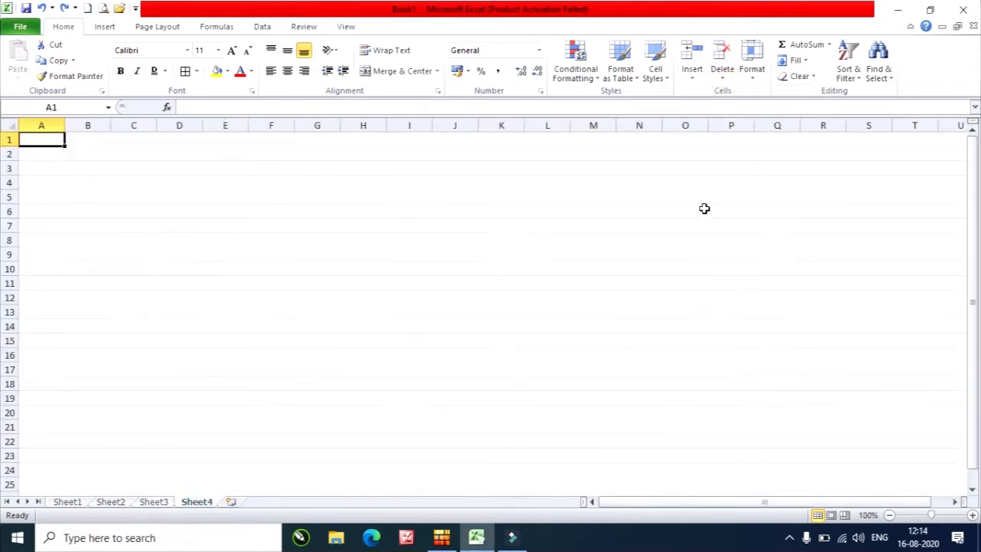
click(751, 72)
click(722, 73)
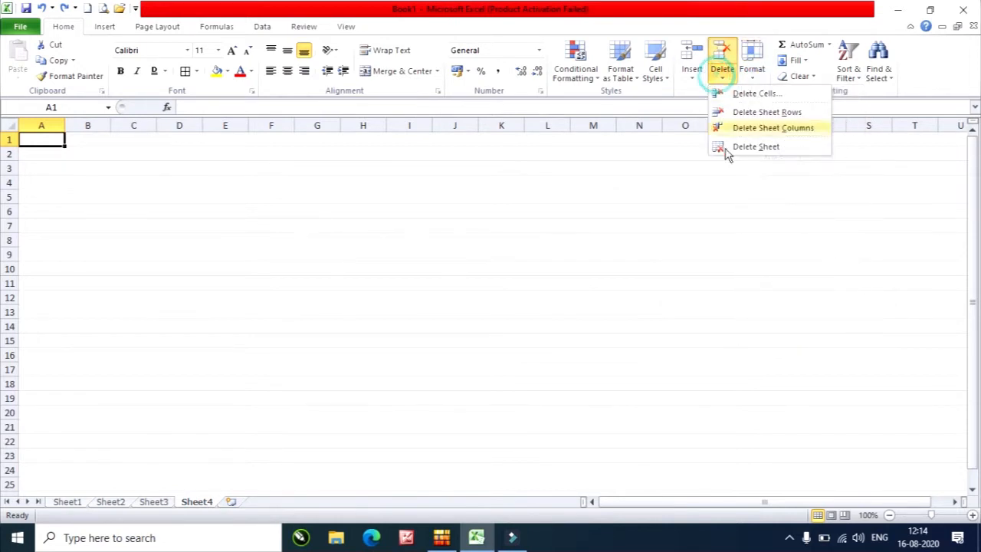
click(727, 149)
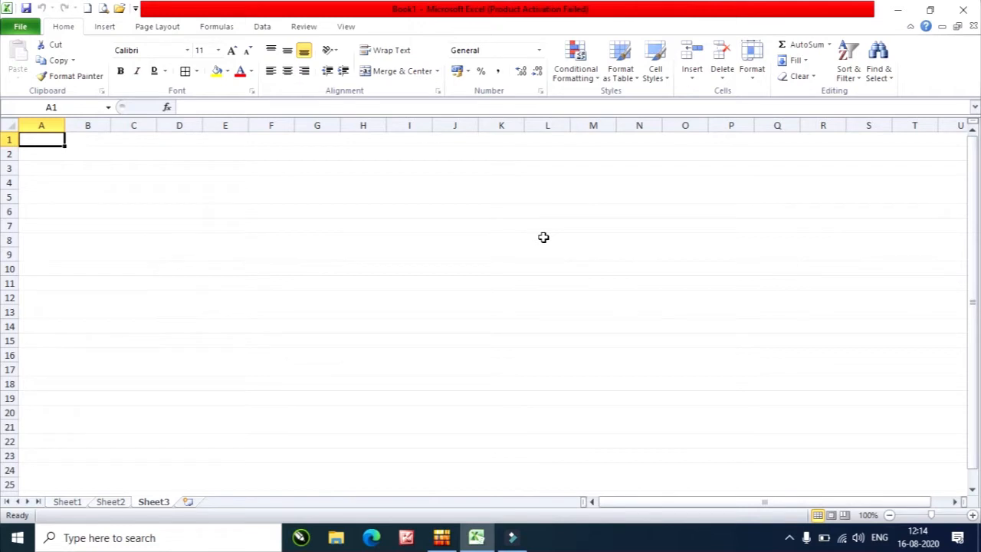
click(65, 502)
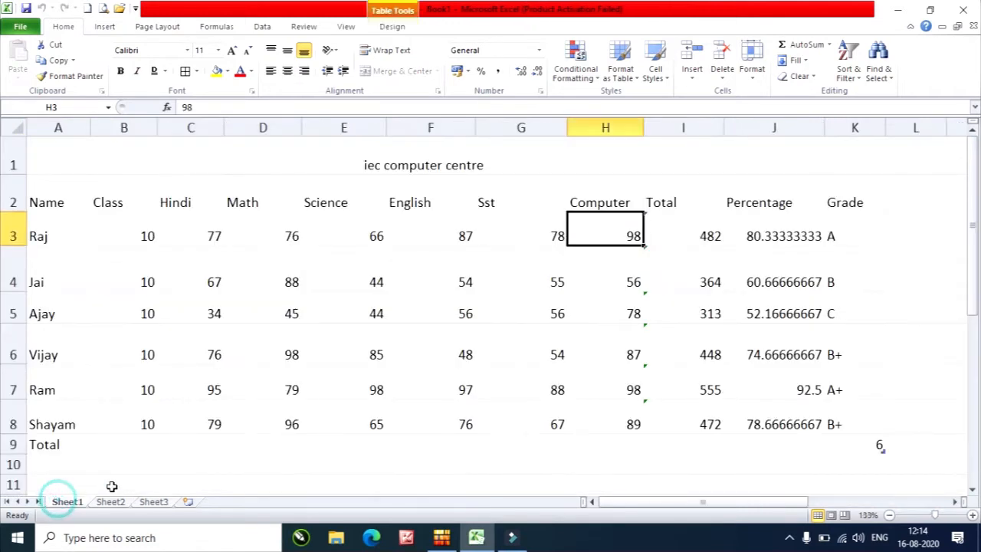
click(154, 502)
click(67, 502)
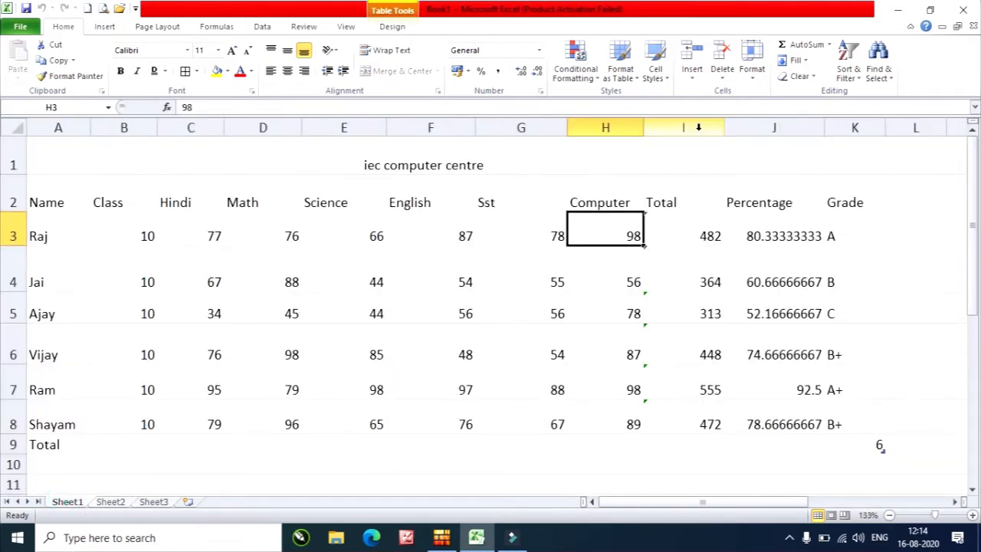
Set the height of row 4 in the marks table to 60
click(752, 77)
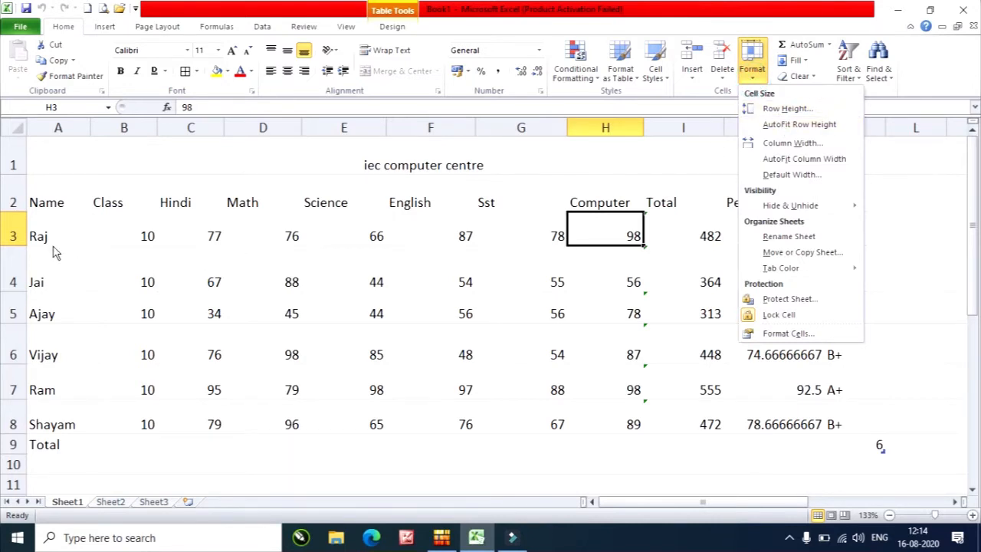
drag(77, 192, 844, 443)
click(241, 285)
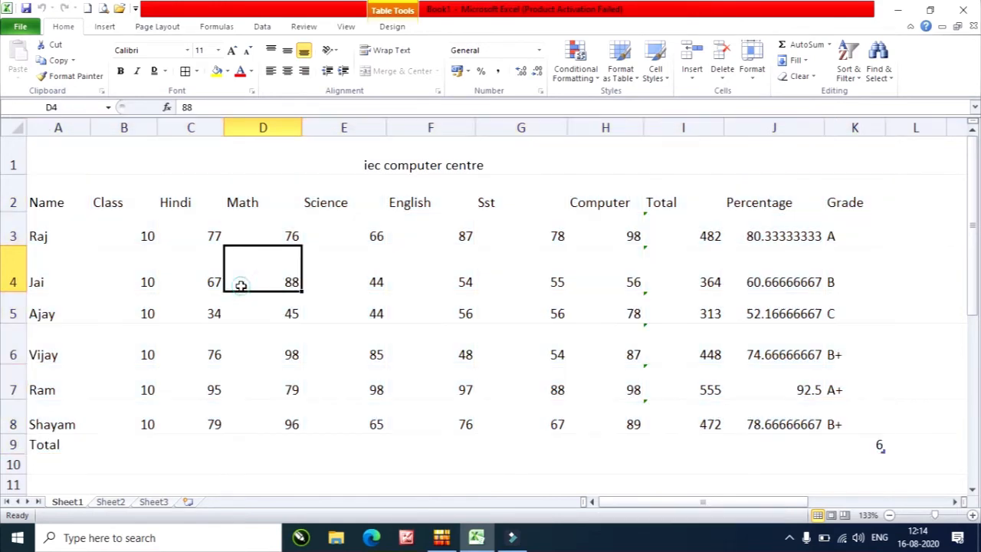
click(752, 65)
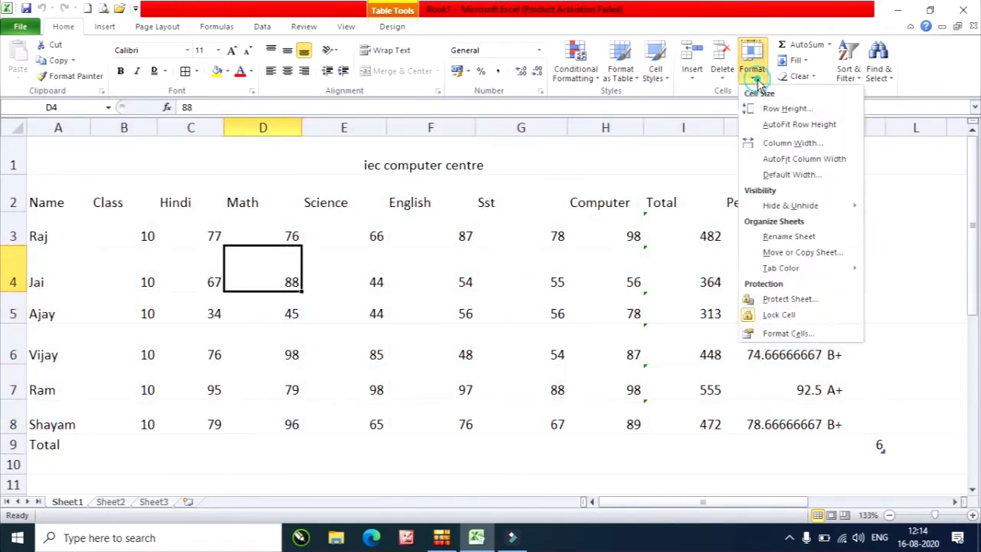
click(782, 109)
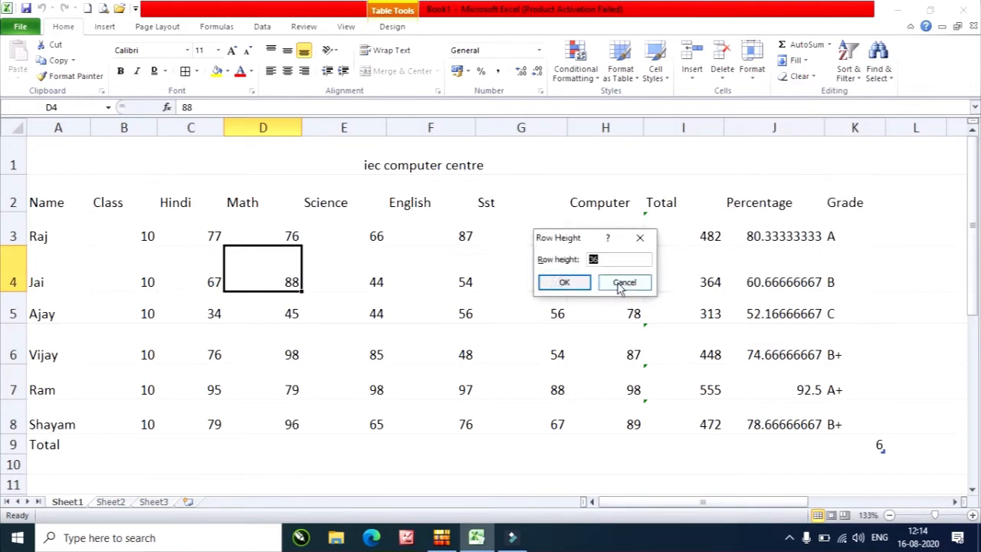
click(611, 259)
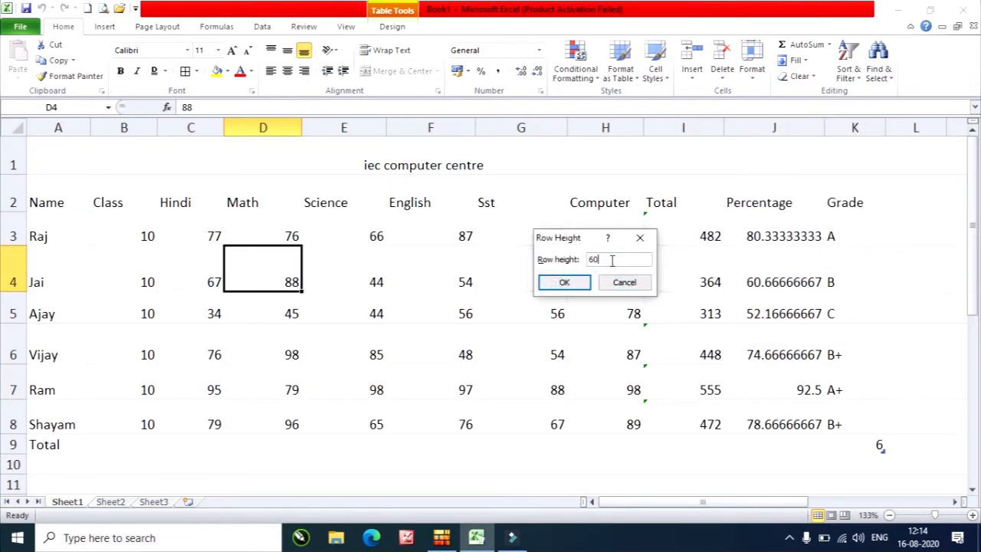
key(Return)
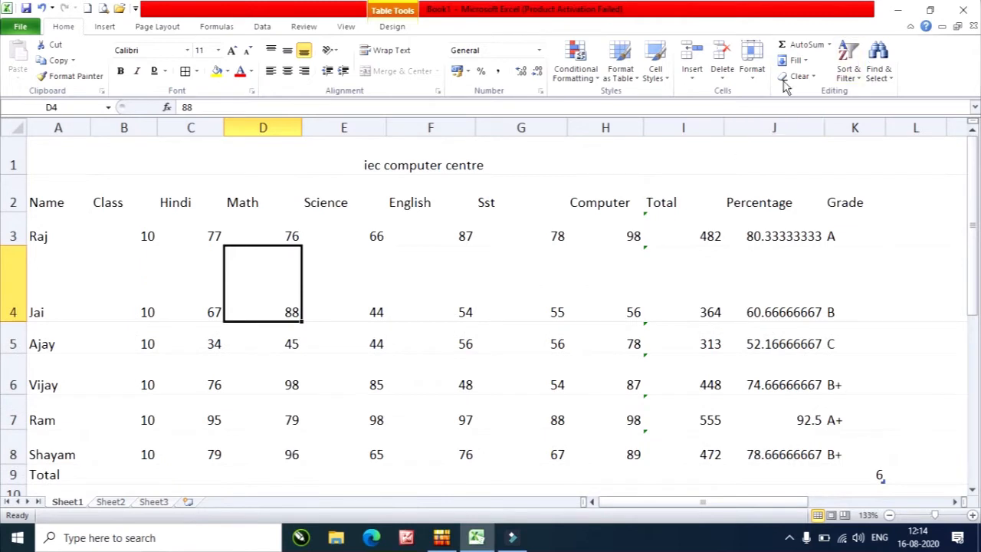
AutoFit the height of row 4 and of all rows on Sheet1
click(754, 83)
click(776, 122)
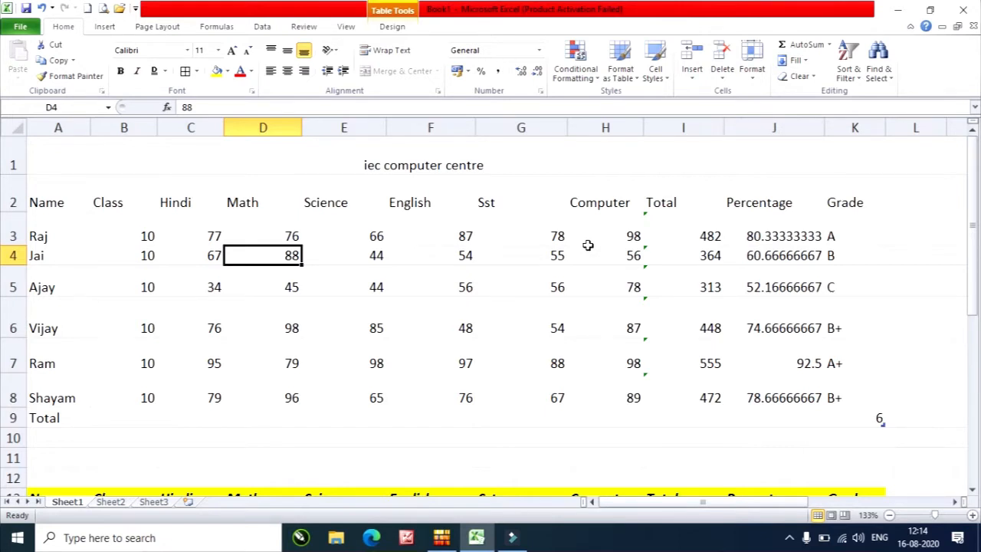
click(14, 127)
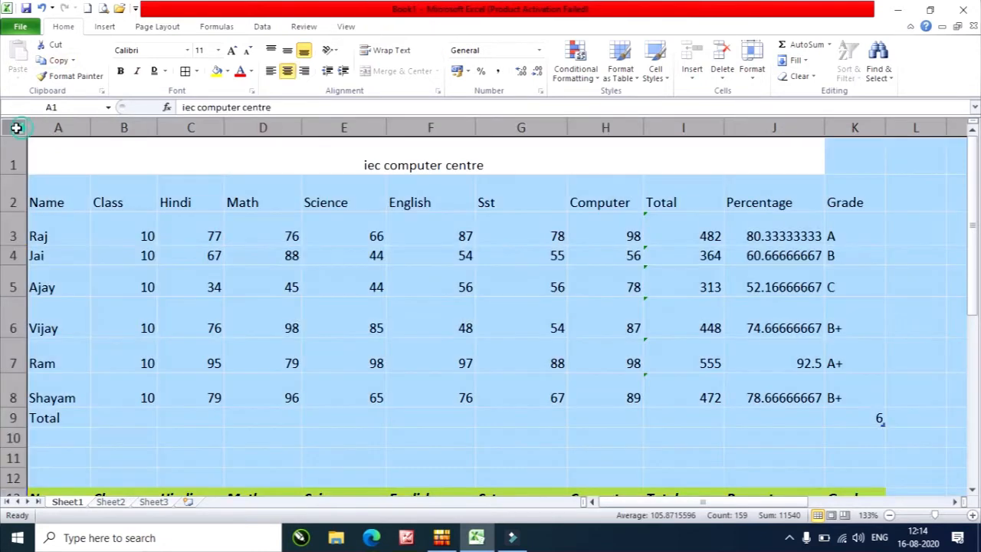
click(755, 86)
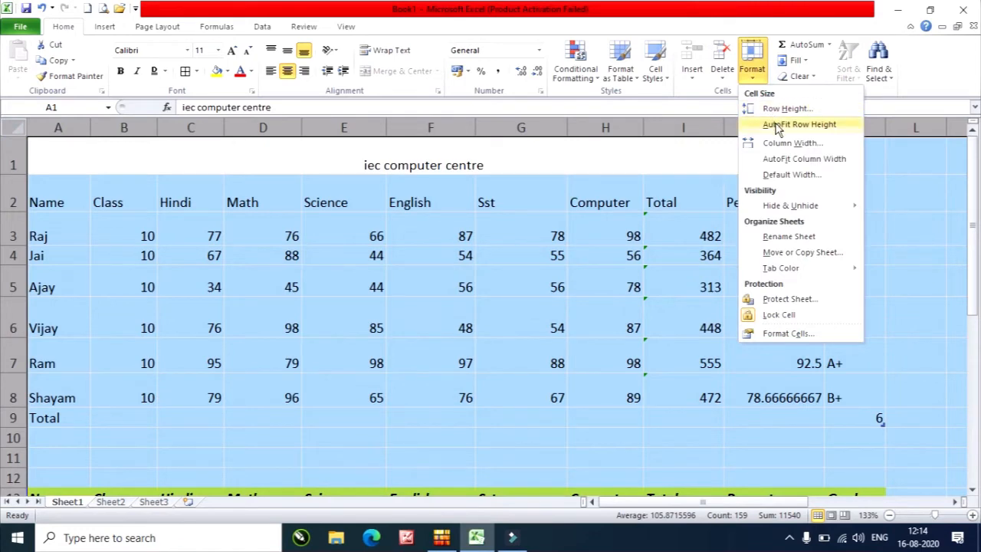
click(776, 125)
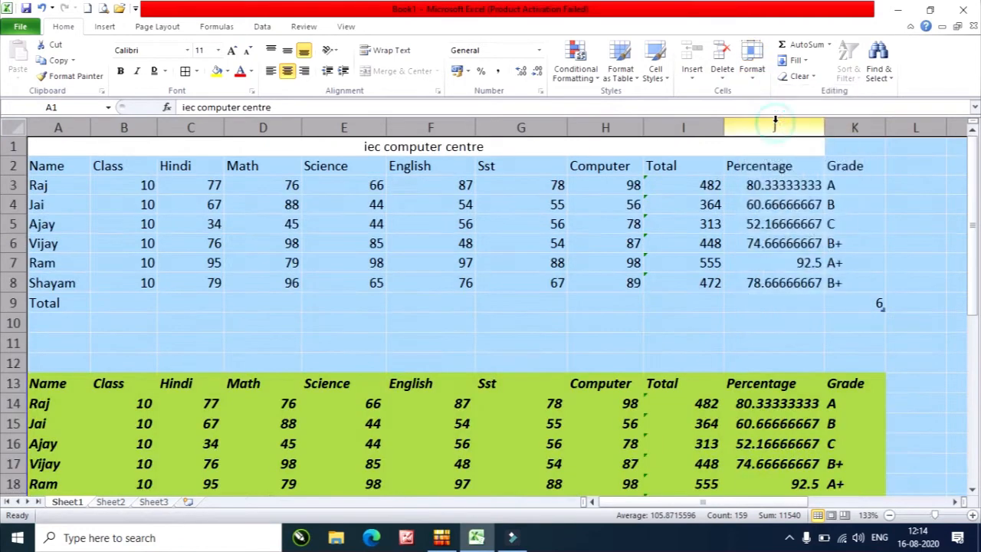
Set the height of all rows on Sheet1 to 30 and check the resized rows down the sheet
click(753, 72)
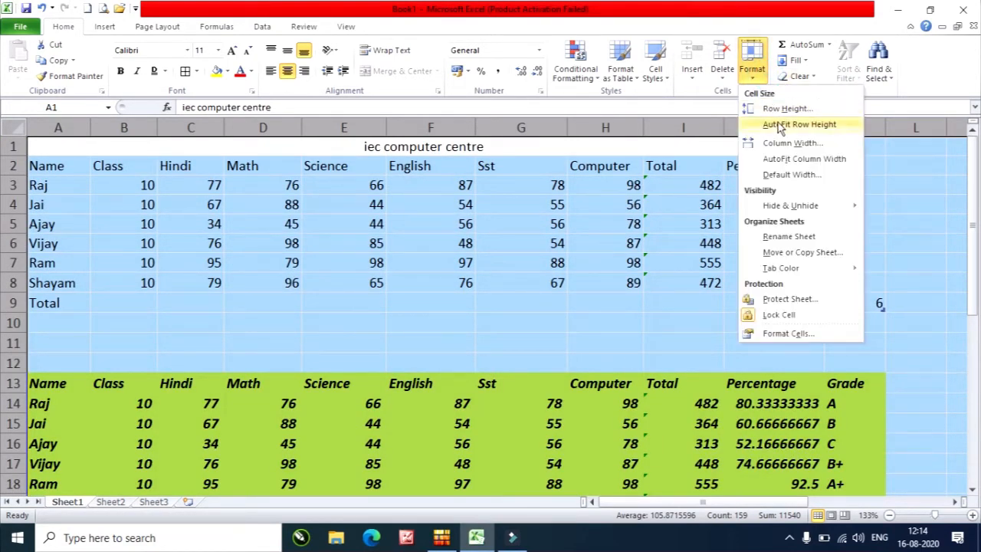
click(782, 109)
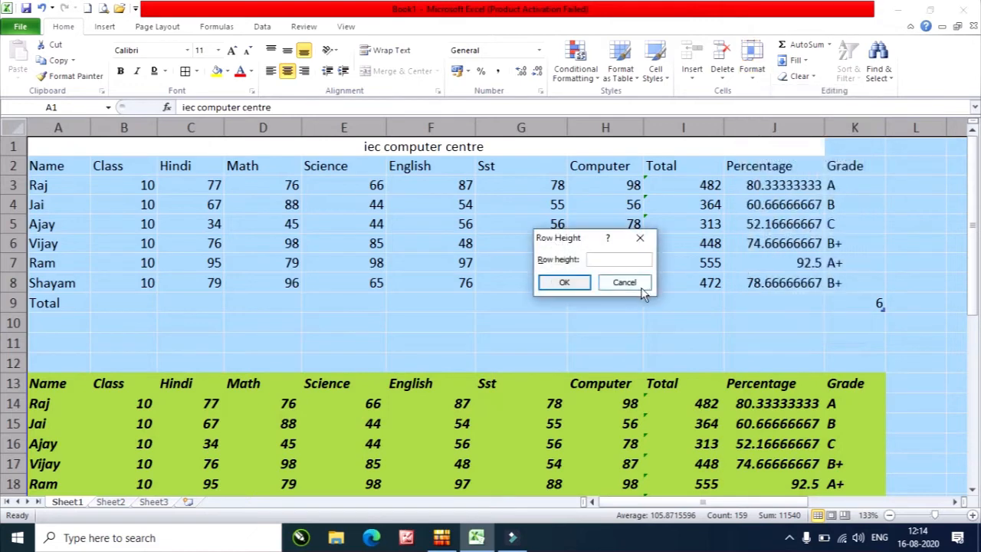
text(30)
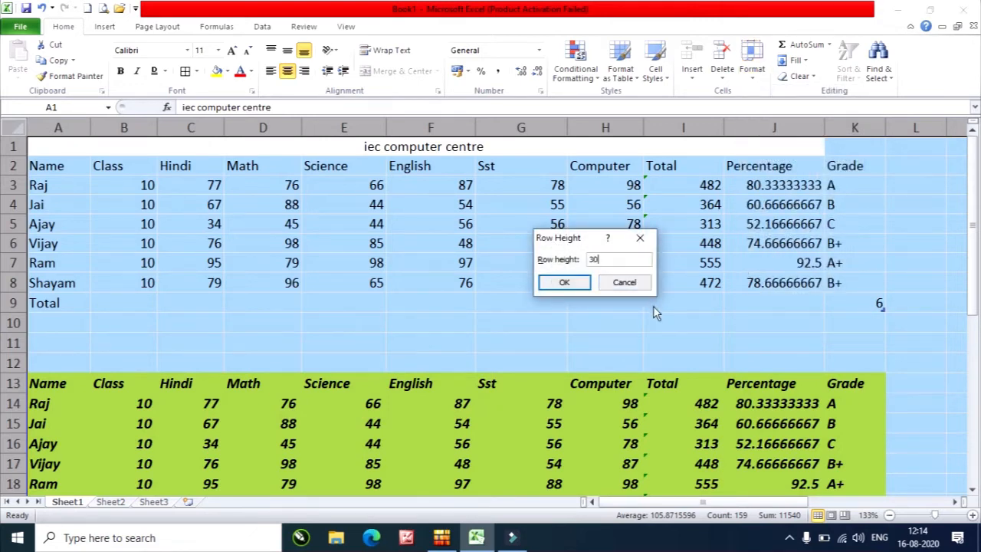
click(564, 282)
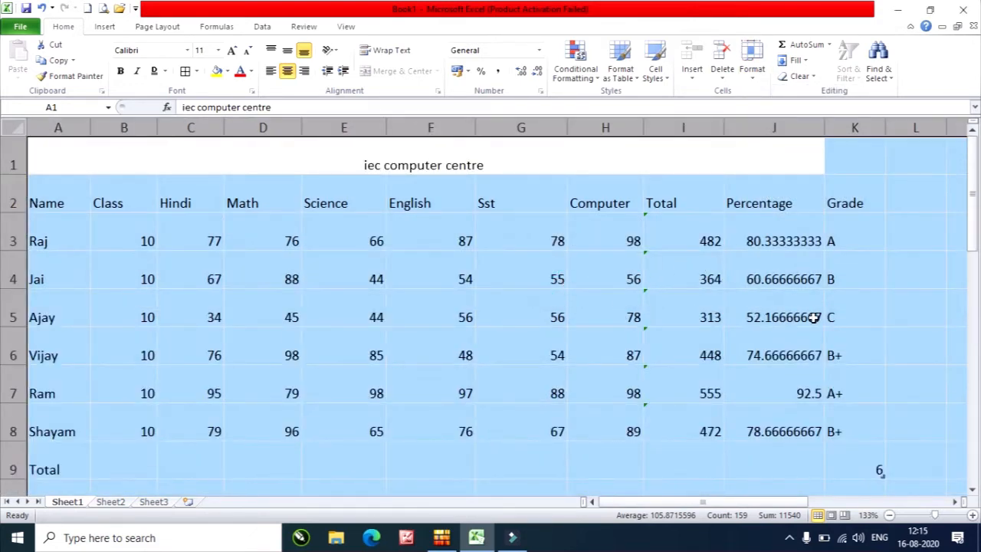
scroll(531, 250, down, 9)
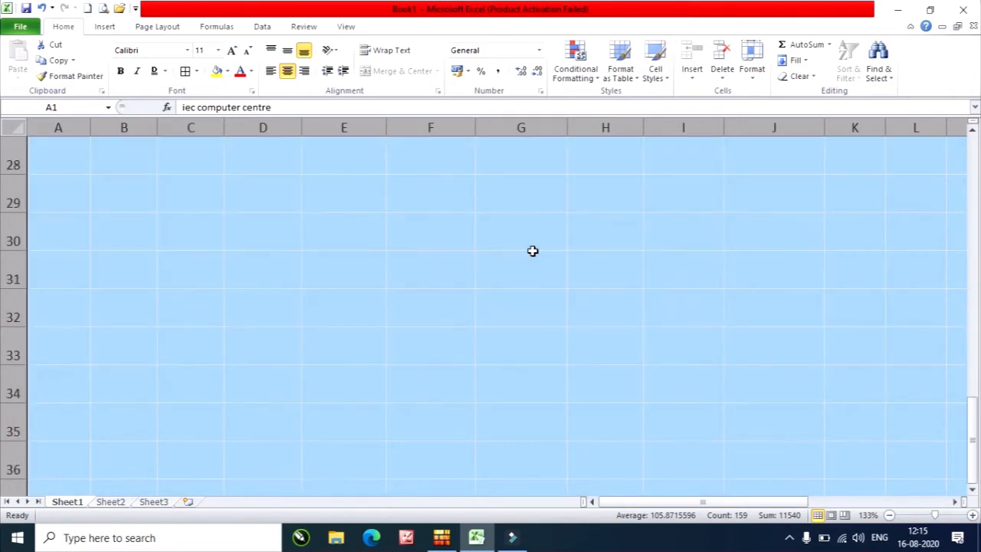
scroll(533, 250, up, 7)
scroll(533, 251, up, 2)
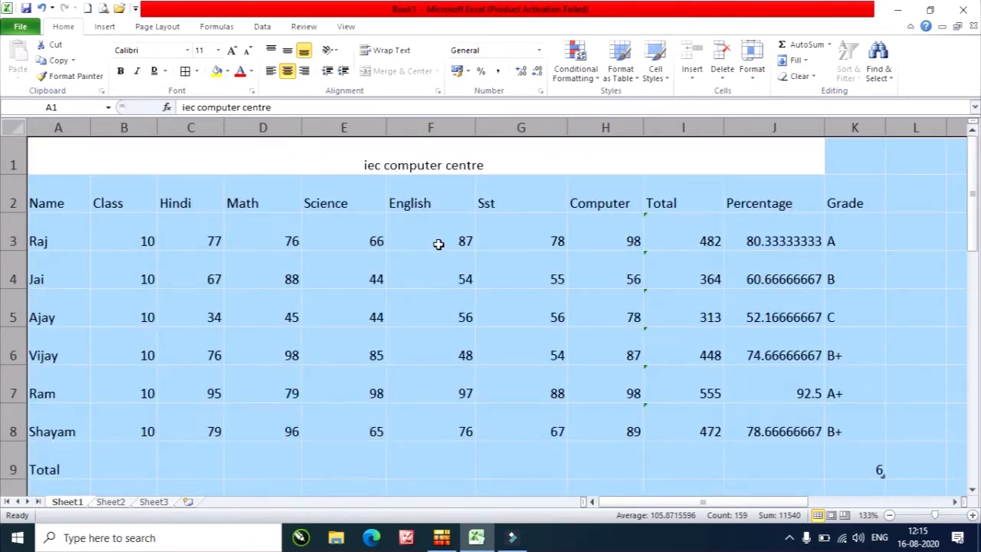
AutoFit the height of all rows on Sheet1 and set the width of all its columns to 8
click(751, 70)
click(781, 125)
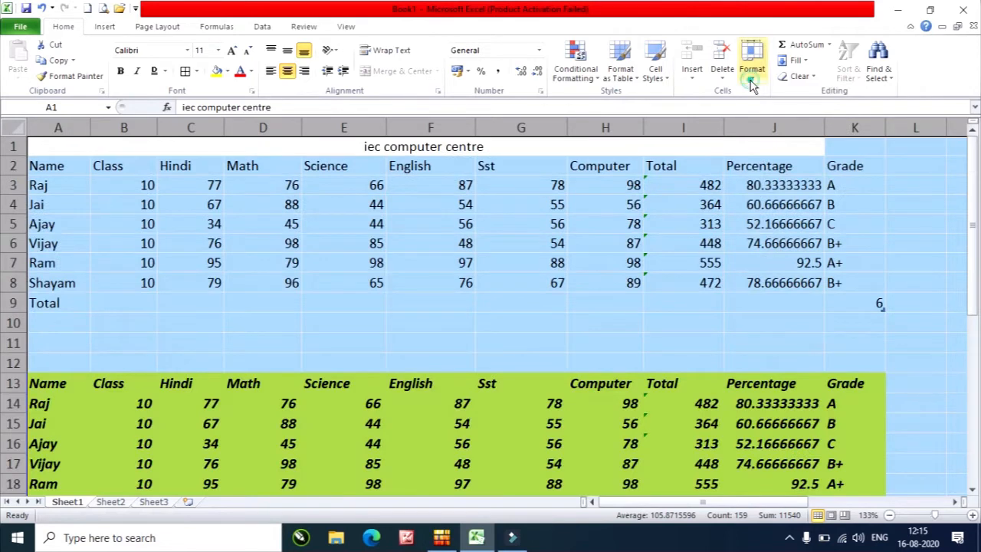
click(751, 71)
click(794, 142)
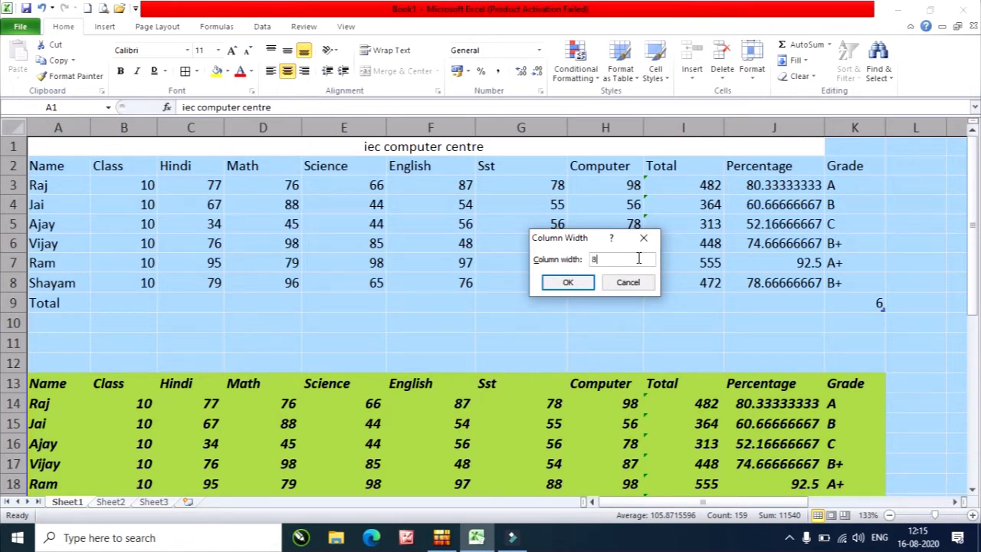
click(567, 283)
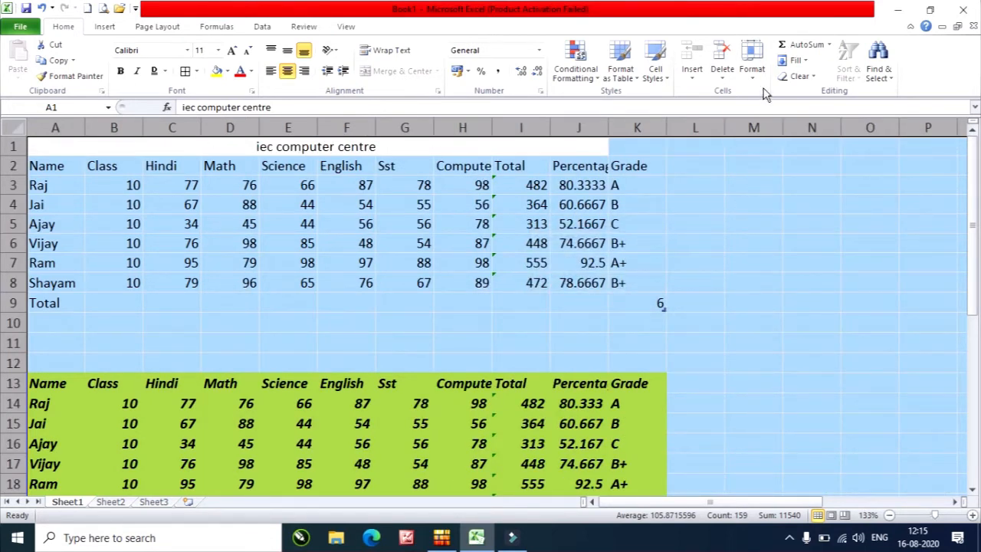
Accept the standard column width of 8 and AutoFit the width of all columns on Sheet1
click(750, 68)
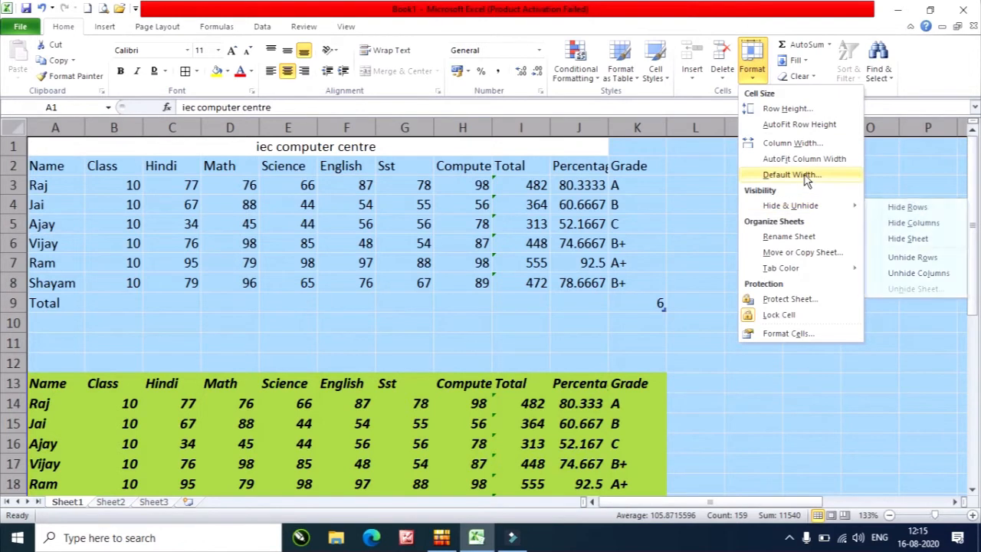
click(797, 174)
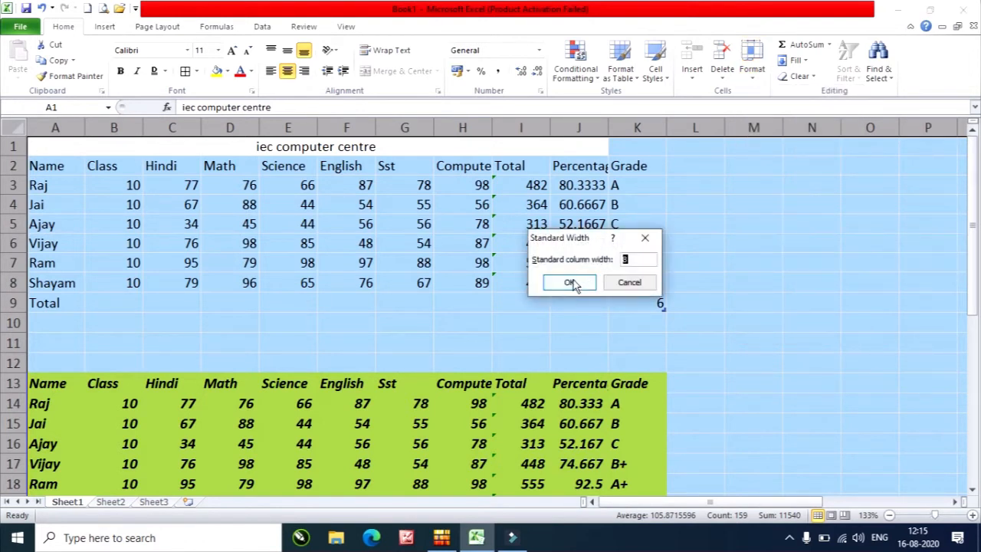
click(574, 281)
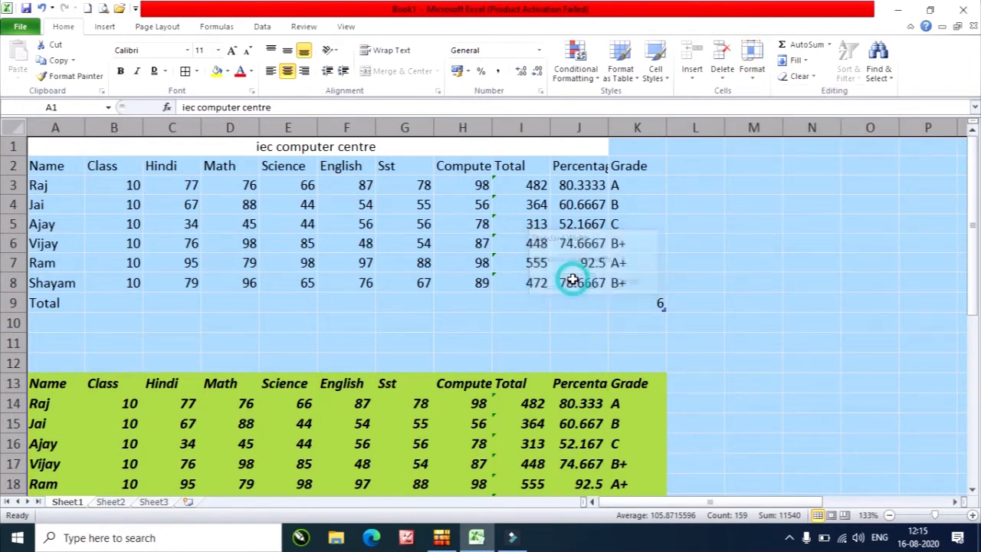
click(754, 77)
click(818, 161)
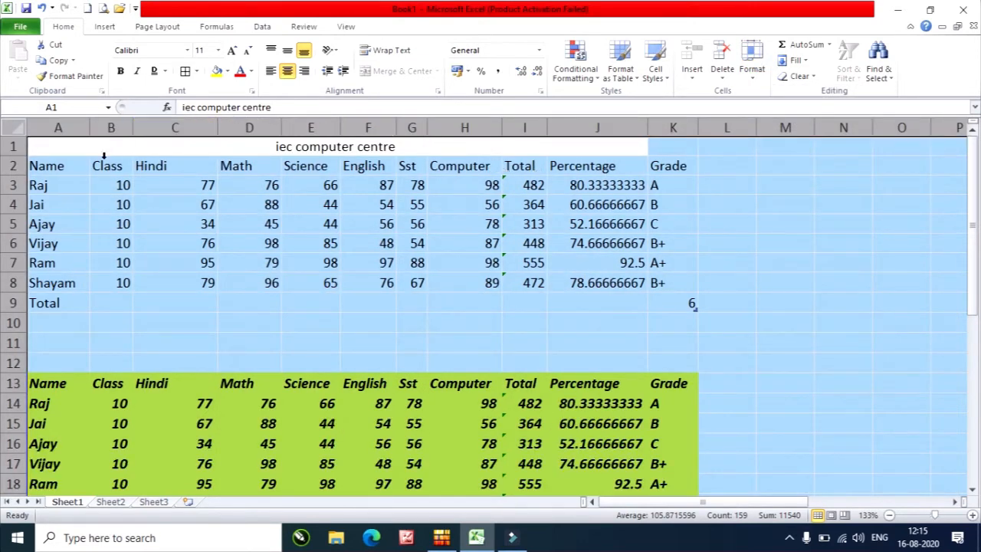
Try applying the standard column width of 8 to the auto-fitted columns
click(752, 69)
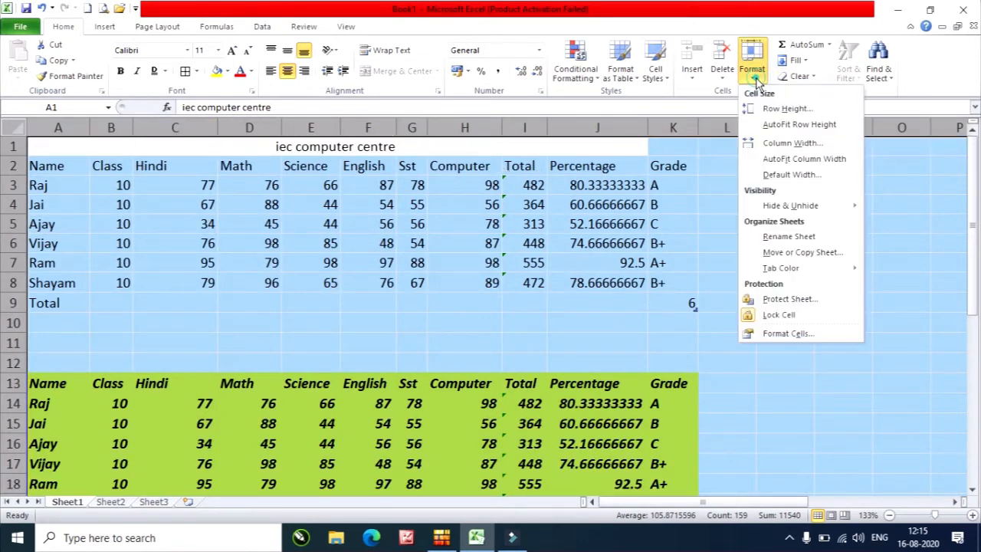
click(813, 179)
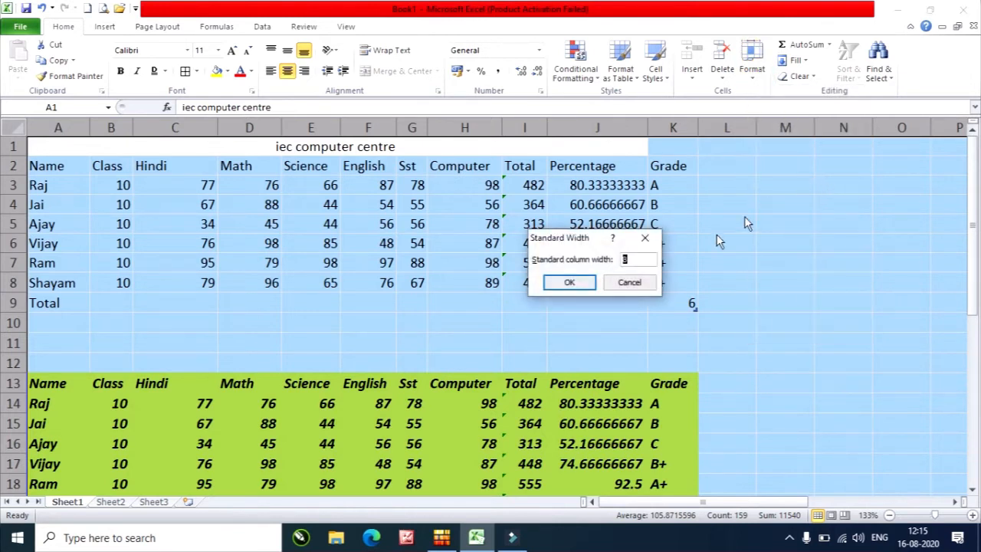
click(547, 285)
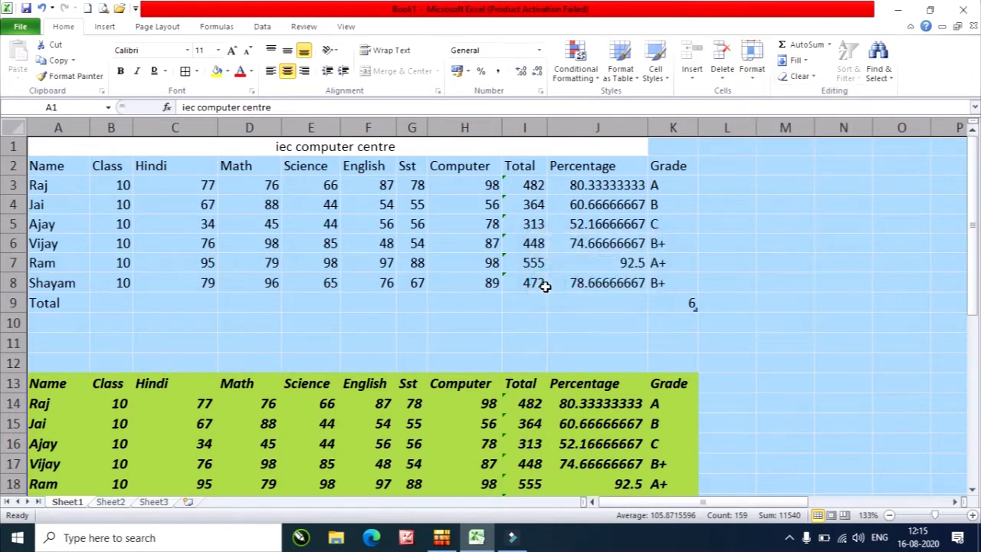
Select the entire Sheet1 worksheet and set the width of every column to 8
click(14, 127)
click(752, 69)
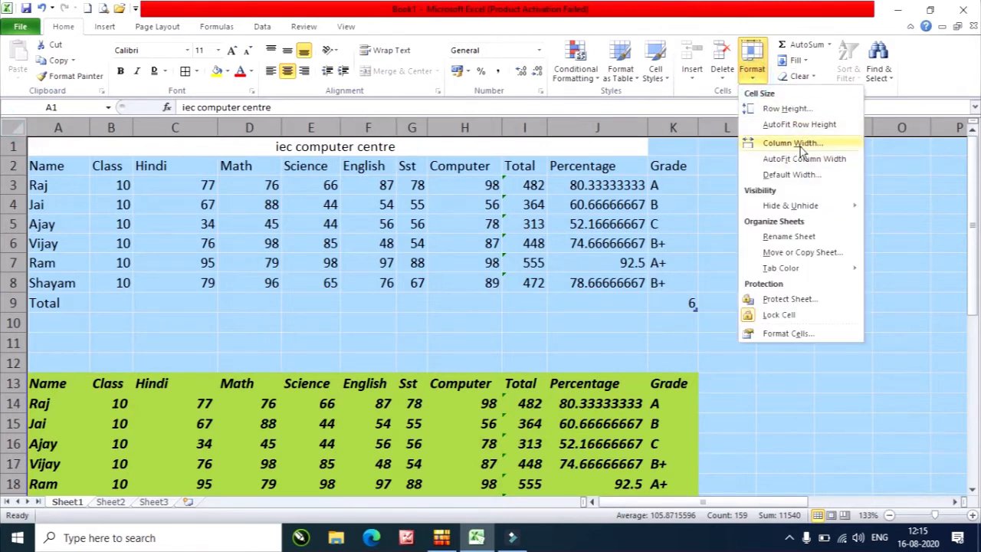
click(836, 143)
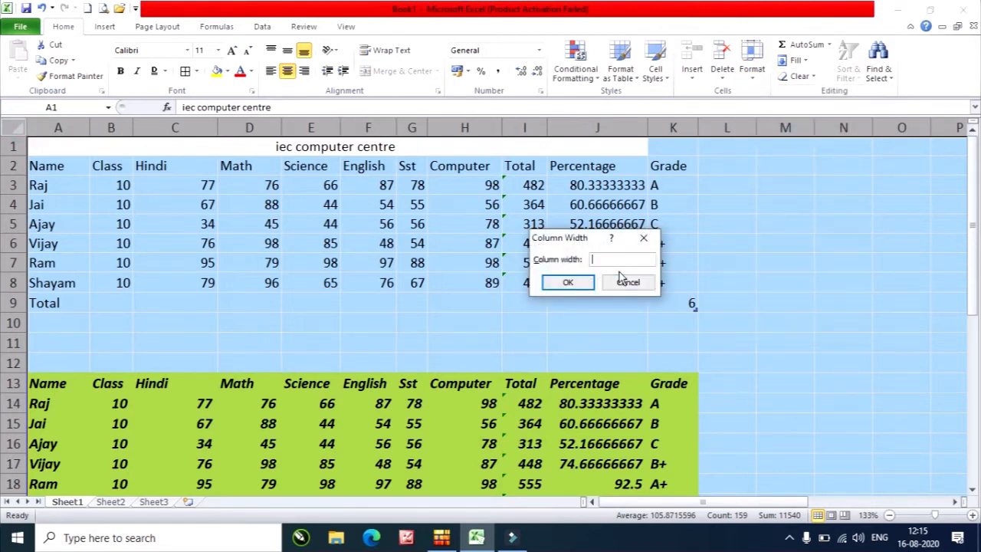
text(8)
click(592, 283)
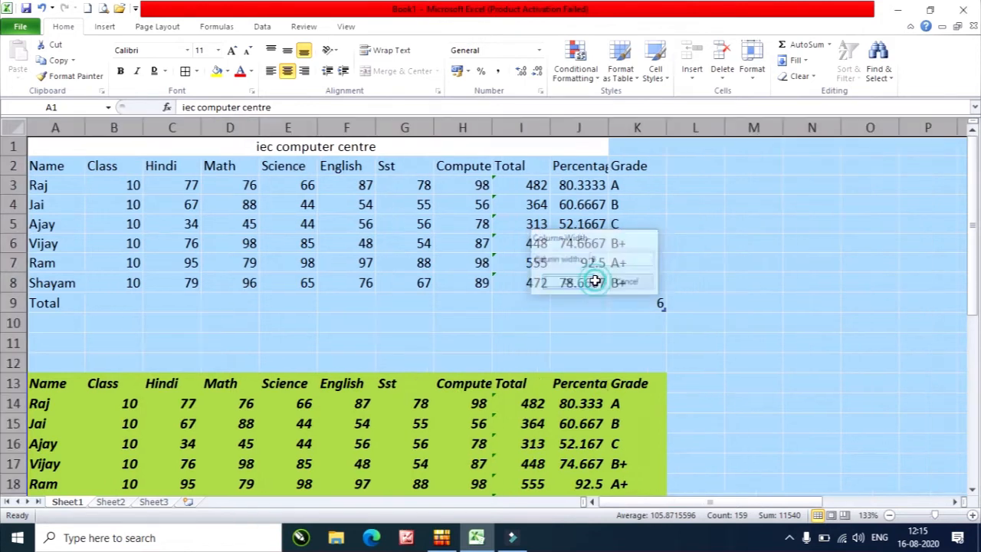
Select cells A4:A5 in the marks table and hide rows 4 and 5
click(752, 69)
mouse_move(812, 208)
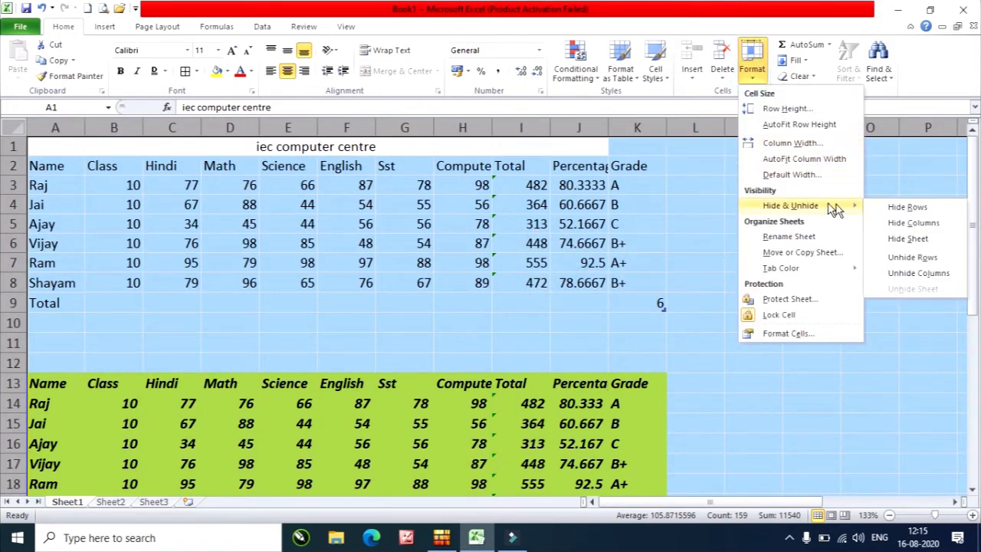
click(458, 244)
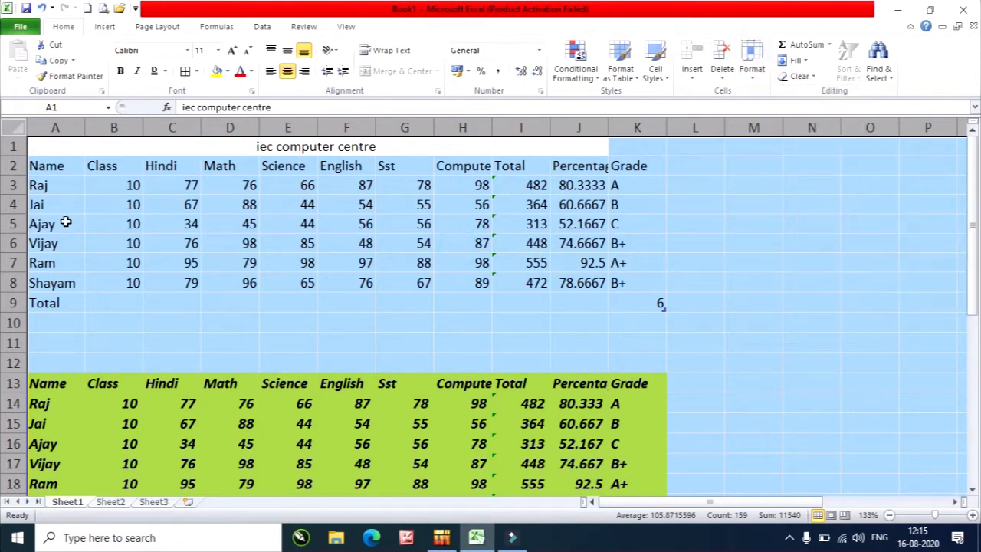
click(64, 222)
click(56, 206)
drag(56, 205, 58, 223)
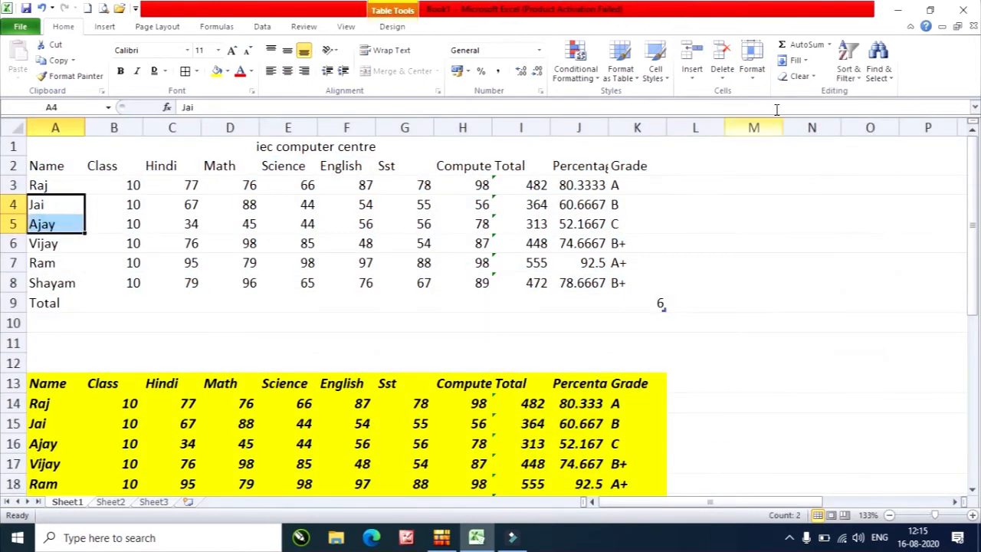
click(751, 69)
mouse_move(812, 205)
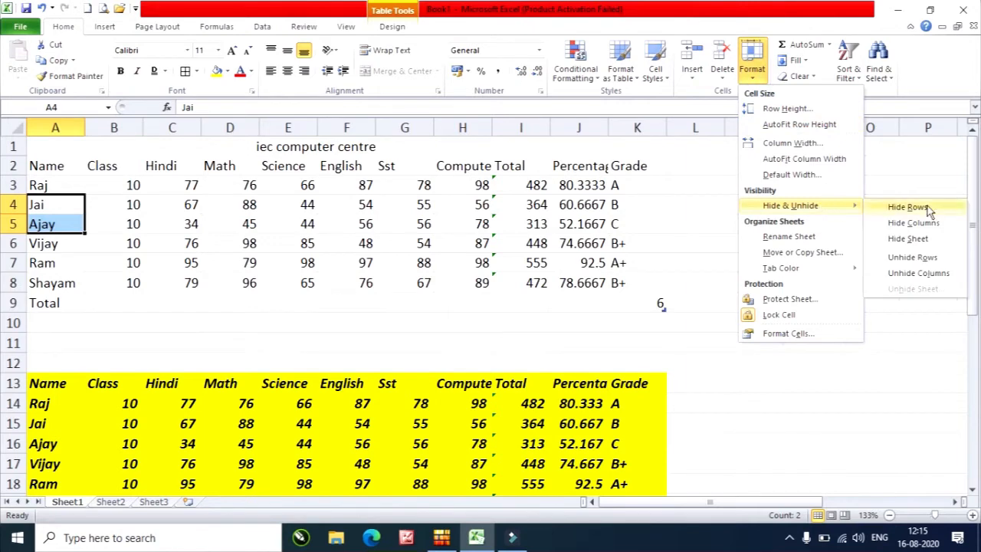
click(909, 207)
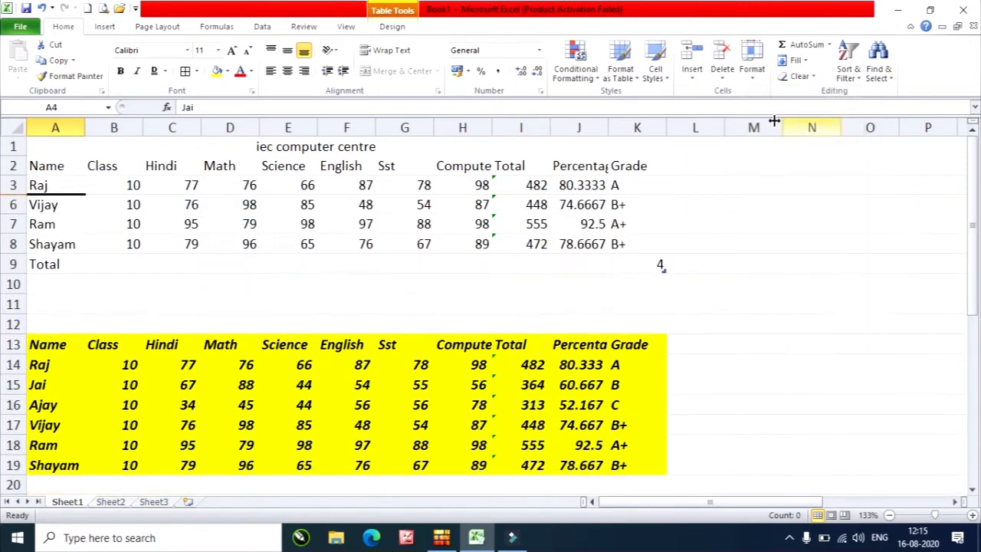
Try to unhide the hidden rows with only cell E9 in the Total row selected
click(272, 261)
click(752, 69)
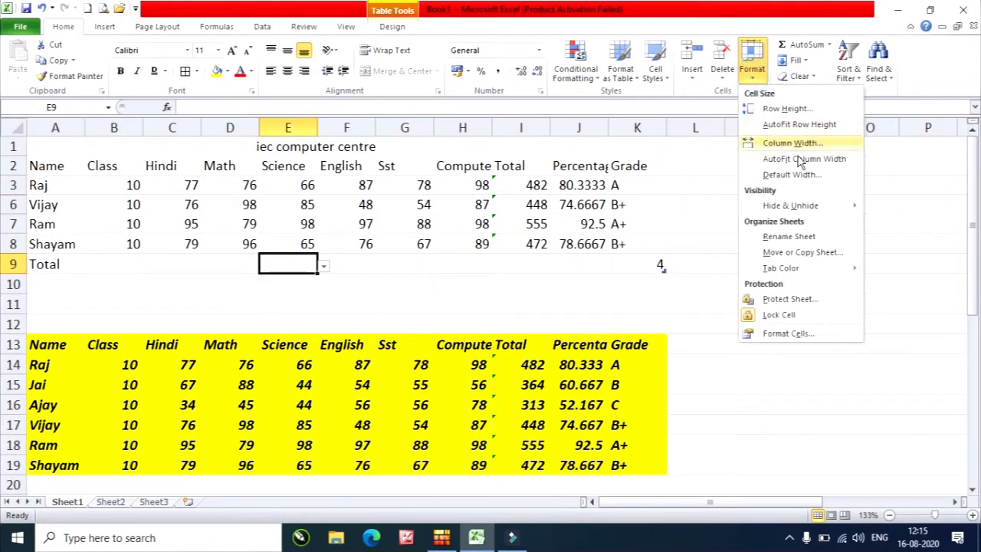
click(820, 204)
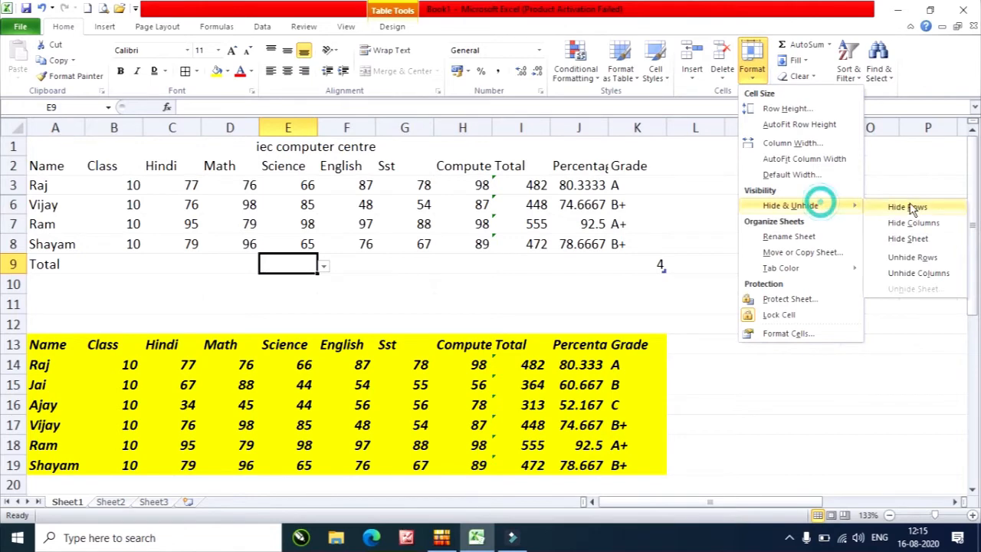
click(933, 260)
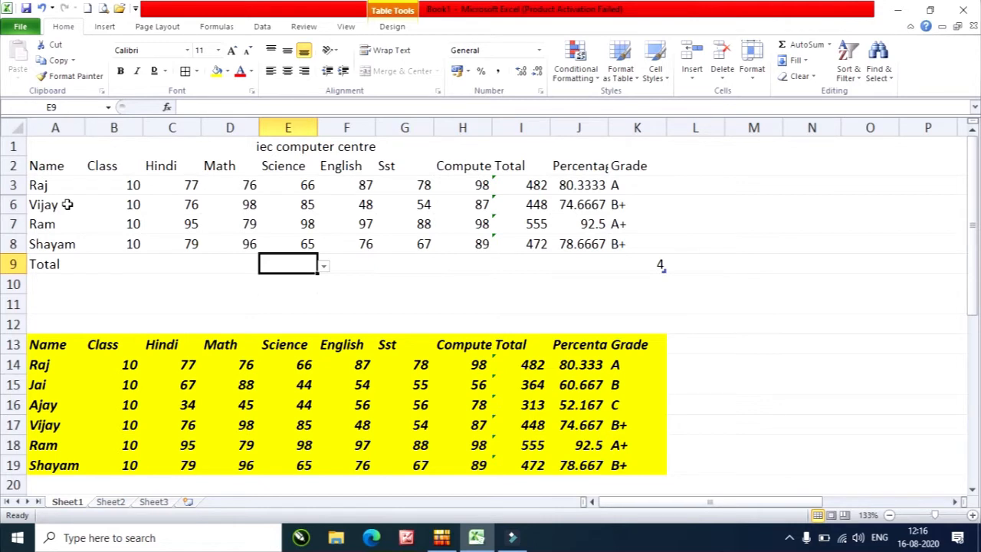
Select the name cells from A3 to A6, spanning the hidden rows, and unhide rows 4 and 5
click(79, 244)
click(79, 222)
click(173, 223)
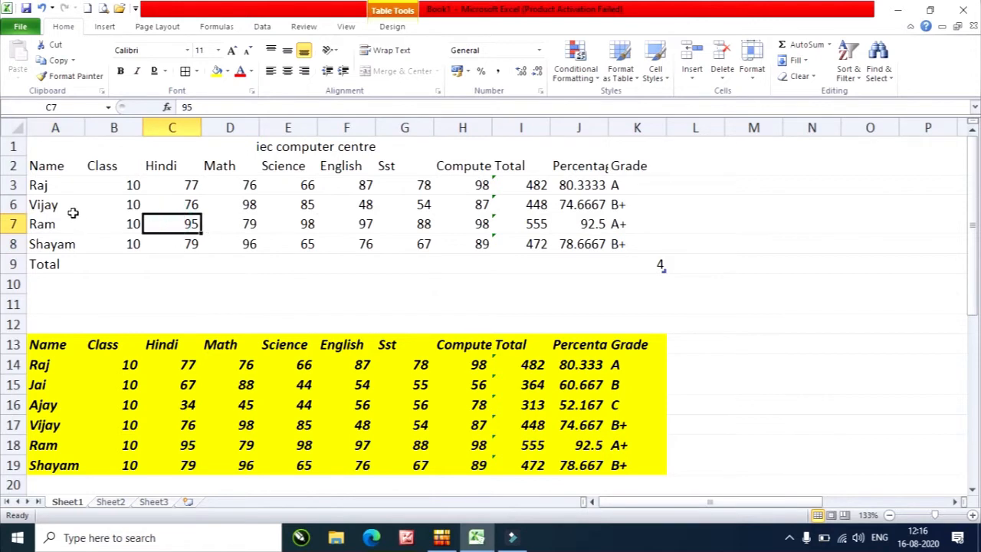
drag(52, 184, 46, 201)
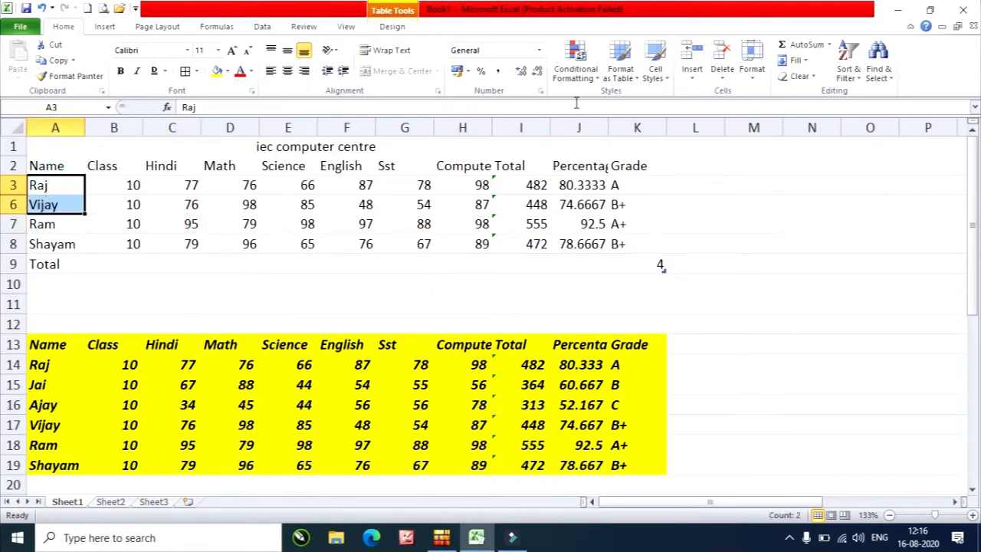
click(752, 69)
mouse_move(834, 206)
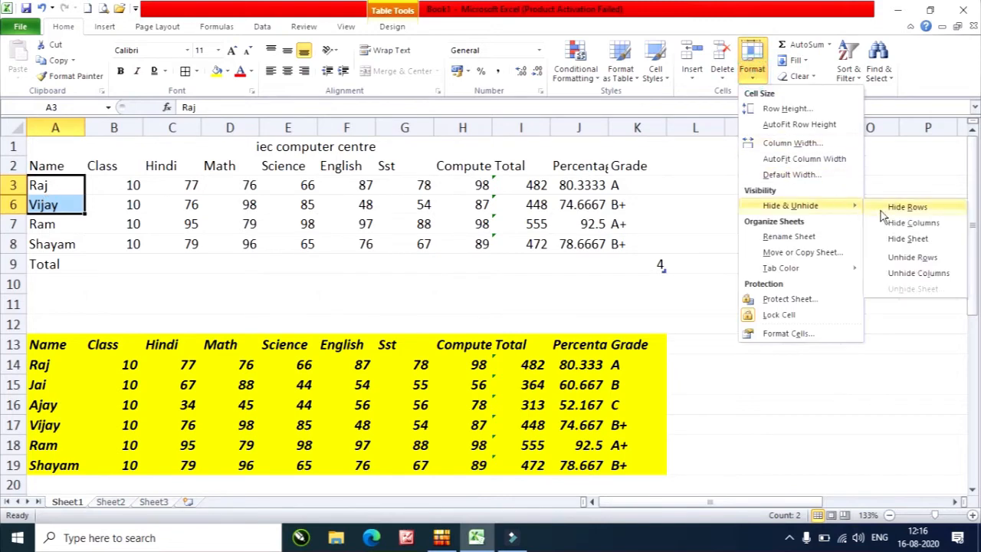
click(925, 262)
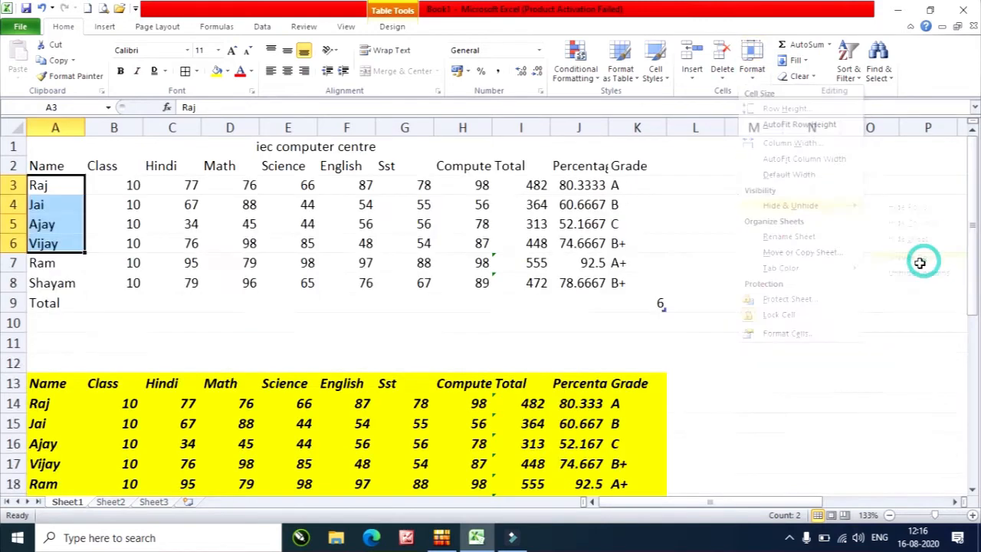
click(159, 277)
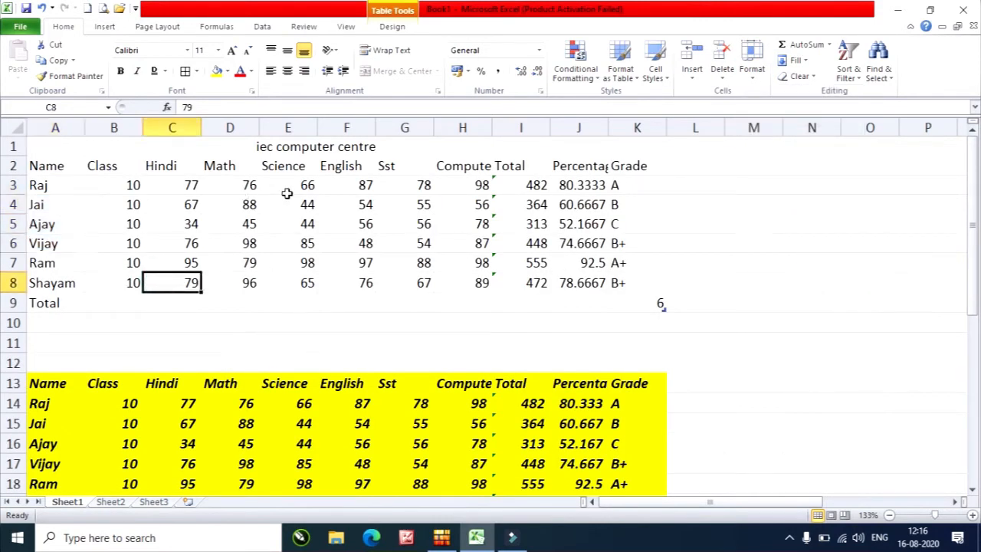
Rename the Sheet1 worksheet as iec
click(809, 76)
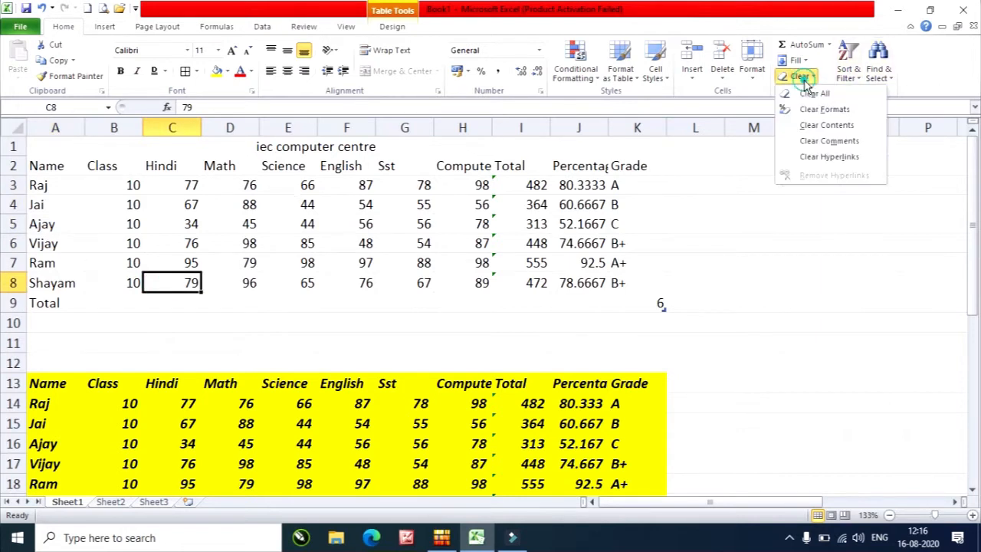
click(752, 73)
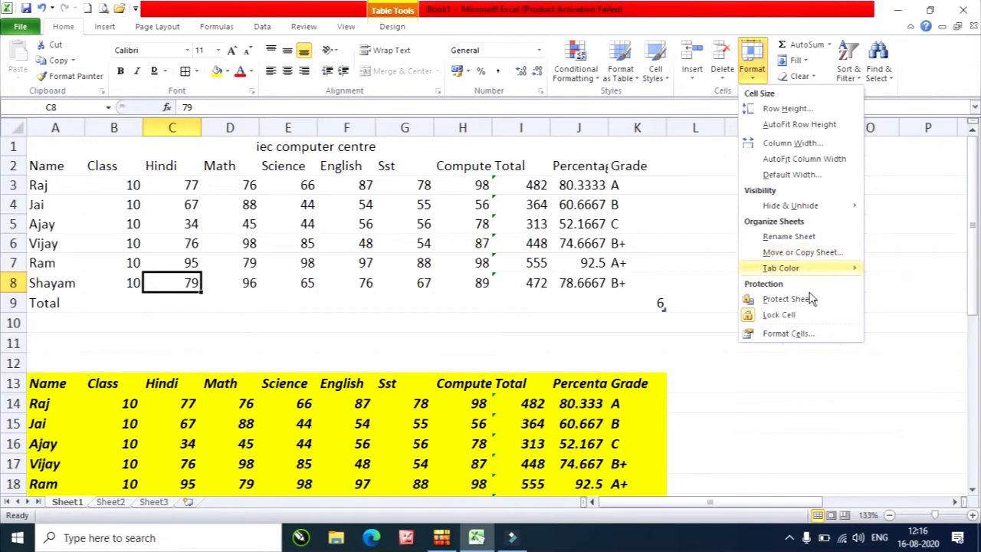
click(444, 429)
double_click(67, 501)
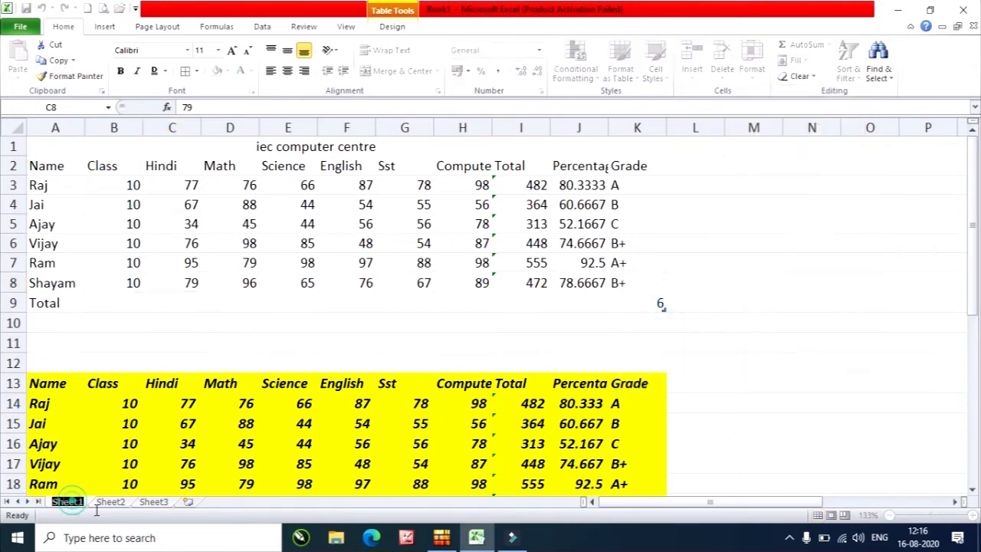
mouse_move(441, 538)
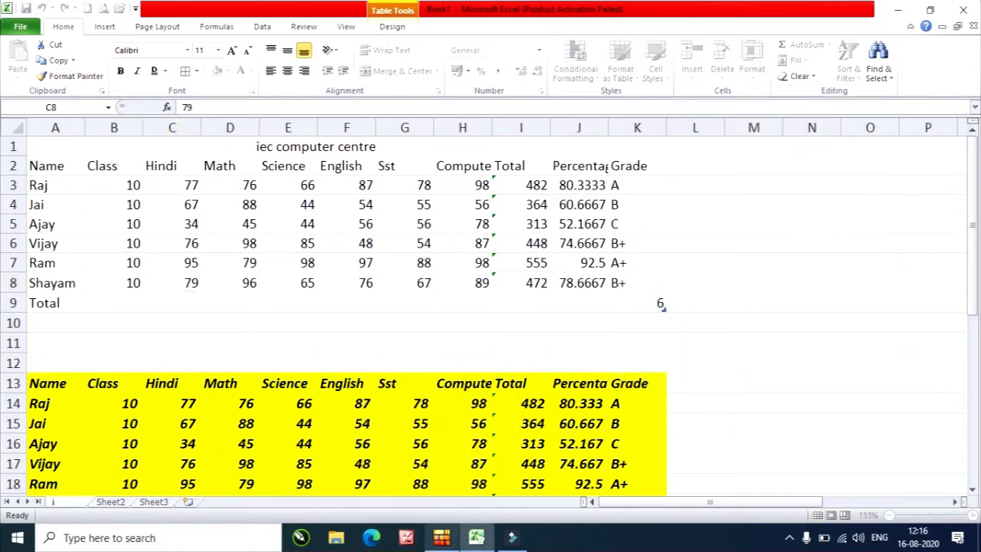
text(iec)
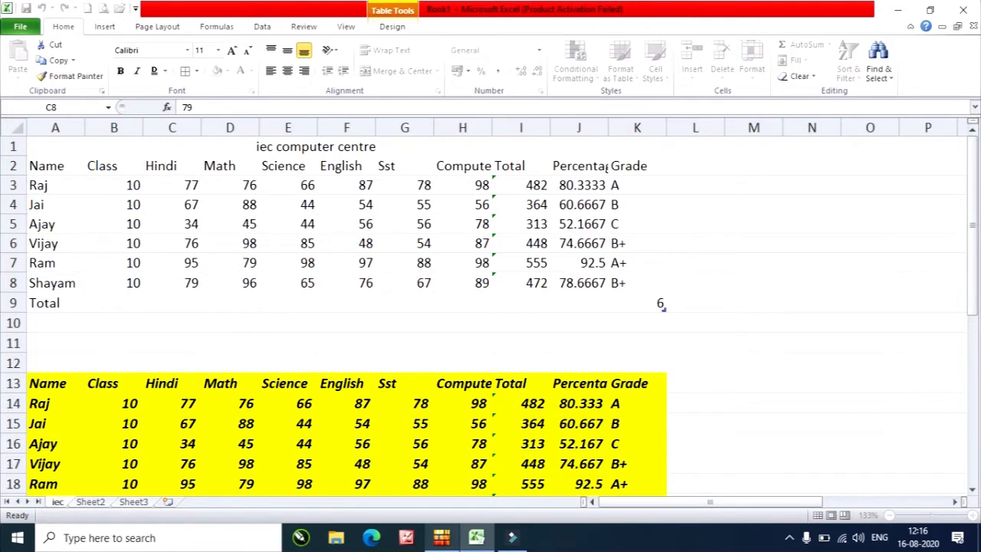
Rename the Sheet2 worksheet as iec1
click(92, 503)
text(ie)
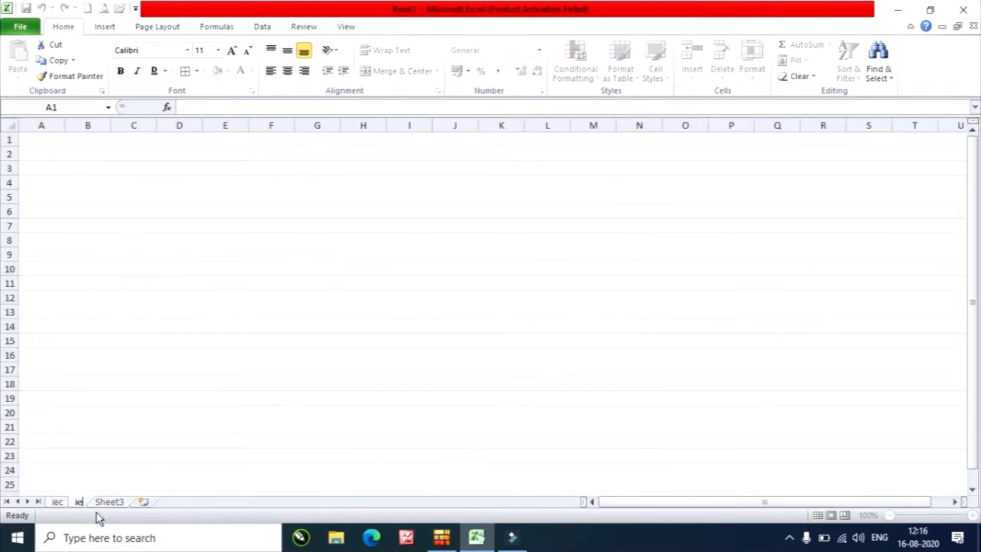
text(c1)
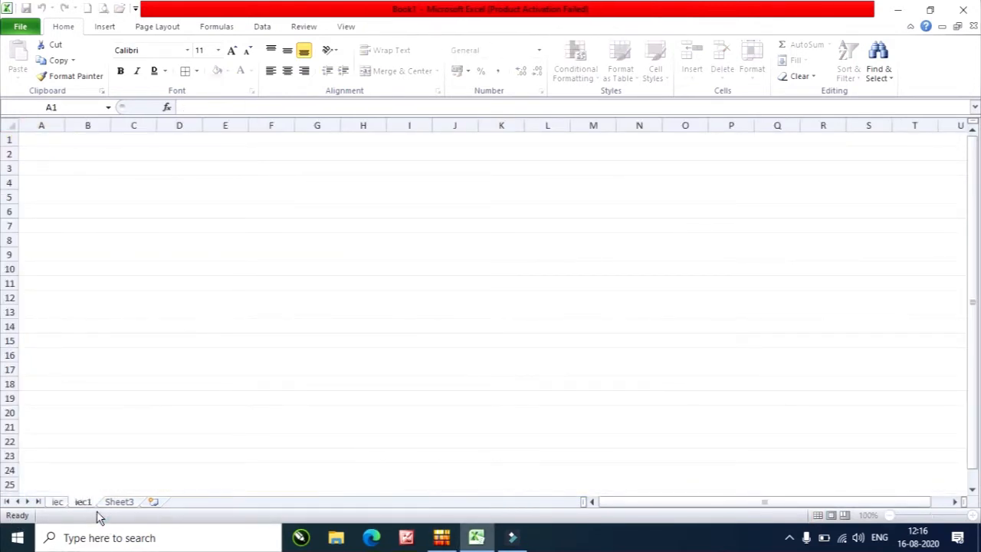
click(156, 451)
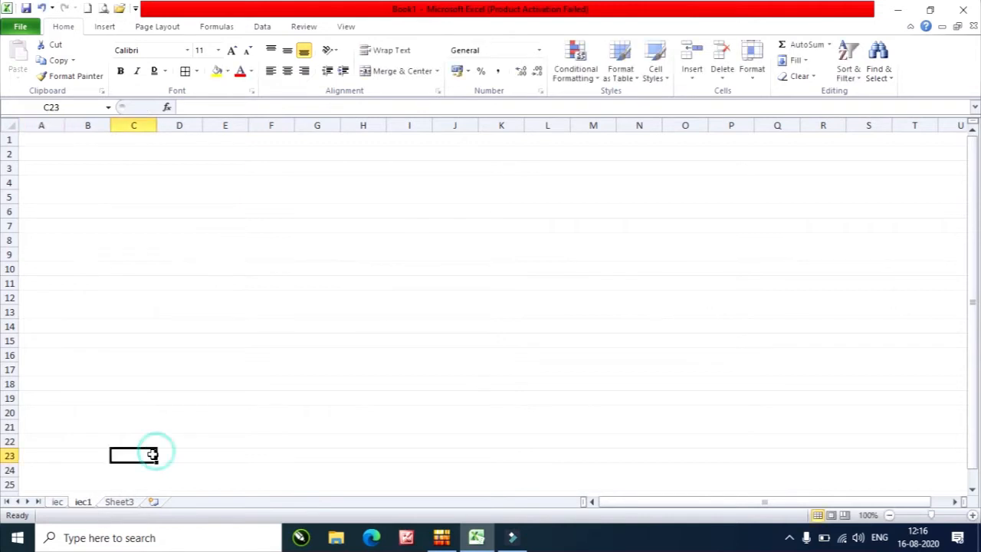
Reorder the worksheets by moving iec after Sheet3 and iec1 after iec
click(57, 502)
right_click(57, 503)
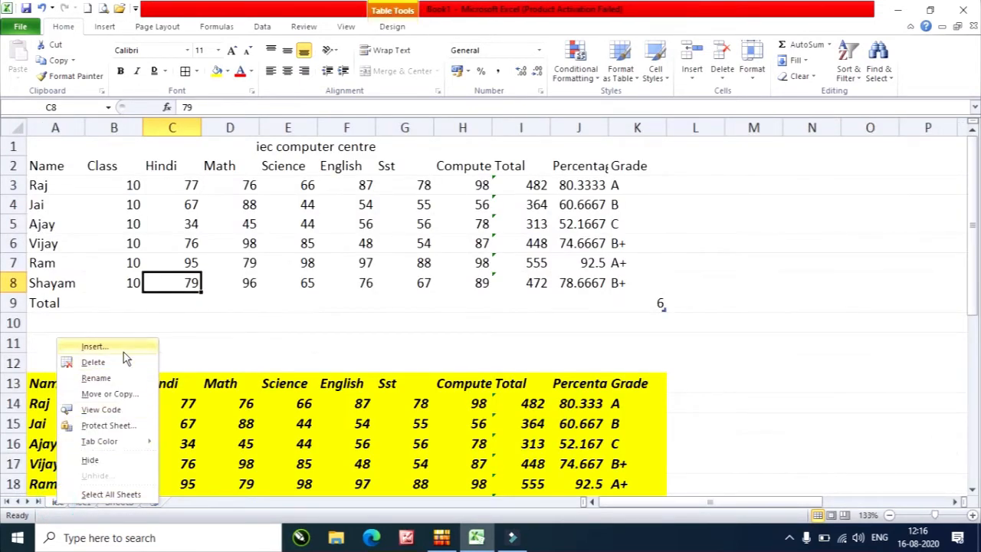
click(468, 318)
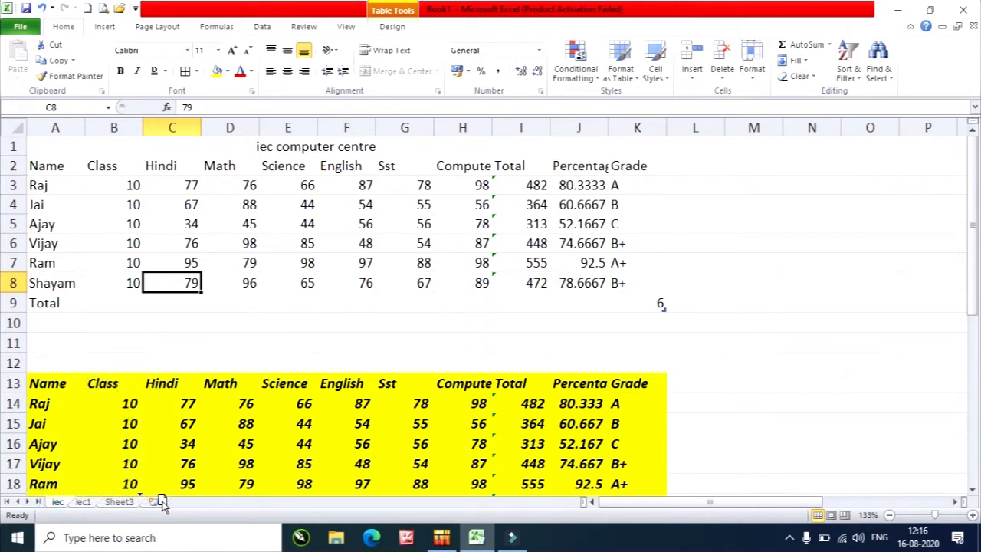
drag(164, 502, 165, 508)
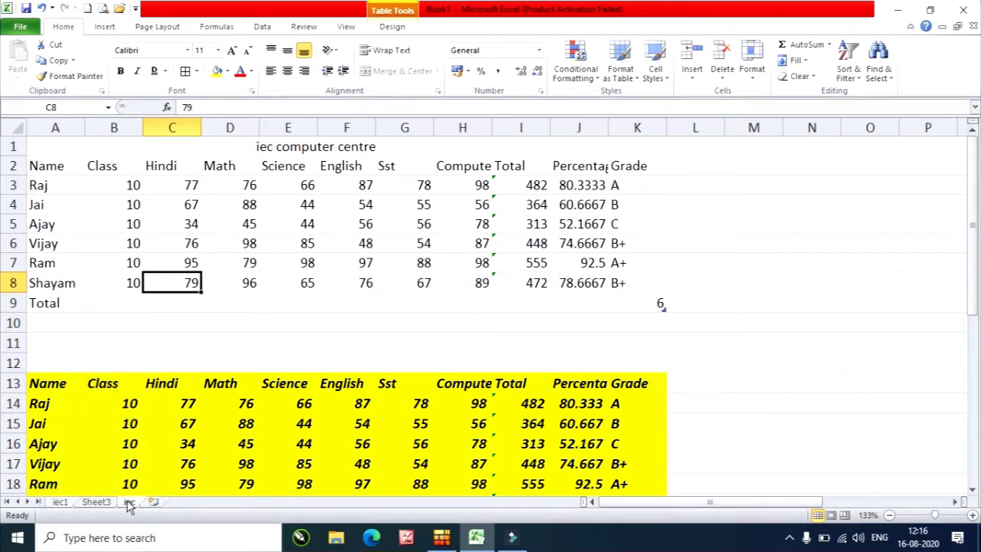
drag(61, 503, 158, 502)
Create a copy of the iec worksheet after iec1 and switch between the original and the copy to compare them
click(100, 503)
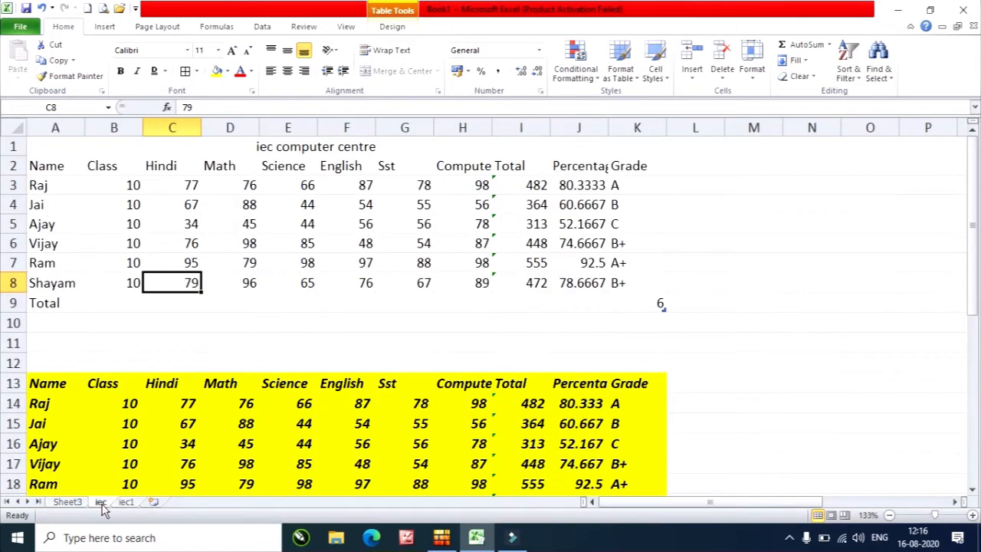
drag(104, 512, 156, 509)
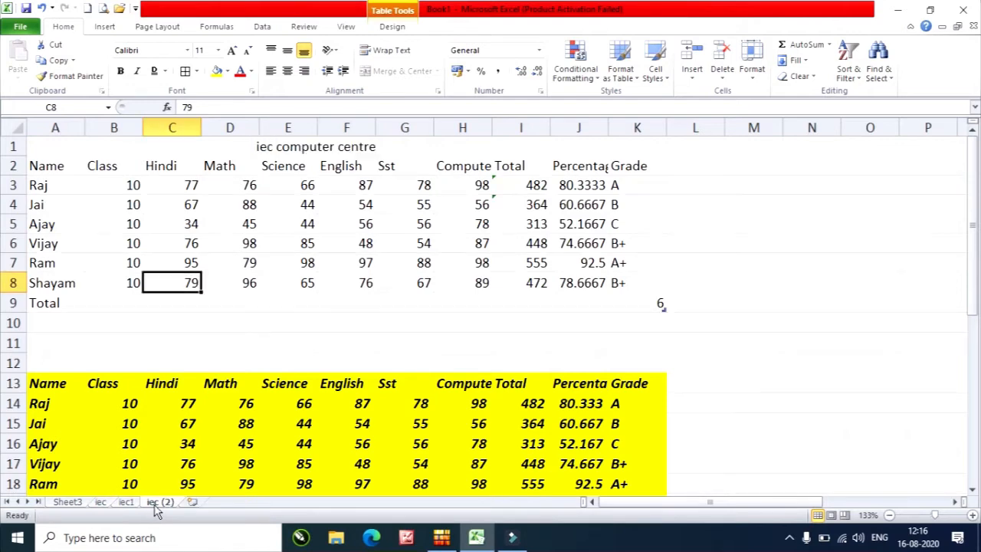
click(100, 503)
click(157, 503)
click(100, 503)
click(159, 503)
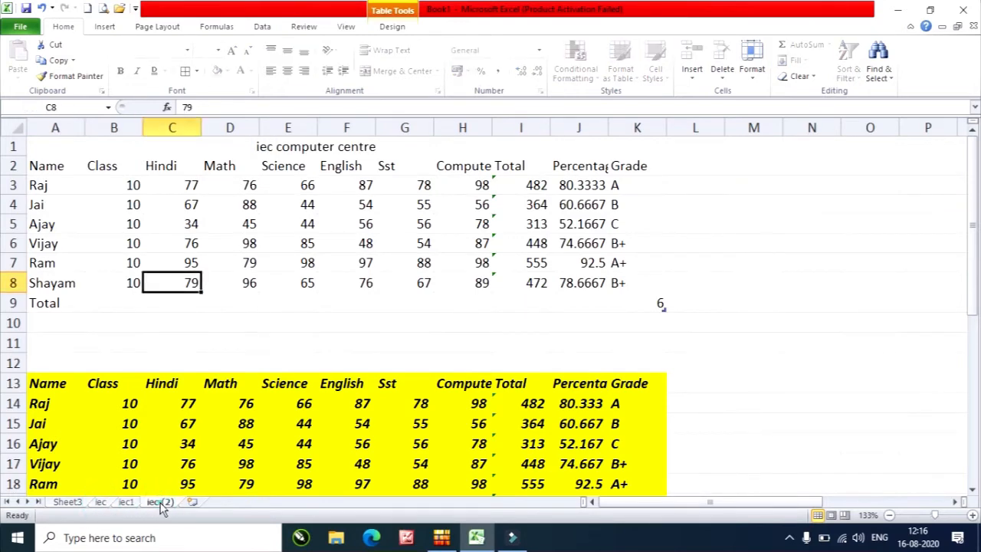
Set the tab color of the copied iec (2) sheet to standard red and check it from the other sheets
click(752, 69)
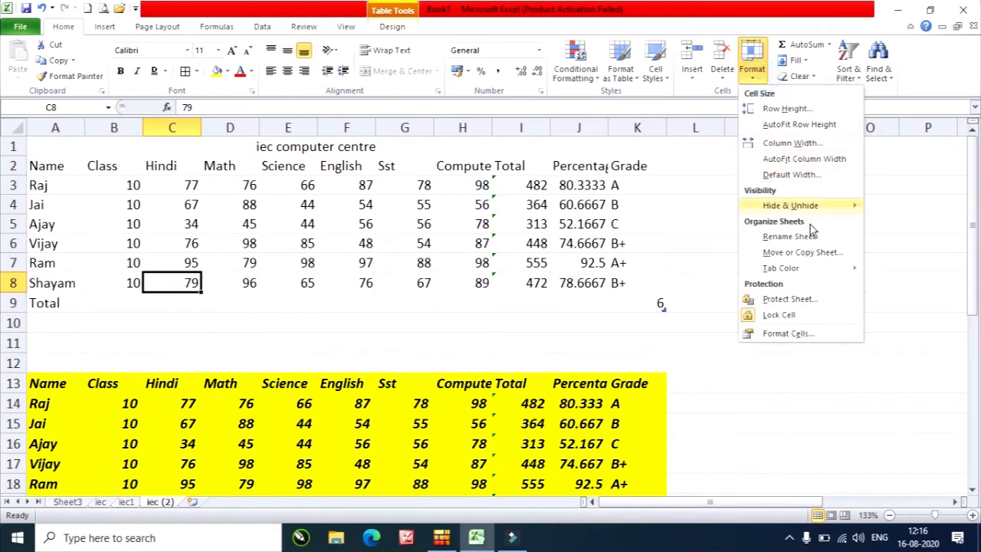
mouse_move(821, 273)
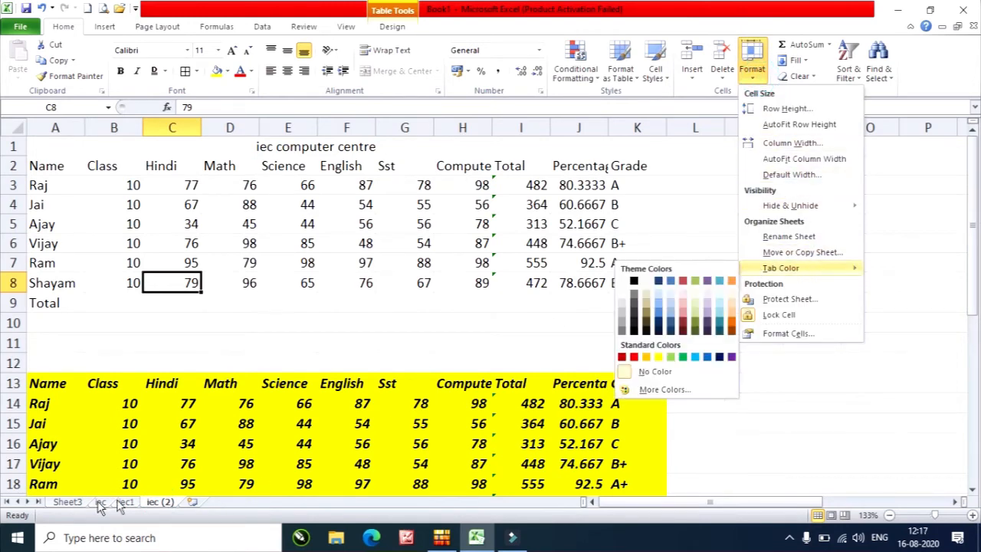
click(634, 357)
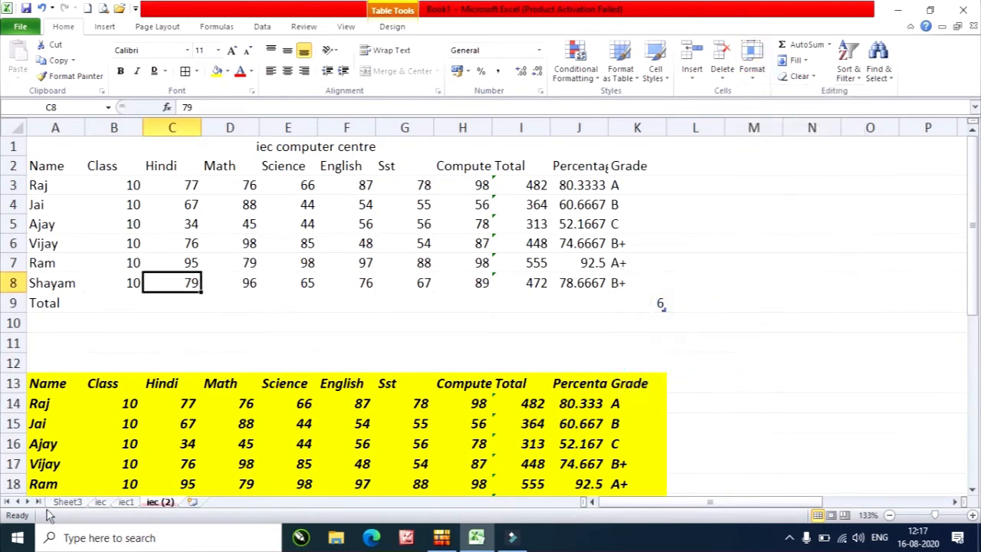
click(130, 502)
click(101, 502)
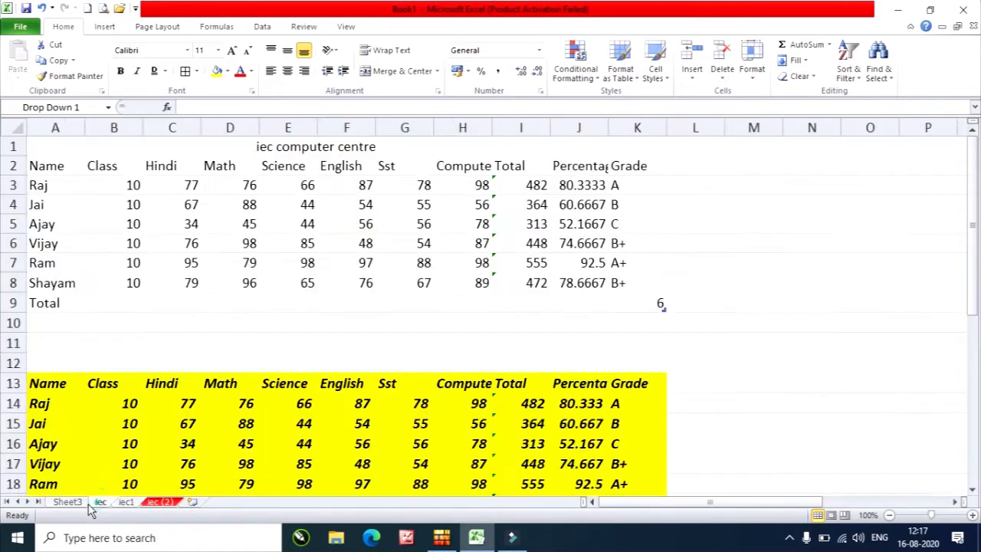
click(67, 502)
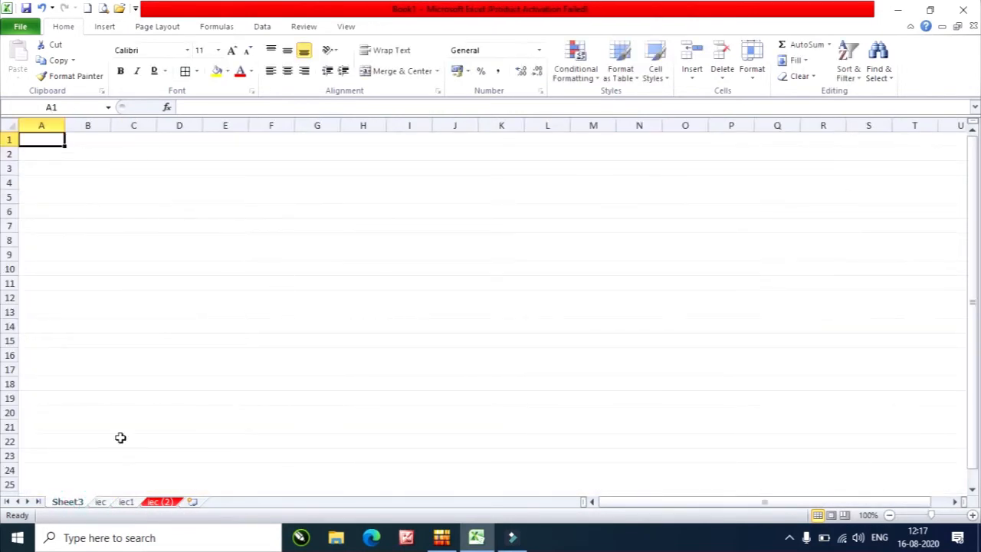
On the iec sheet, insert AutoSum totals for the Sst marks in G9 and the English marks in F9
click(100, 502)
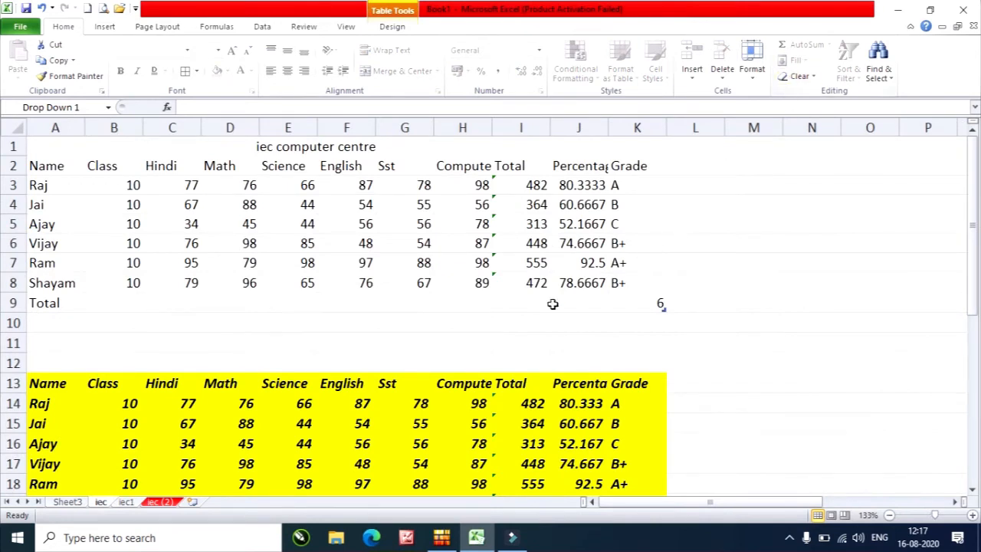
click(385, 304)
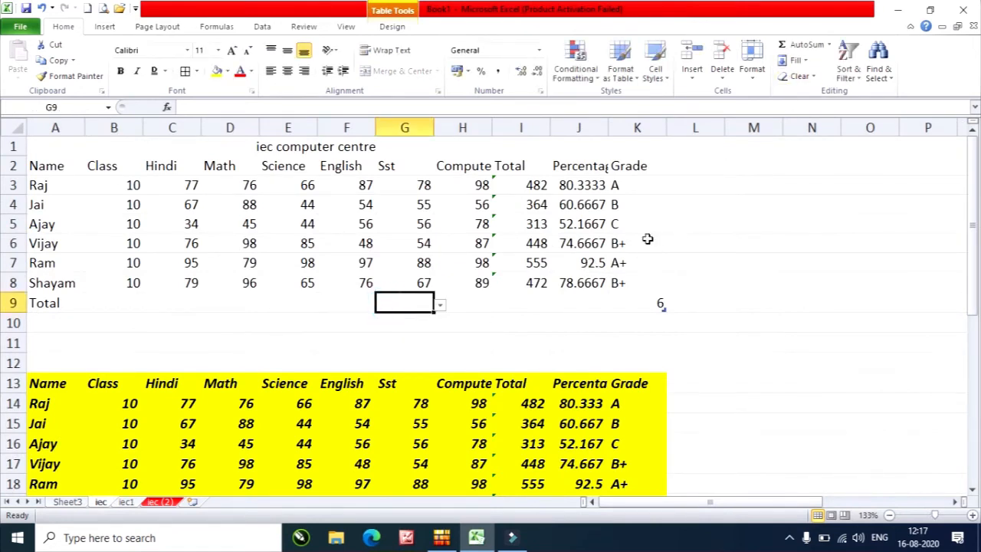
click(815, 44)
click(815, 44)
click(353, 301)
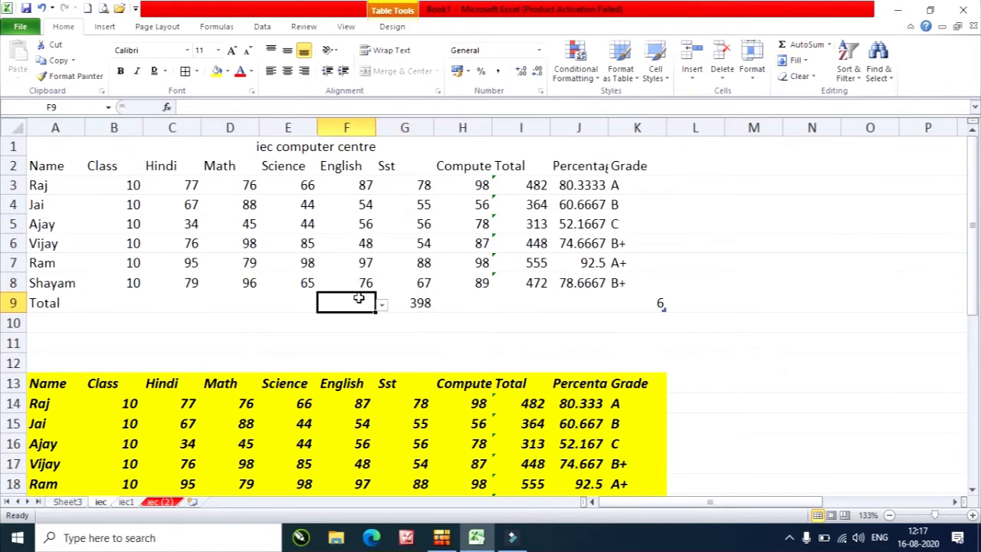
click(801, 44)
click(801, 45)
click(749, 300)
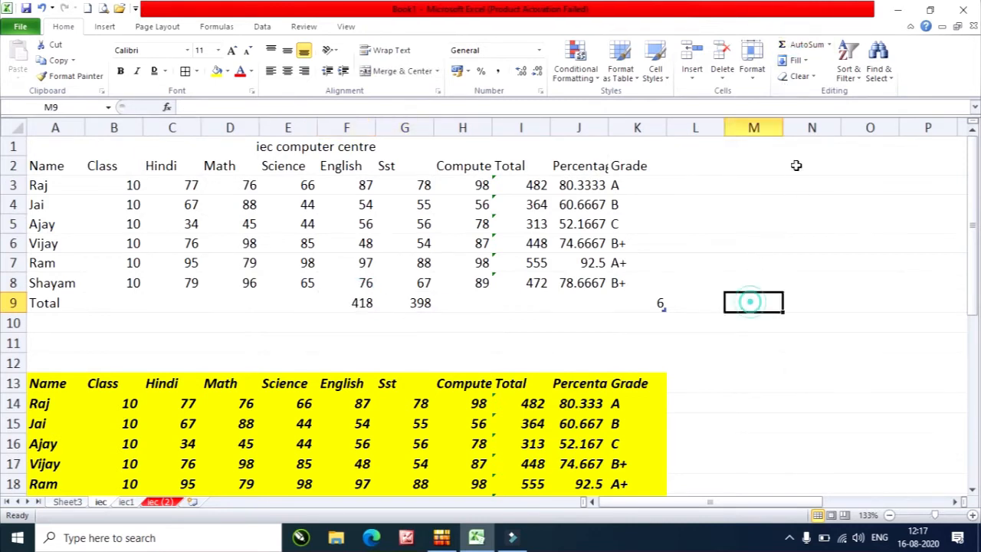
Enter 1 in cell N4 and fill it down through N14
click(807, 62)
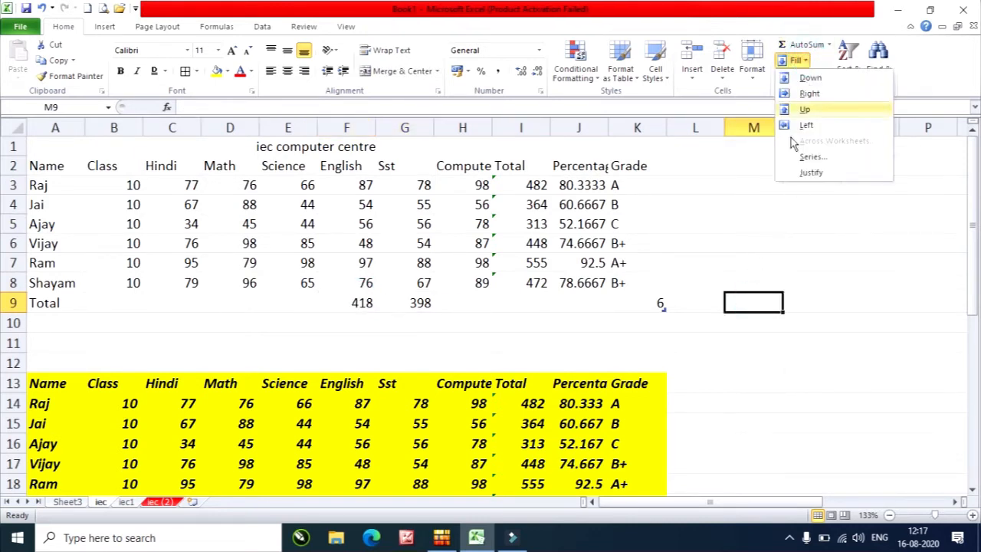
click(796, 213)
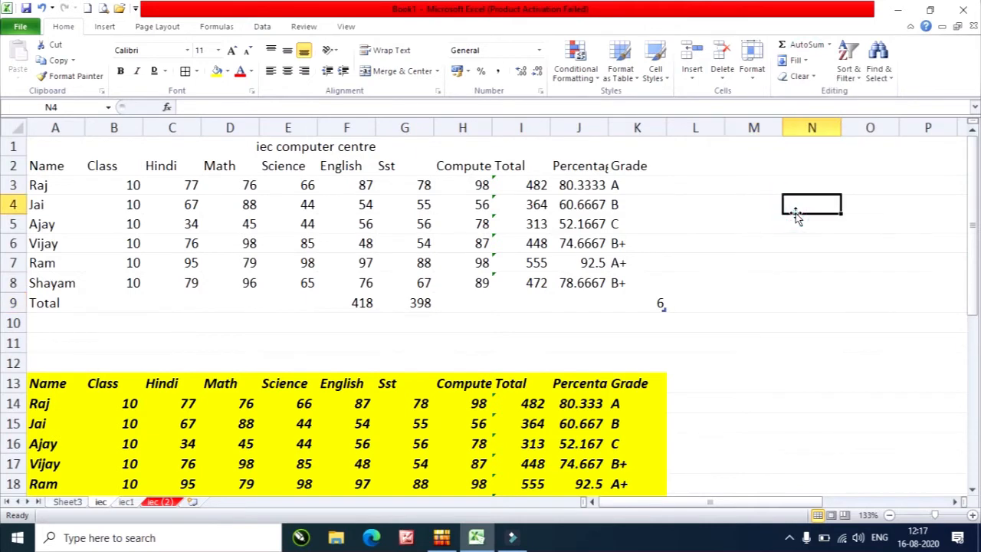
text(1)
key(Return)
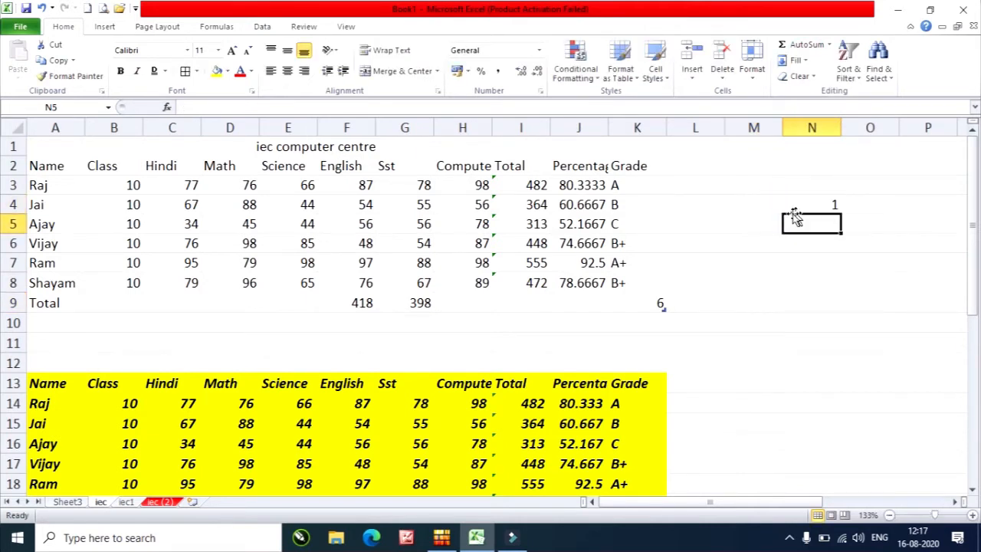
drag(798, 200, 827, 394)
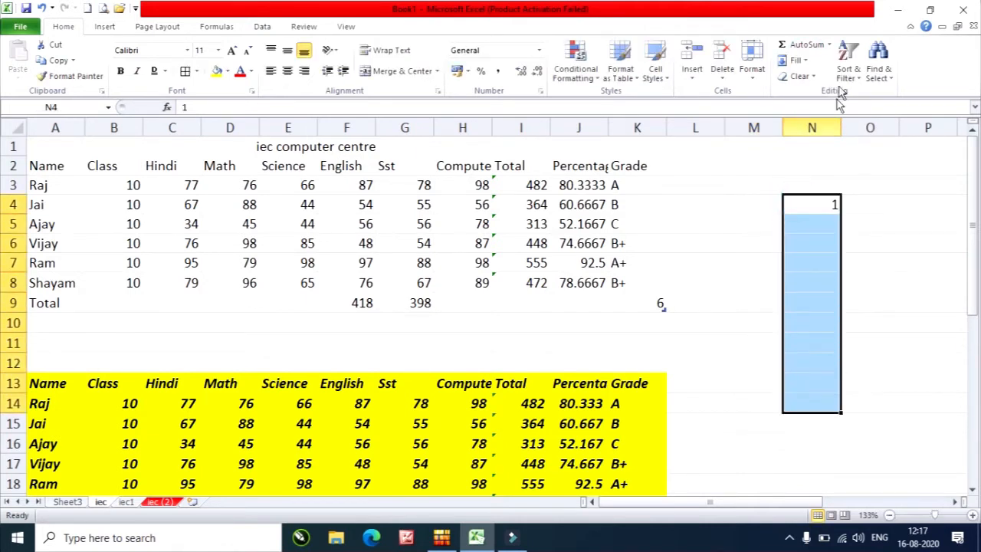
click(801, 61)
click(809, 77)
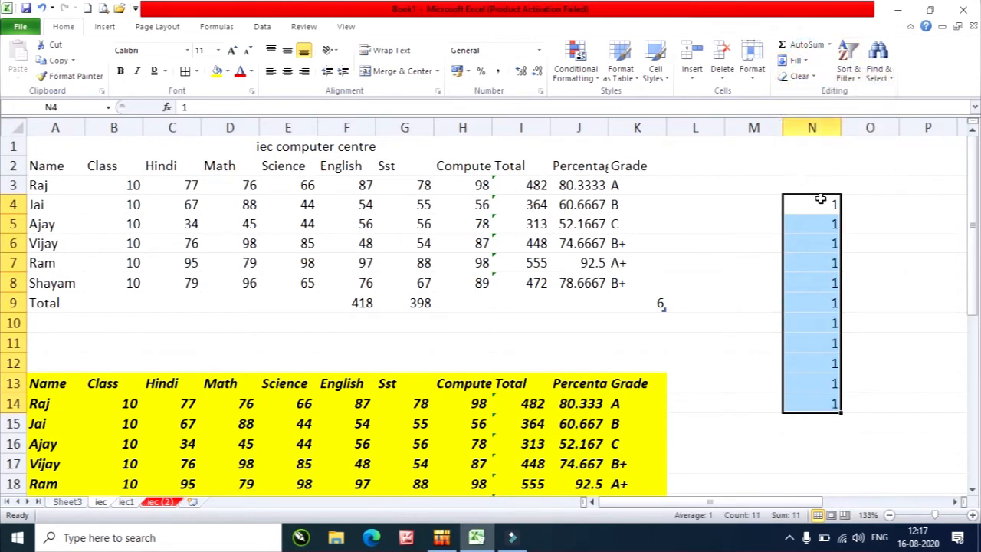
Fill the value of cell N4 left across M4 and L4
drag(820, 199, 700, 203)
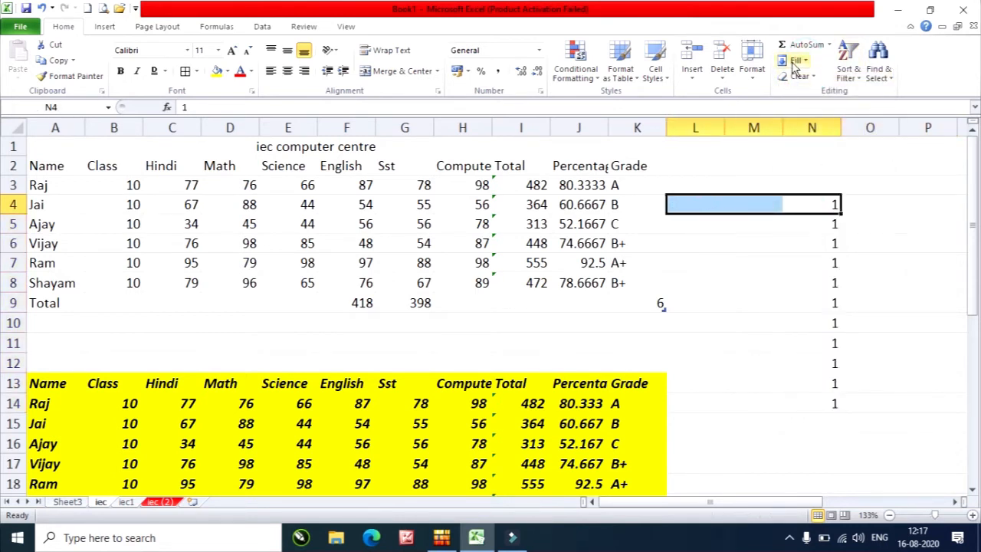
click(796, 60)
click(805, 125)
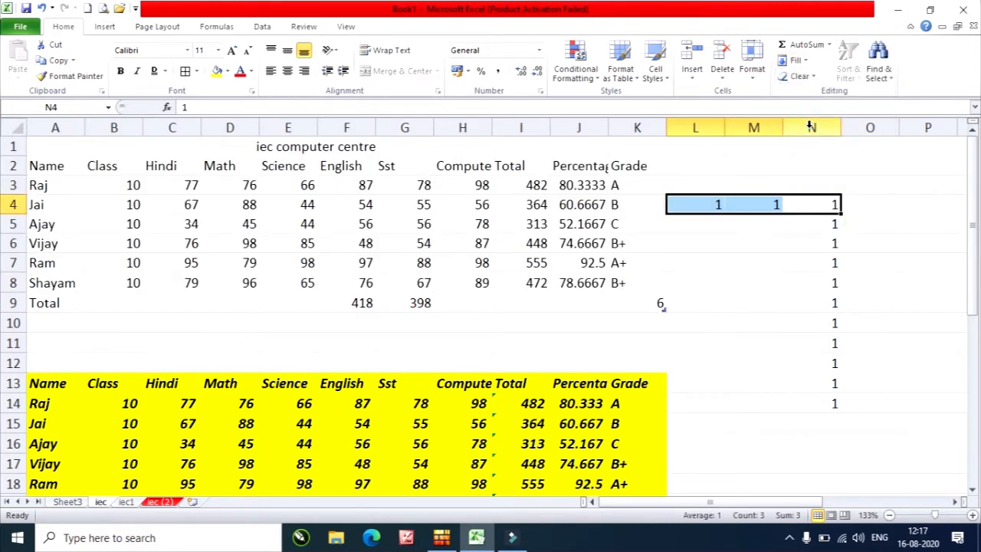
Undo the left fill, the downward fill and the number entered in N4
key(ctrl+z)
key(ctrl+z)
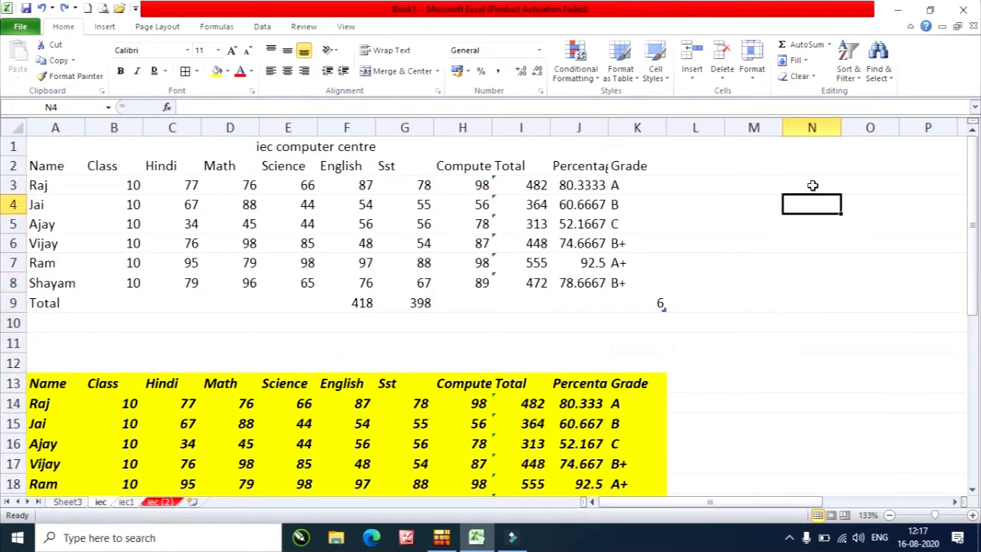
click(797, 61)
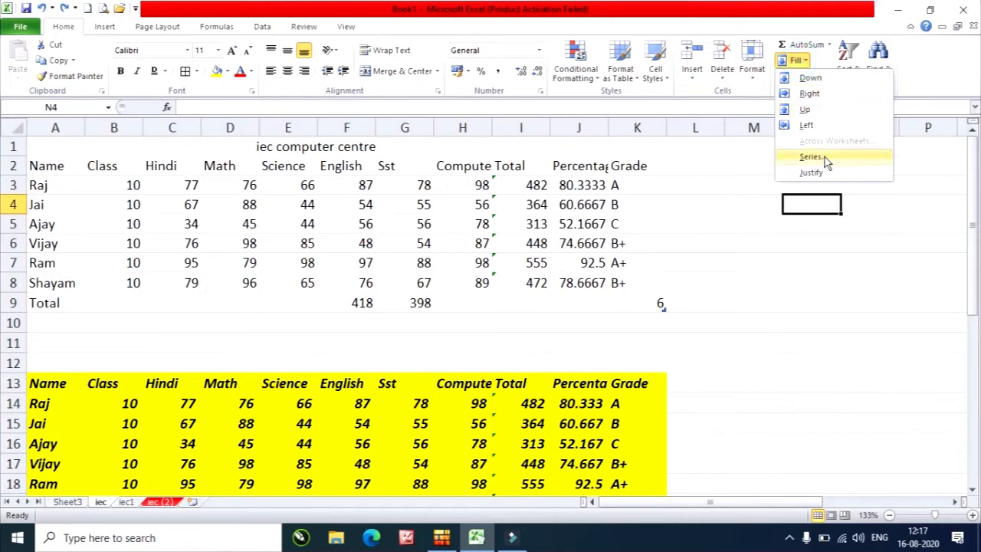
click(685, 196)
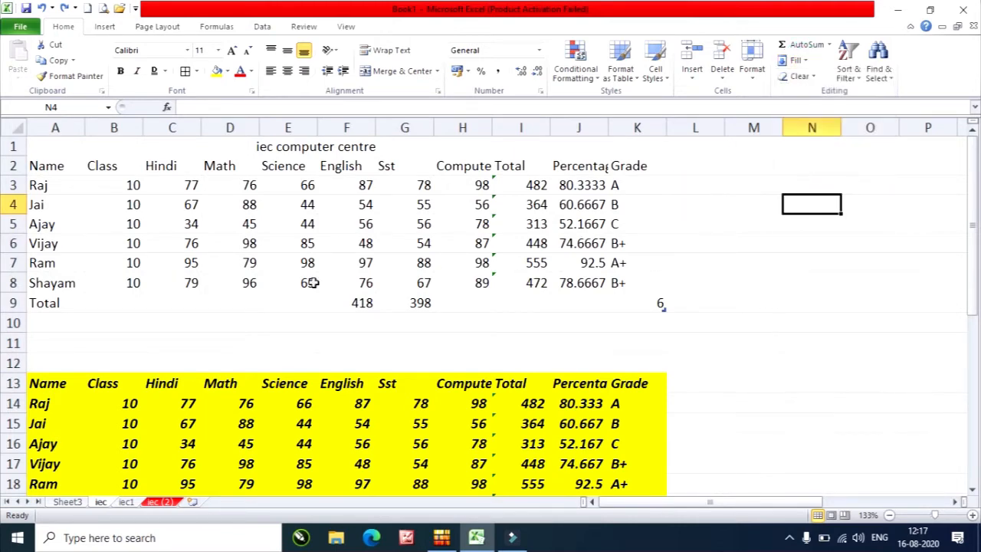
Fill the yellow marks table A13:K19 across the iec1 and iec (2) worksheets, copying both contents and formats
scroll(305, 286, down, 3)
drag(54, 208, 648, 337)
click(471, 415)
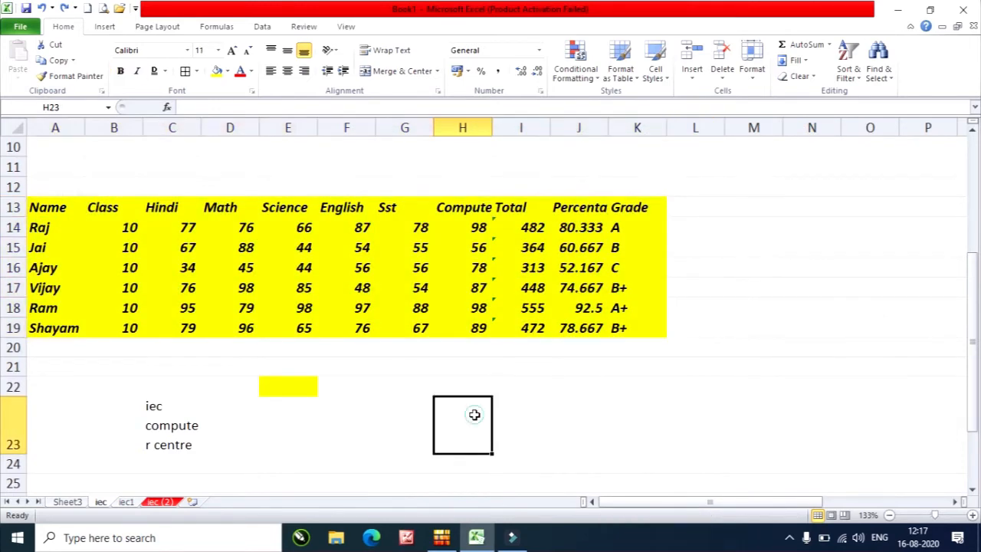
drag(58, 207, 638, 330)
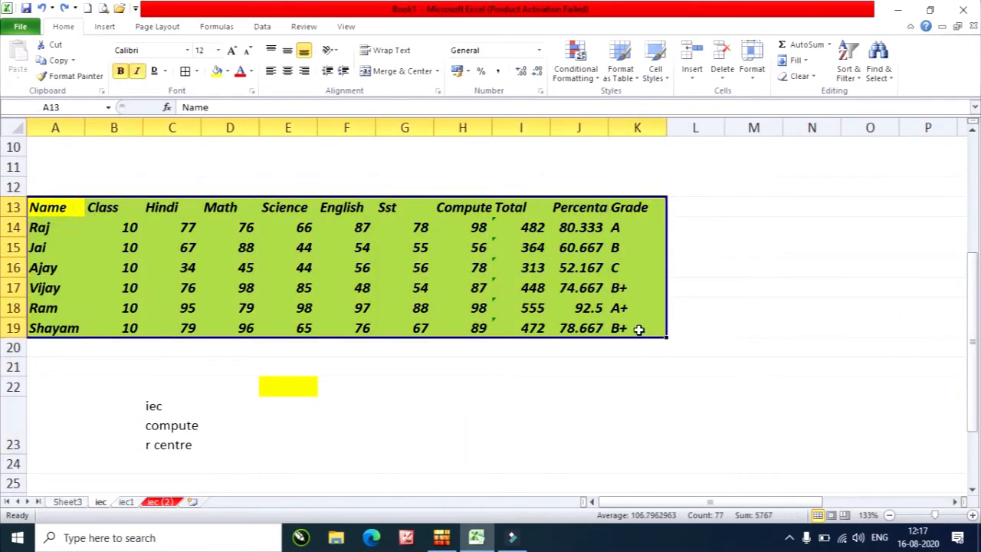
ctrl+click(130, 503)
ctrl+click(156, 504)
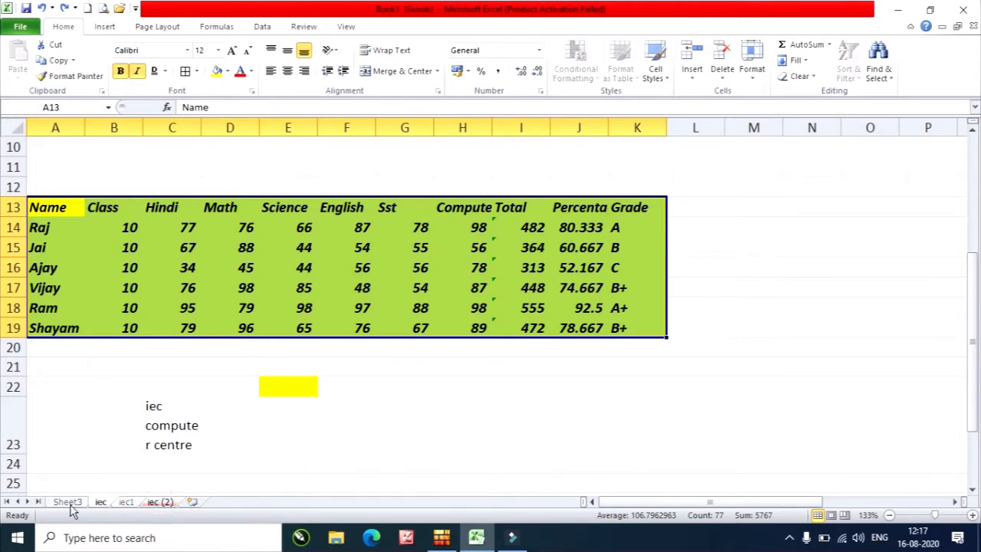
click(752, 65)
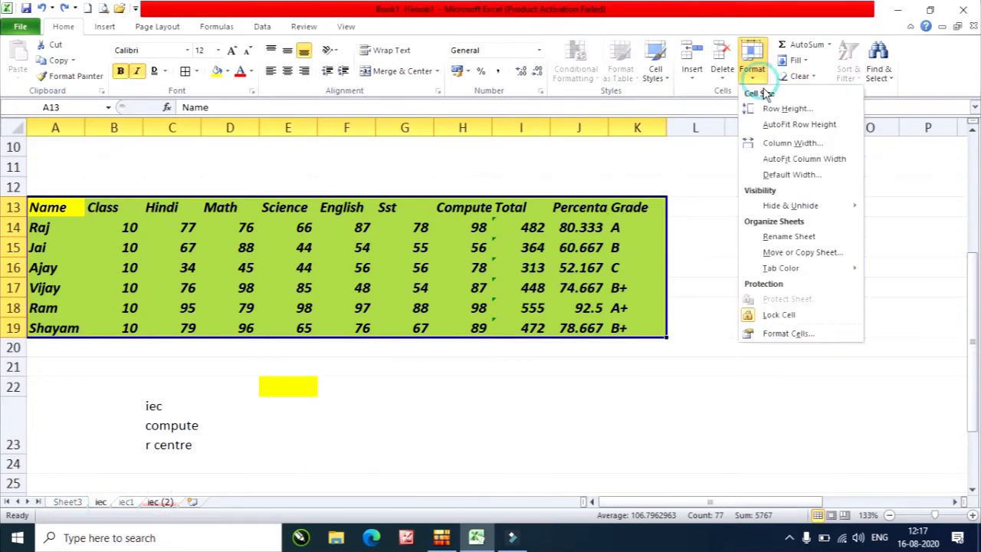
click(796, 60)
click(817, 144)
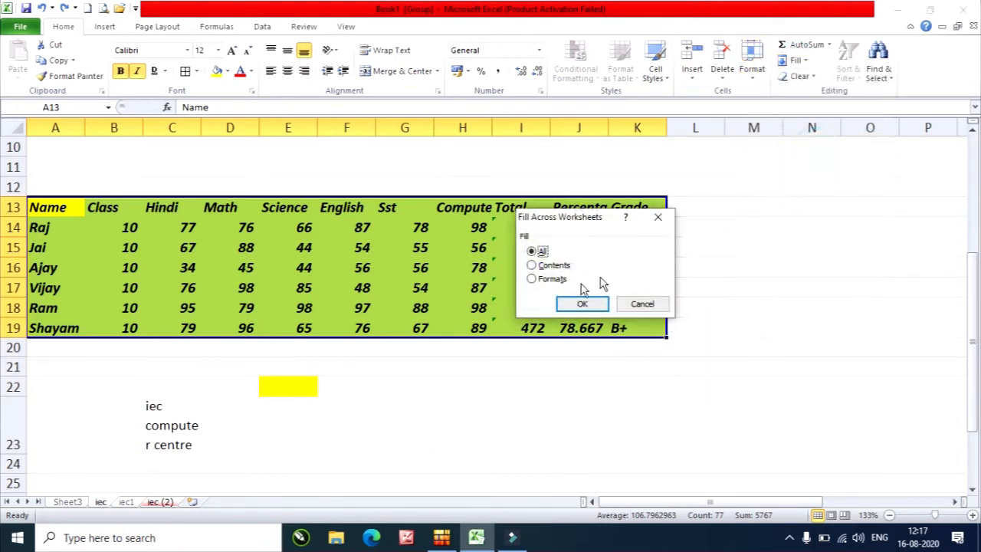
click(583, 302)
Check the filled table on the other worksheets and return to the iec sheet
click(71, 502)
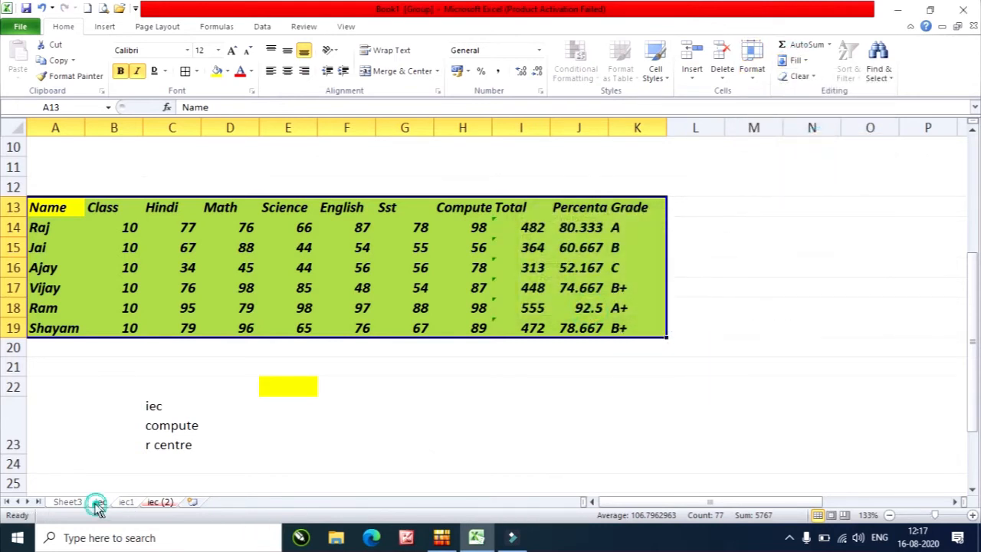
click(126, 502)
click(157, 502)
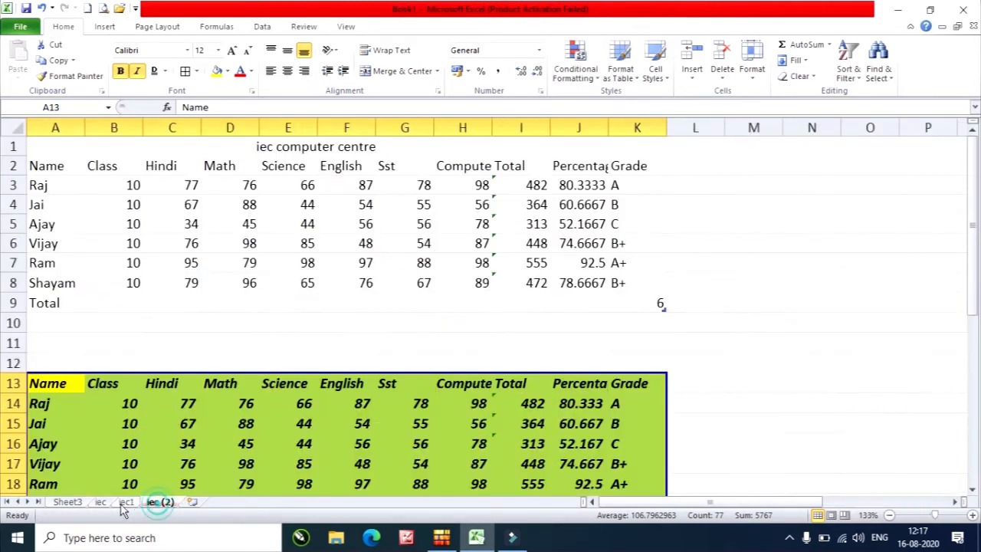
click(123, 502)
click(100, 502)
click(462, 414)
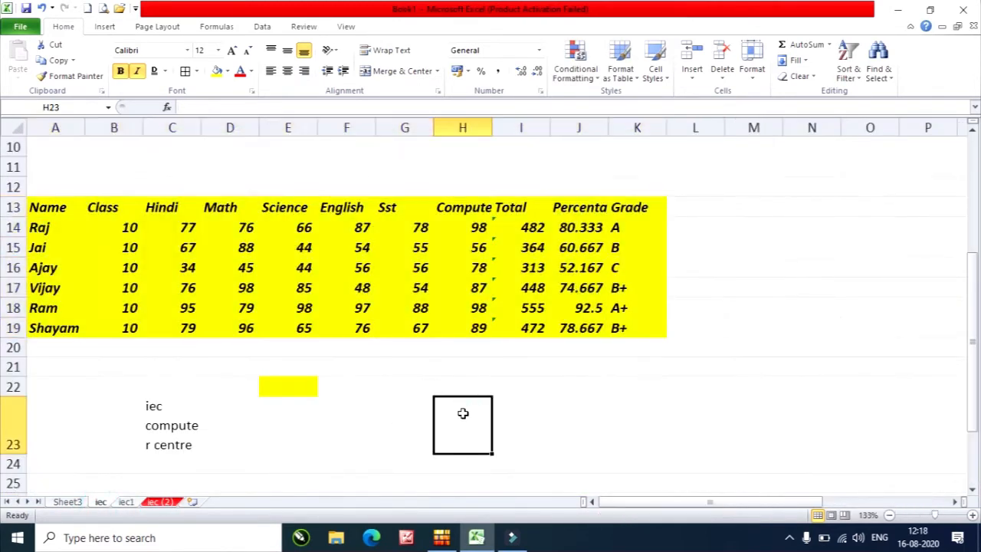
Enter "iec computer" in cell N15 and spread its words down the column with Fill Justify
click(805, 59)
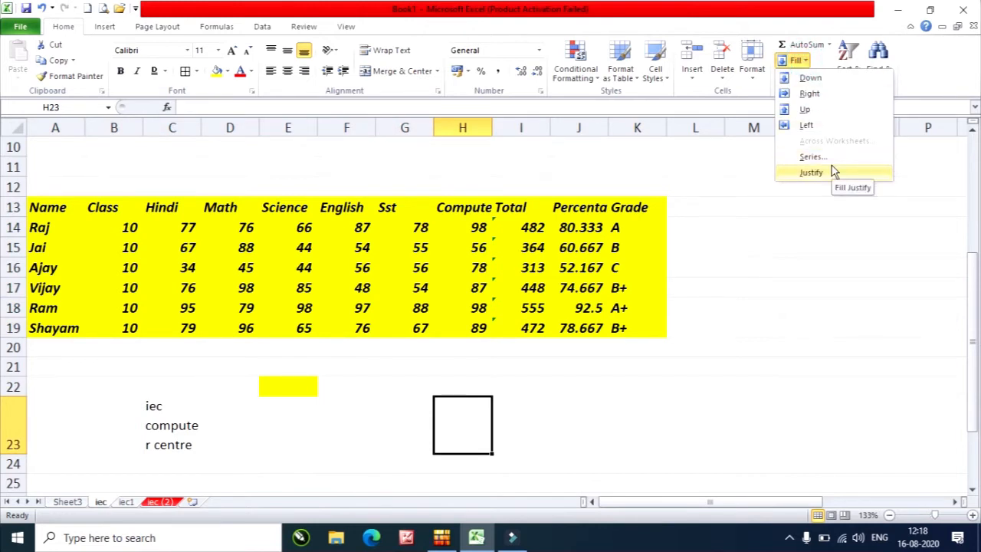
click(805, 245)
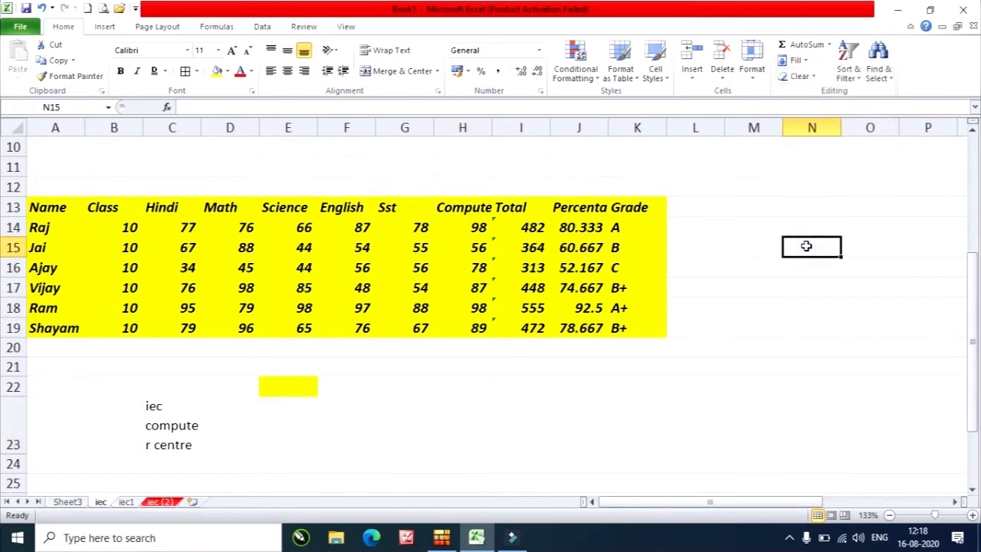
text(iec computer)
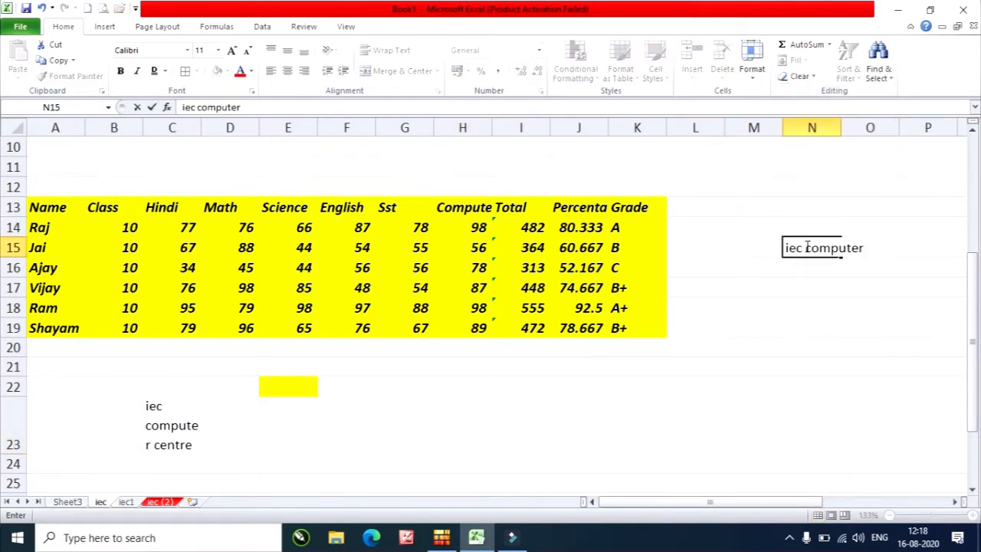
key(Return)
click(810, 247)
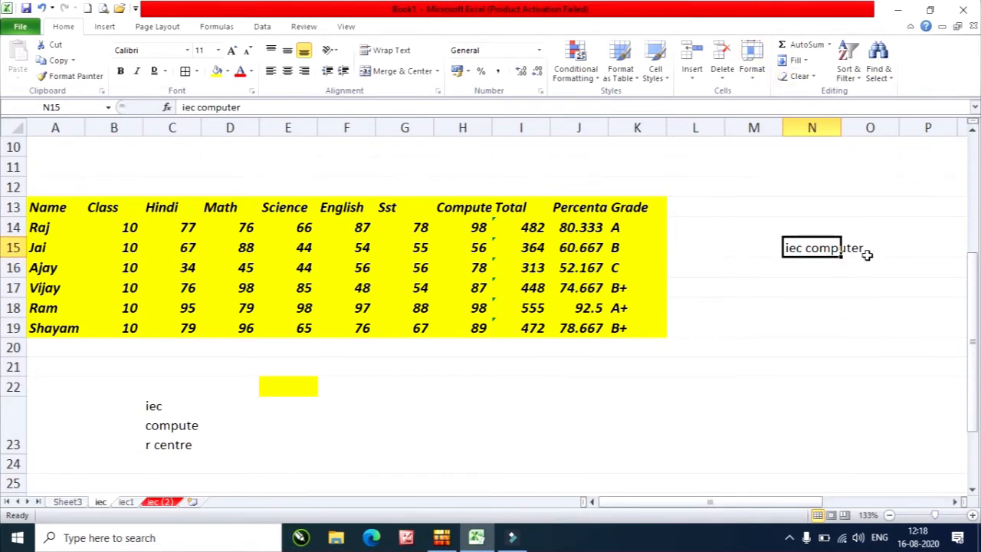
click(796, 60)
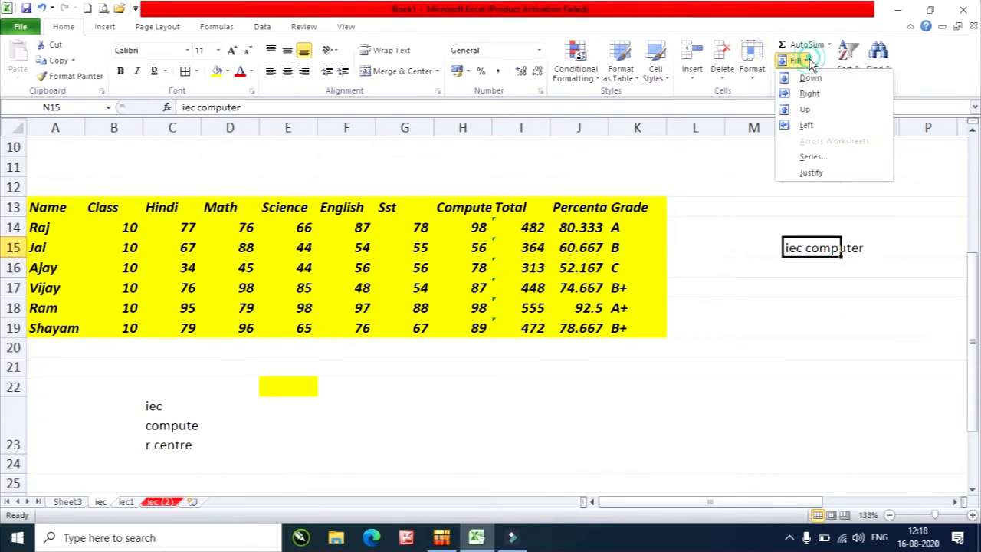
click(839, 175)
click(465, 305)
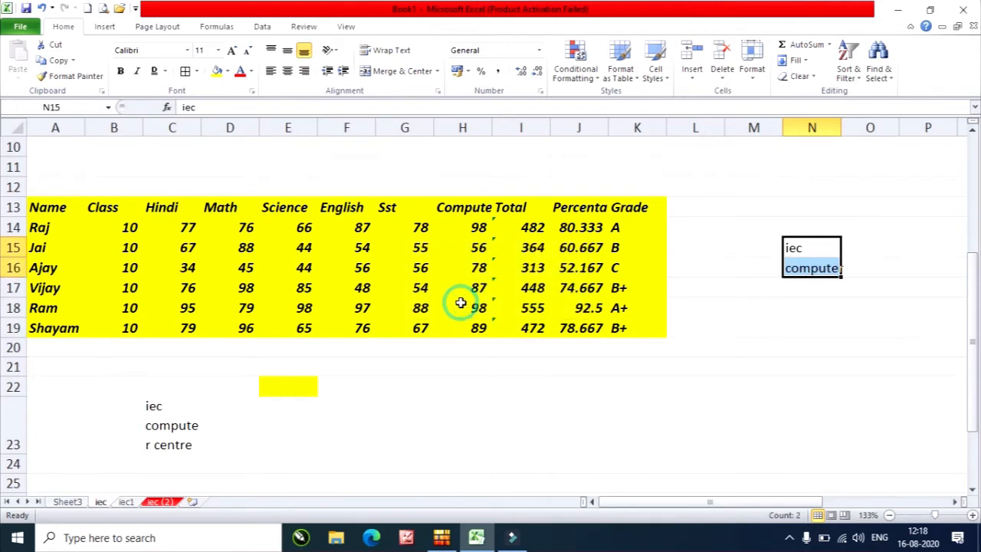
click(828, 325)
drag(805, 248, 819, 281)
click(822, 253)
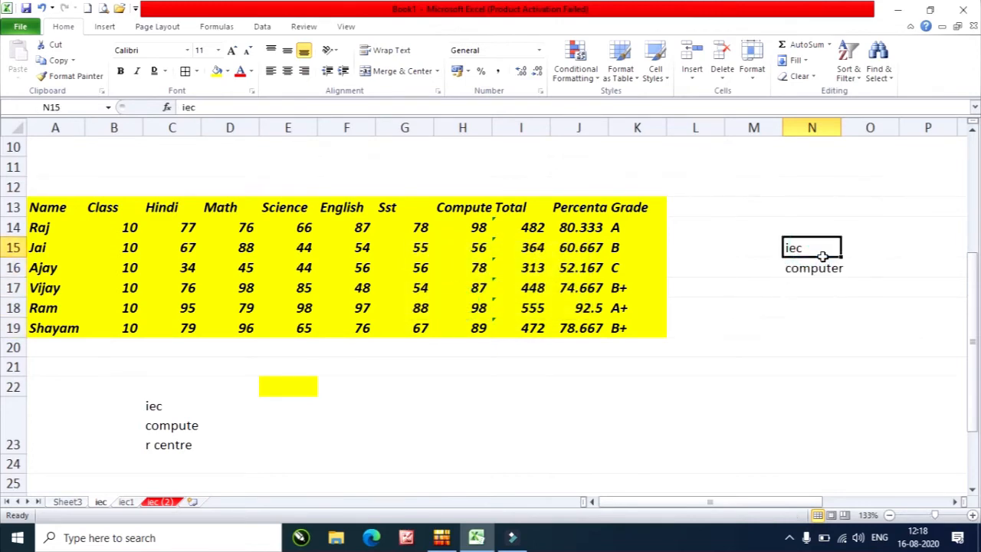
Undo the justify fill and the text entered in N15
key(ctrl+z)
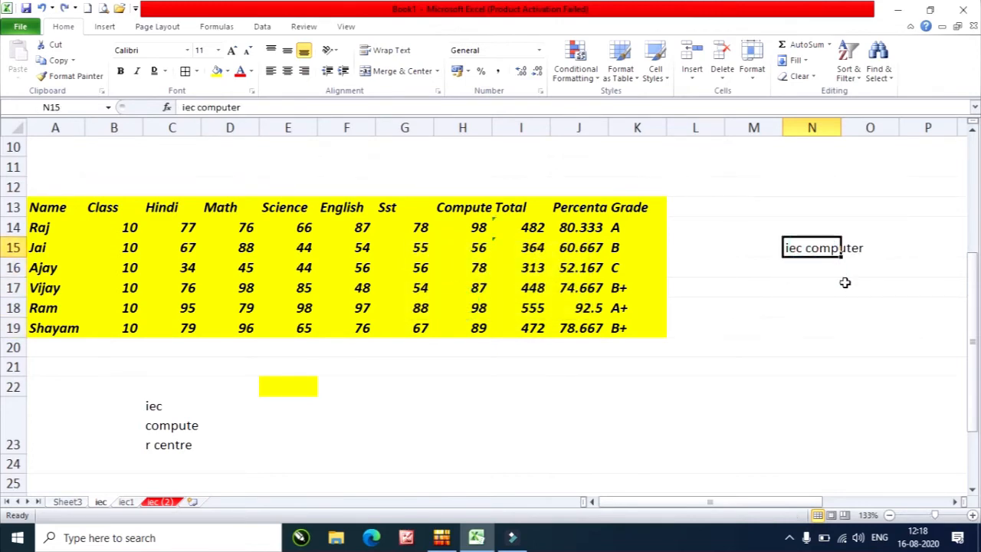
key(ctrl+z)
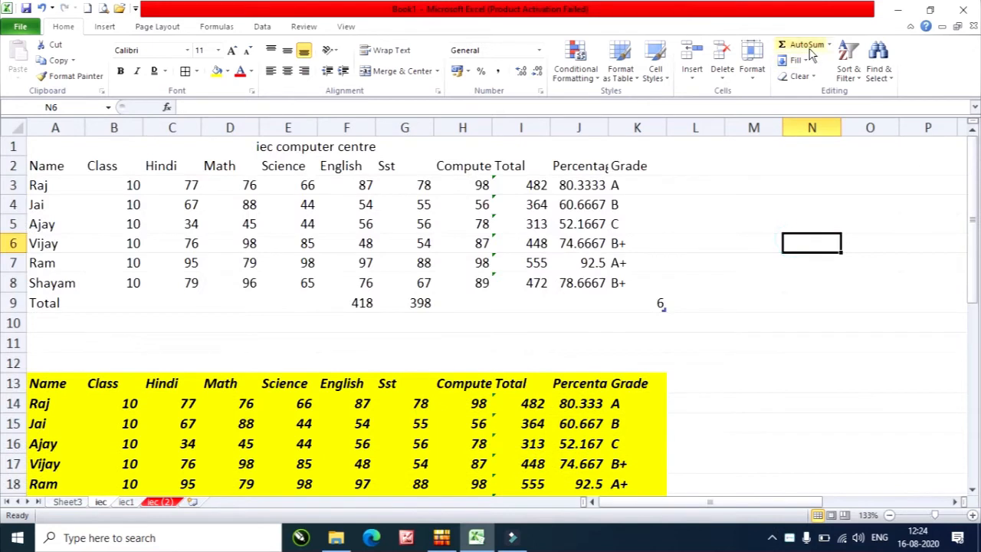
Enter 1 in cell M6 as the starting value for a series
click(796, 60)
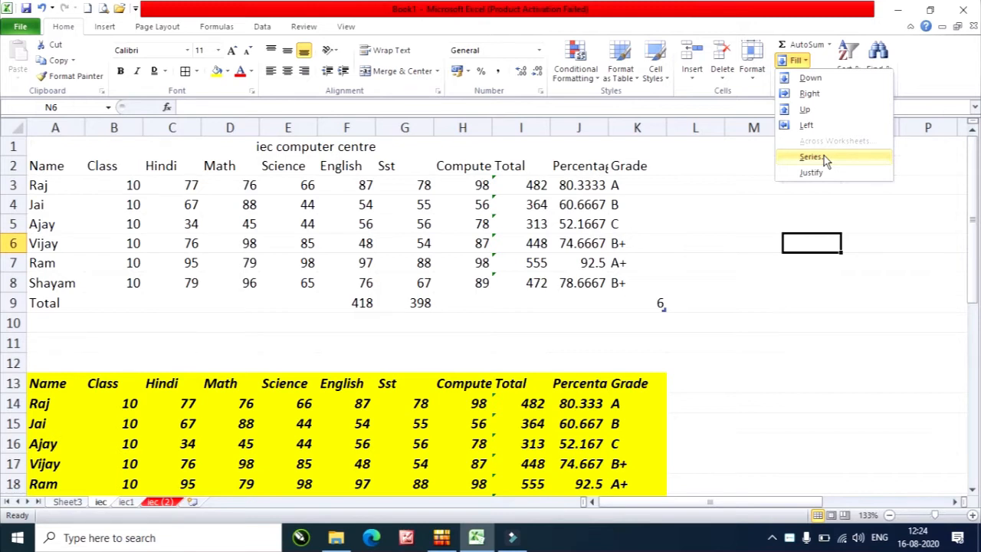
click(766, 252)
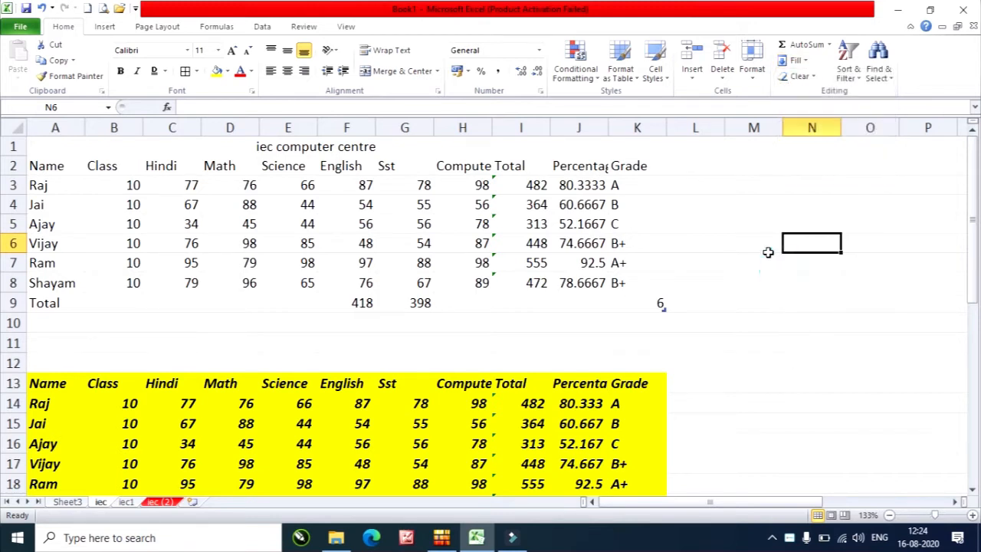
click(764, 249)
text(1)
key(Return)
Set up a linear column series fill for M6:M20 with step value 1 and stop value 10
drag(756, 243, 754, 439)
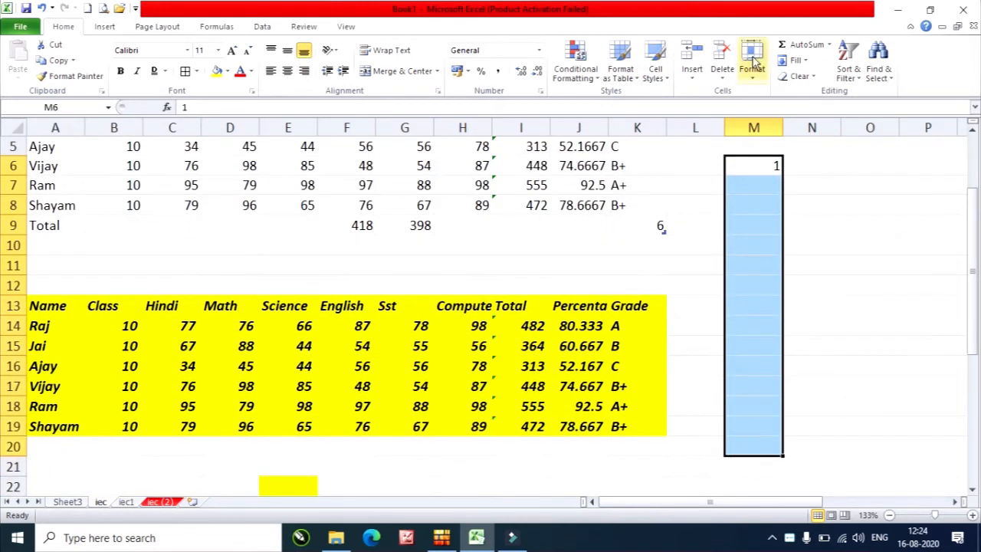
click(796, 60)
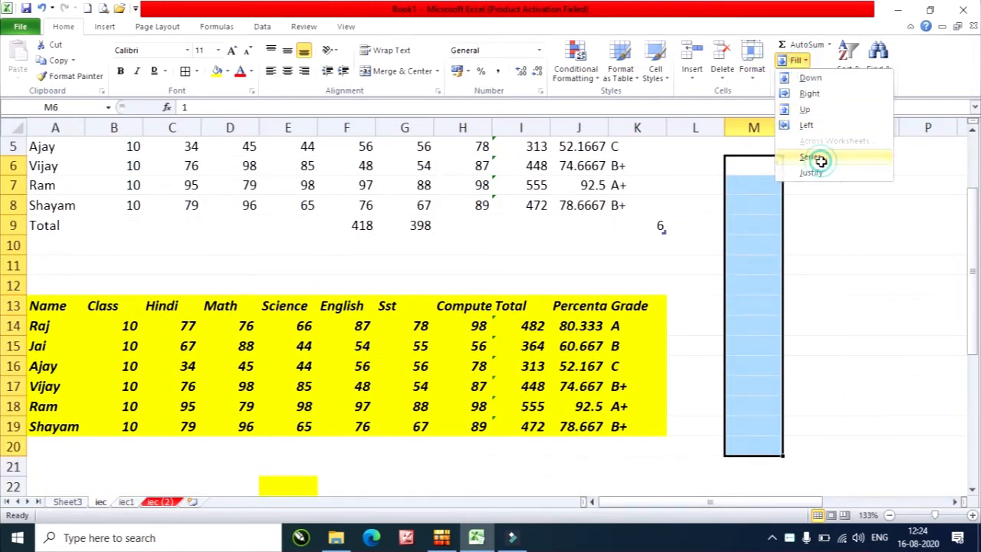
click(814, 157)
drag(438, 141, 291, 145)
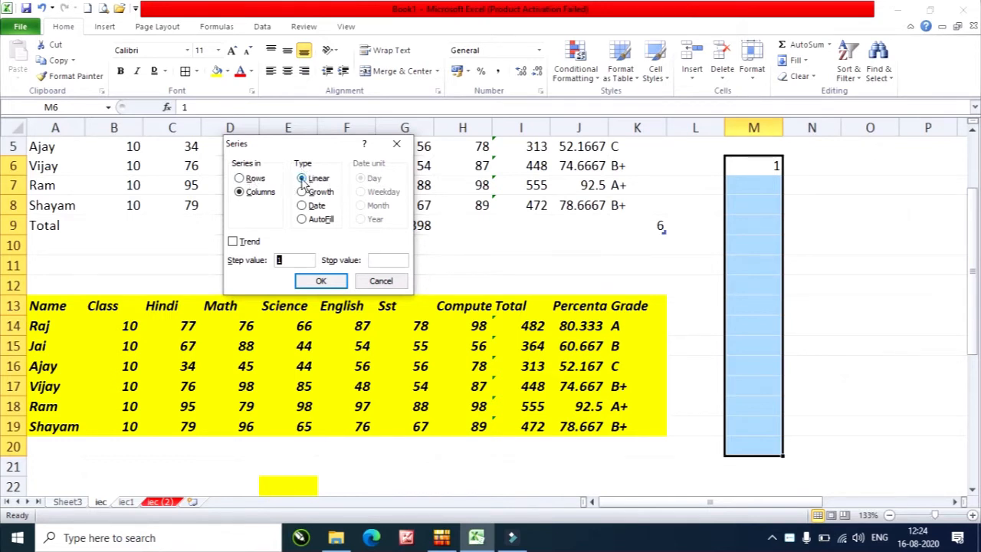
click(291, 260)
double_click(290, 261)
text(1)
click(382, 258)
text(10)
Try the Growth series type with step value 2, look at the Date and AutoFill types, and return to Linear
click(318, 192)
double_click(279, 260)
text(2)
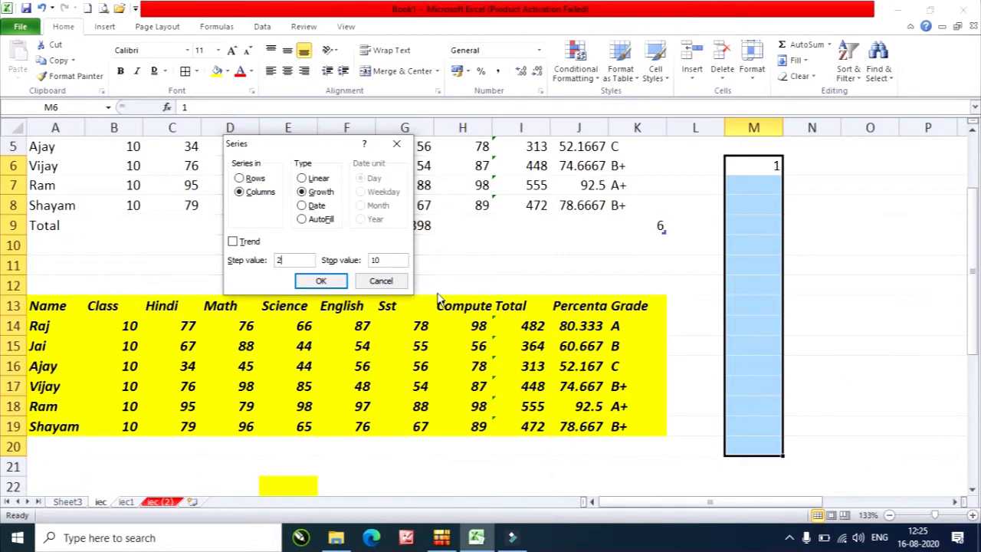
click(306, 181)
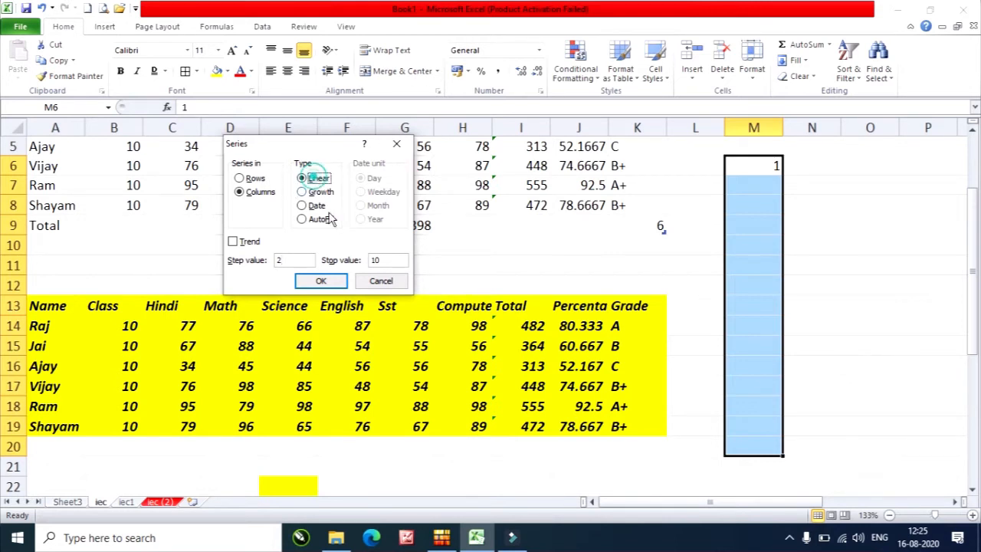
click(315, 206)
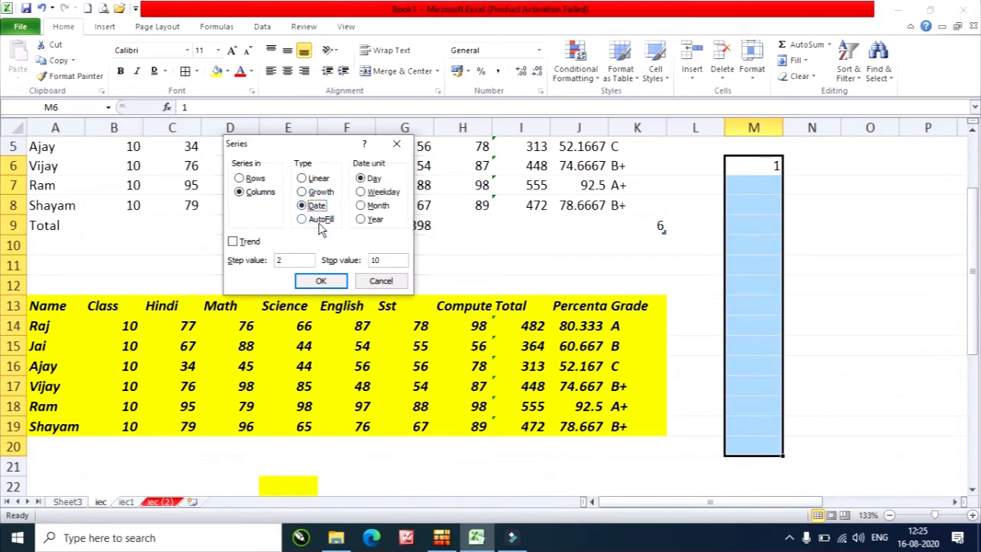
click(320, 222)
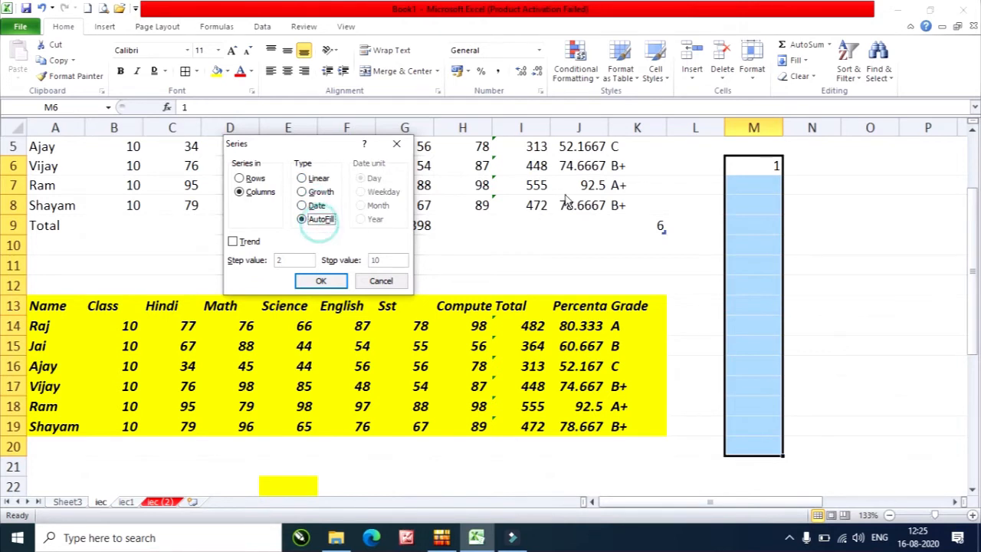
click(314, 179)
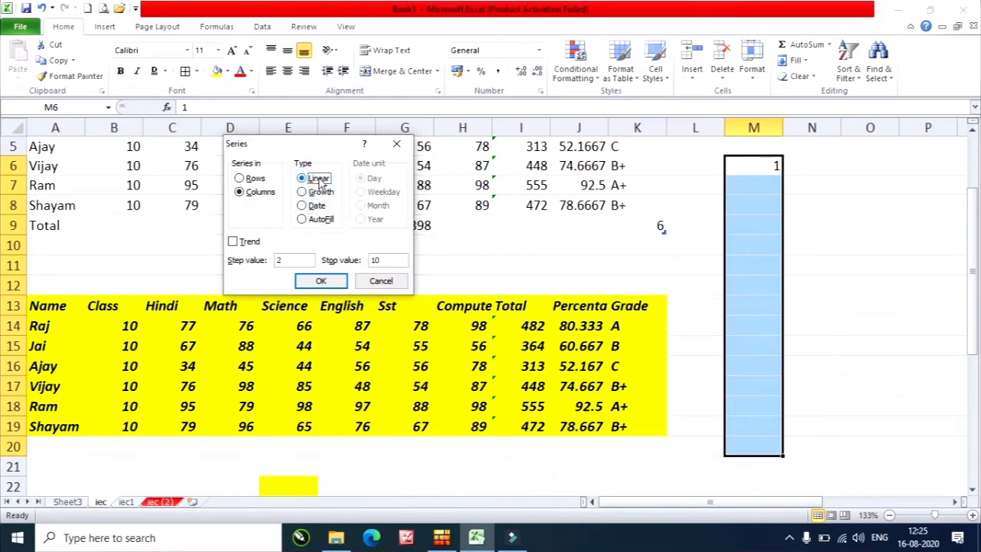
Set the step value to 1, fill the linear series down column M, and undo the fill
drag(293, 259, 270, 247)
text(1)
click(322, 281)
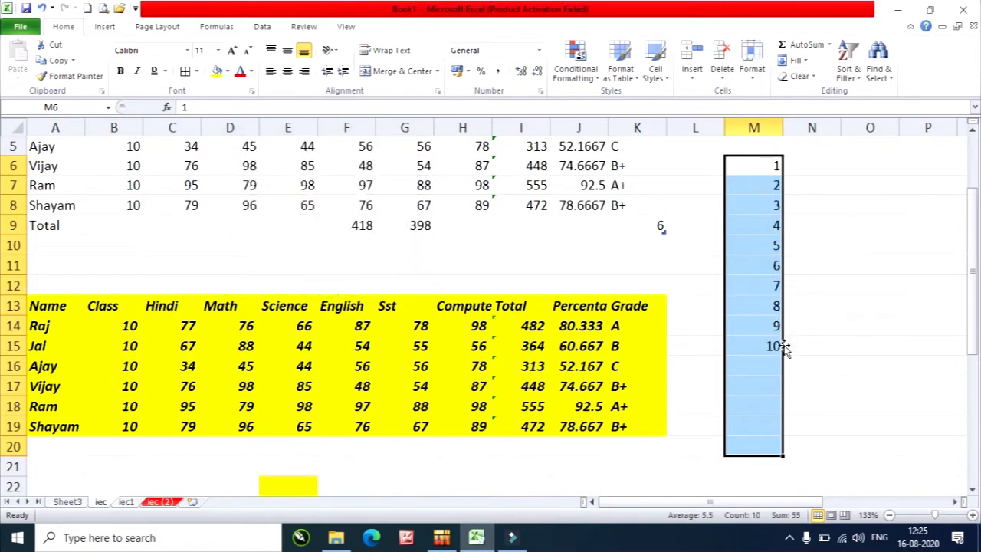
key(ctrl+z)
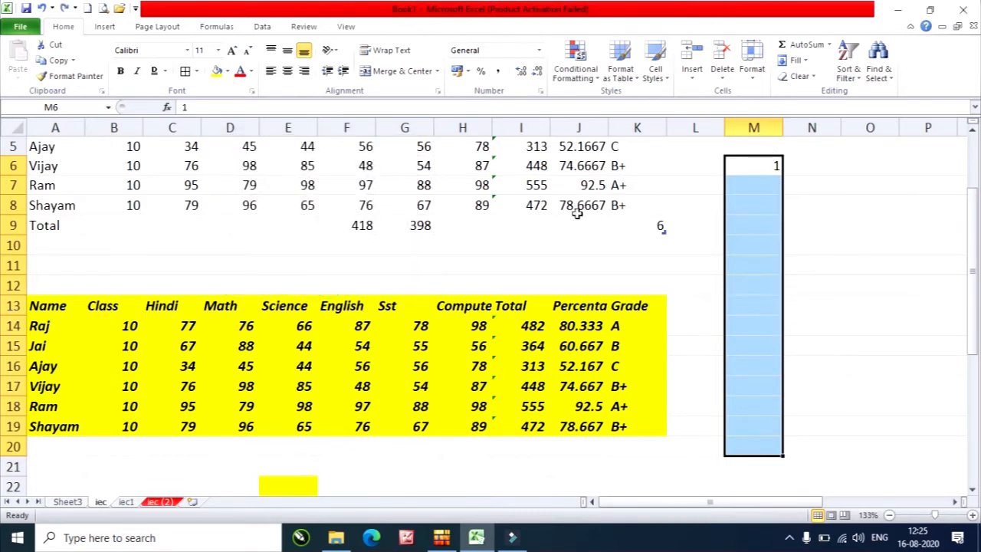
Fill M6:M20 with a growth series in columns, using step value 2 and stop value 1000
click(797, 61)
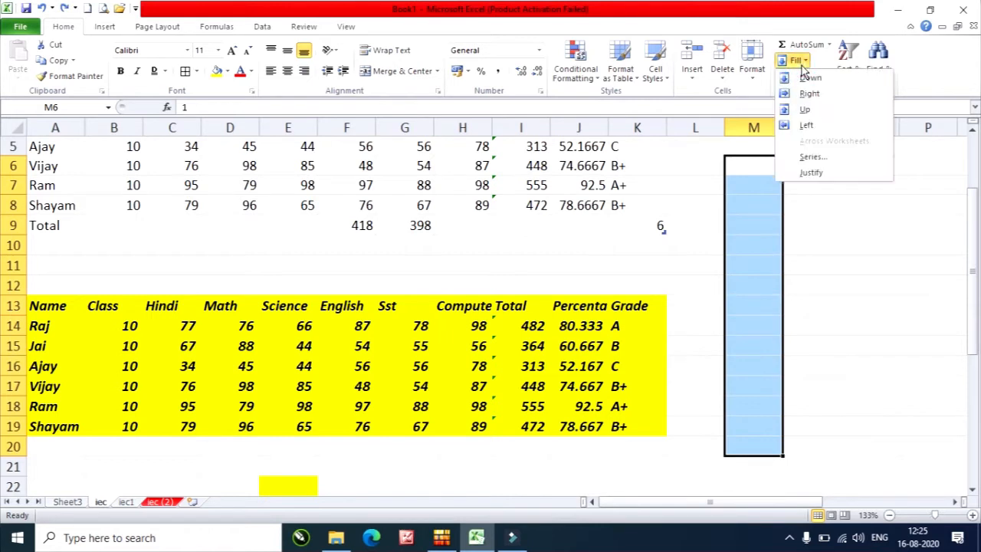
click(820, 153)
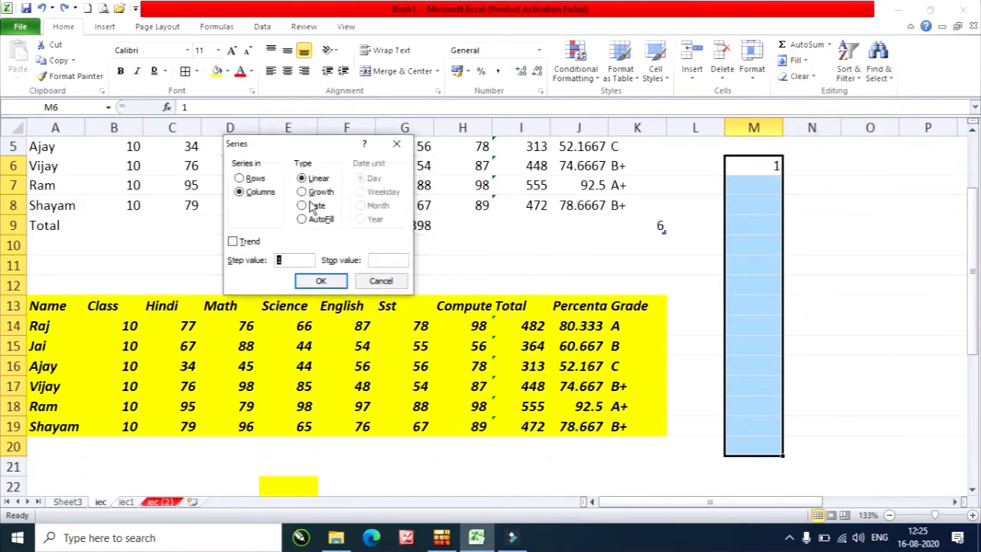
click(302, 192)
click(293, 261)
key(BackSpace)
text(2)
click(376, 260)
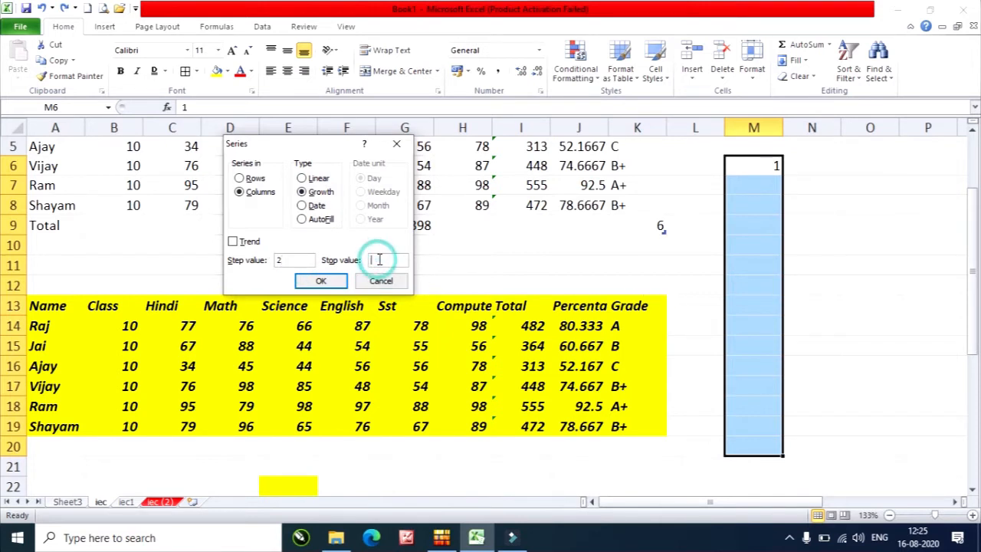
text(1000)
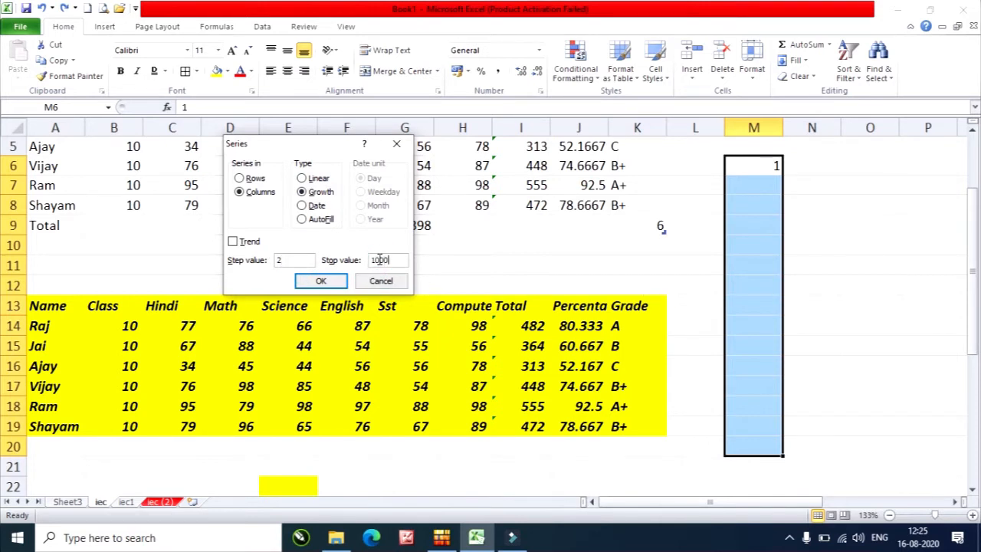
click(340, 281)
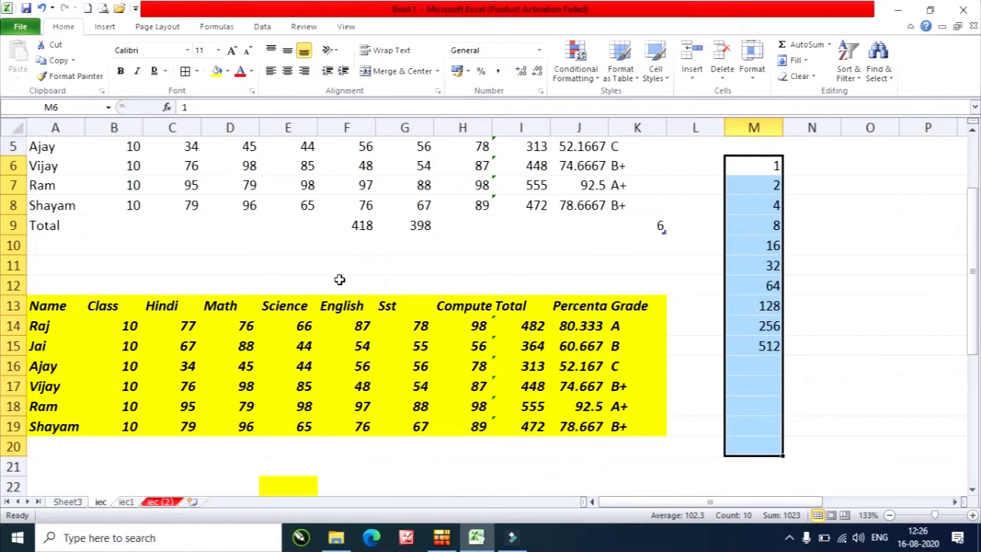
click(834, 207)
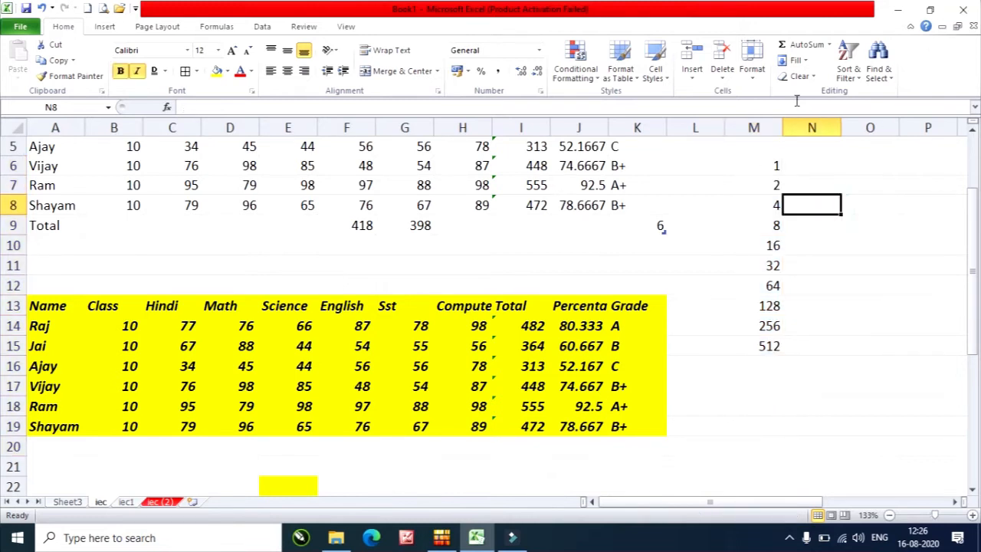
Apply Clear All to the yellow marks table in A13:K19 and undo the clearing
click(802, 77)
click(830, 125)
scroll(463, 266, up, 2)
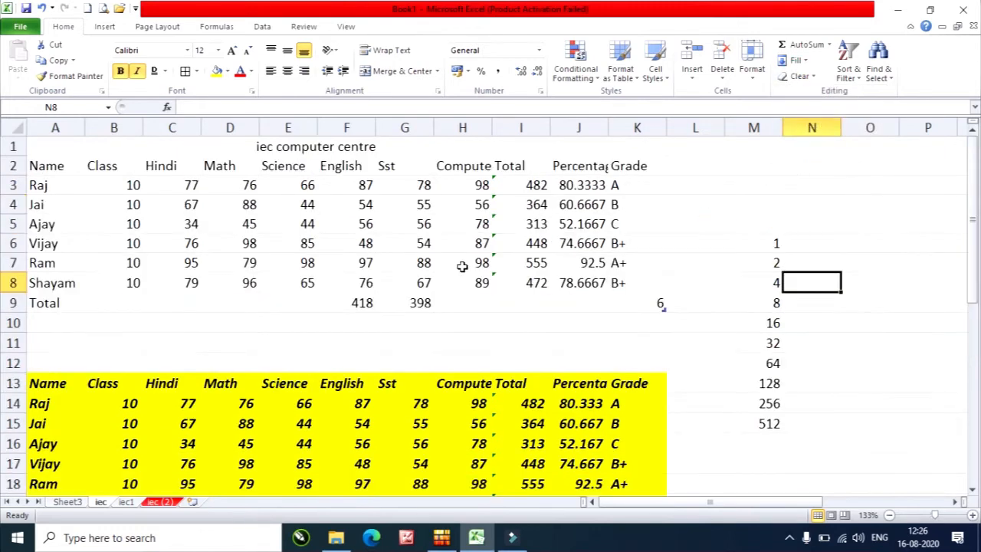
scroll(462, 266, down, 1)
drag(72, 325, 646, 454)
click(803, 77)
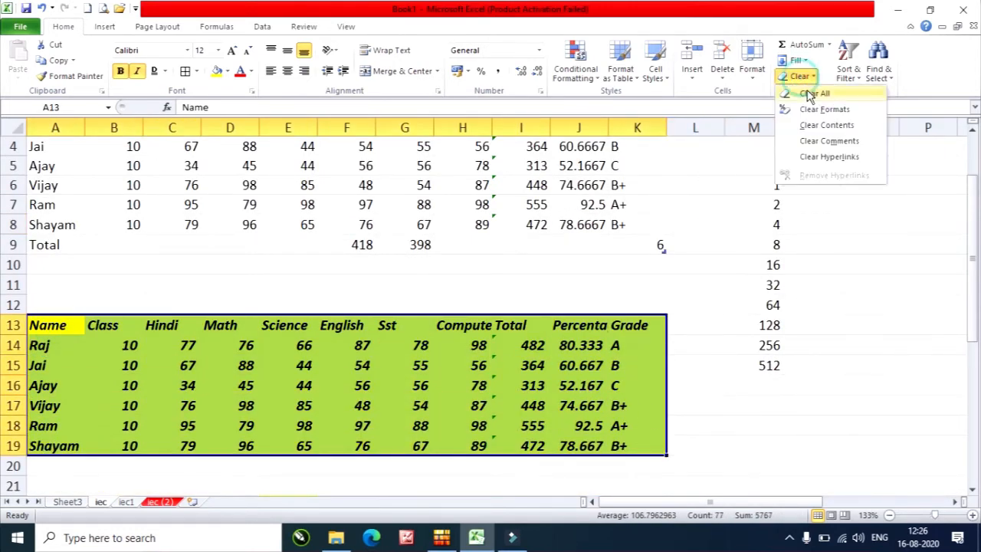
click(812, 93)
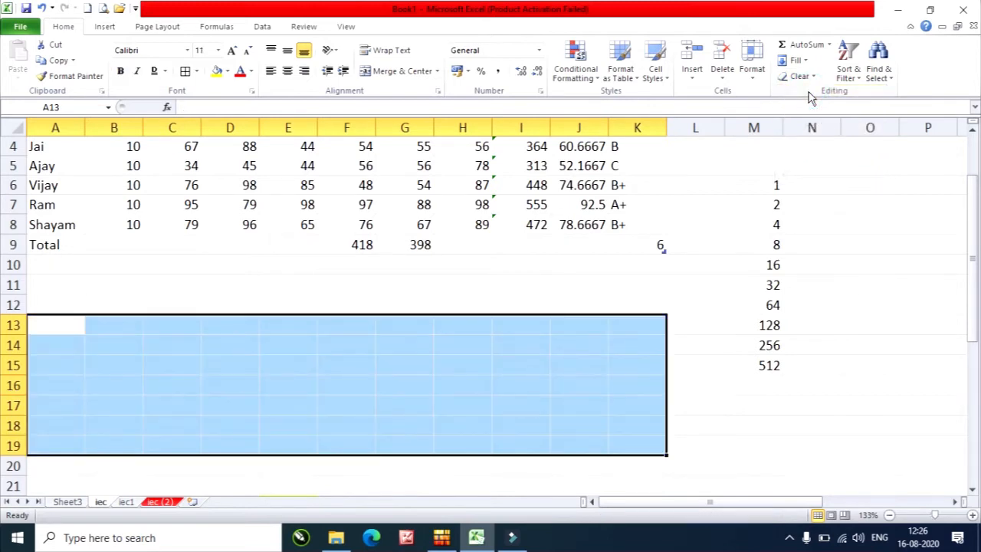
key(ctrl+z)
Try Clear Formats and Clear Contents in turn on the yellow table A13:K19, undoing each one
click(800, 76)
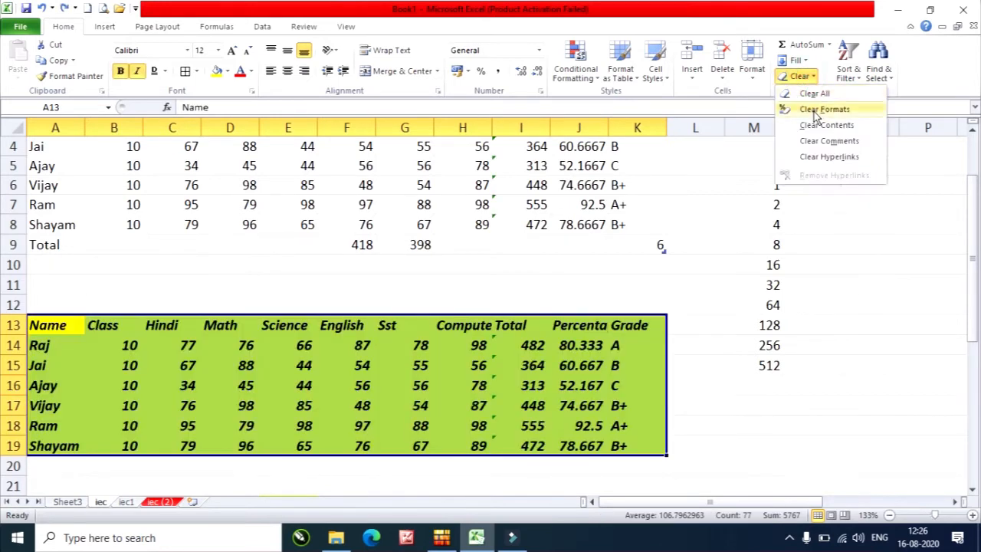
click(816, 109)
key(ctrl+z)
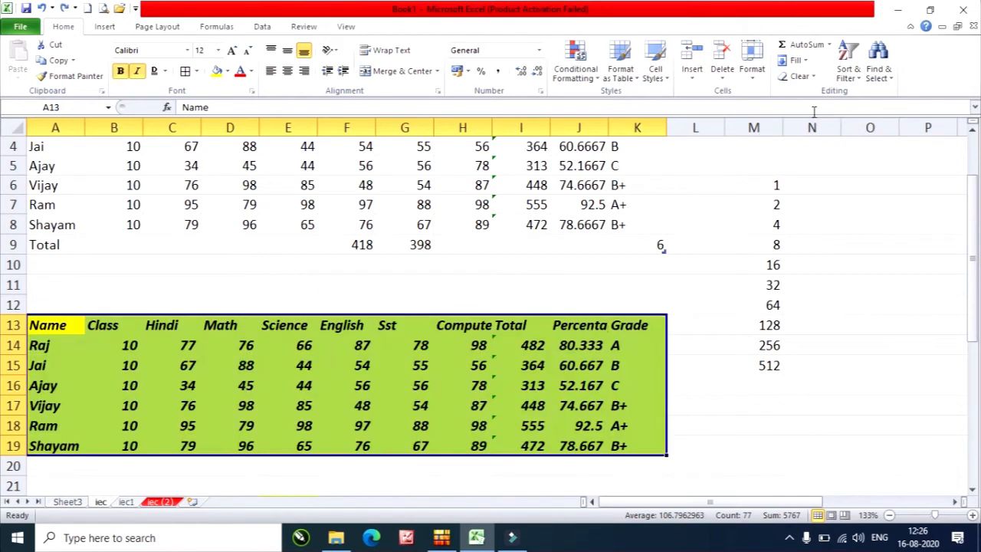
click(801, 76)
click(813, 126)
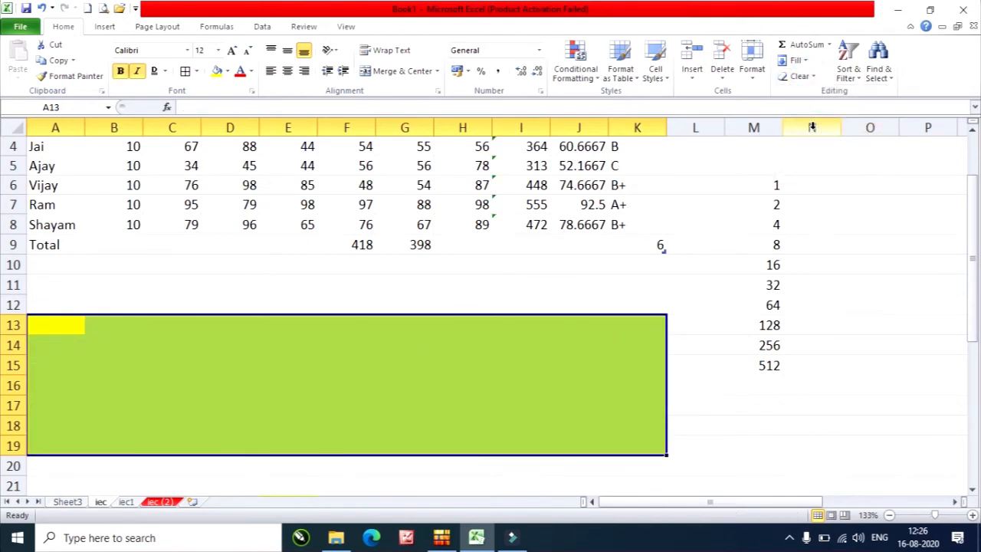
key(ctrl+z)
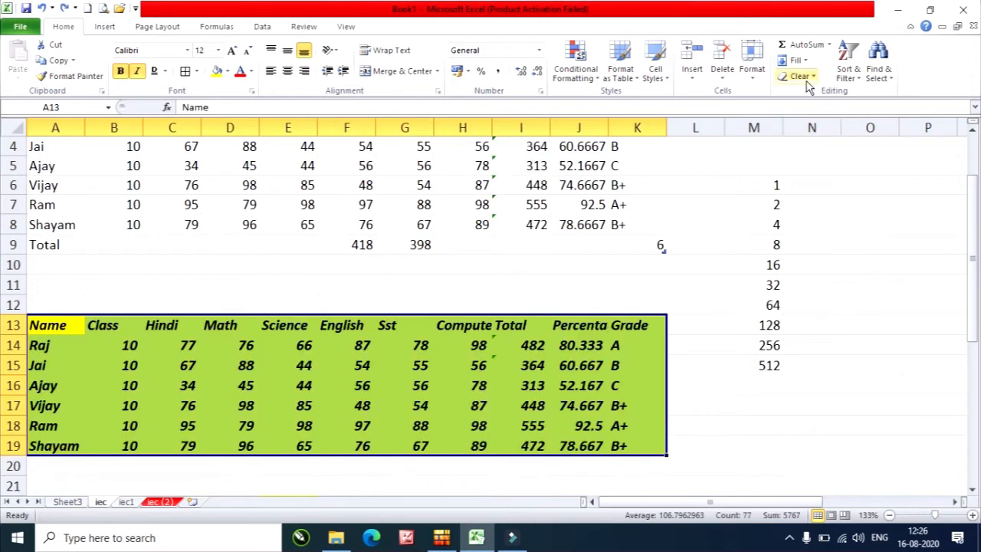
Examine the Clear Comments and Clear Hyperlinks options and the related comment commands on the ribbon
click(801, 76)
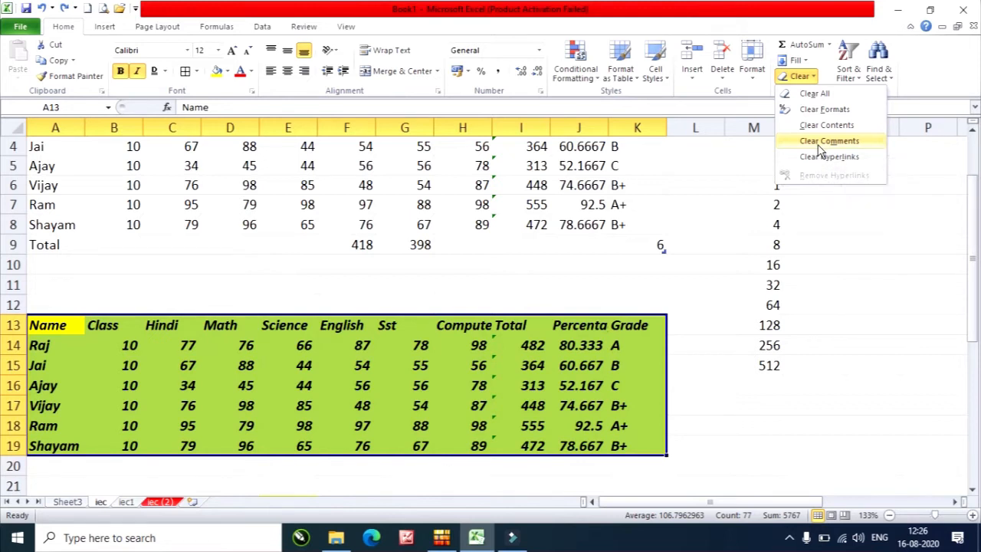
click(300, 27)
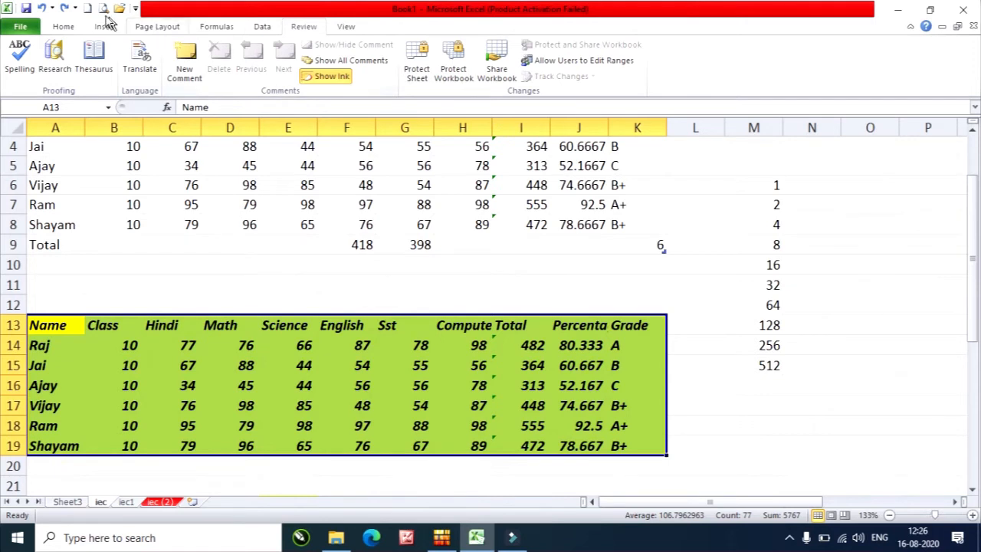
click(63, 26)
click(800, 76)
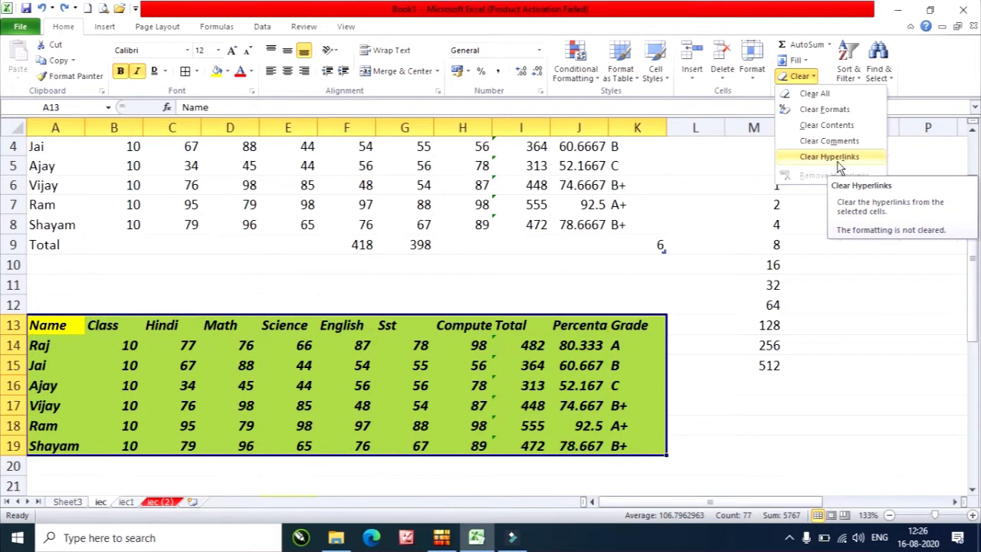
Clear the contents of the entire Total row, row 9
click(466, 284)
drag(284, 243, 652, 244)
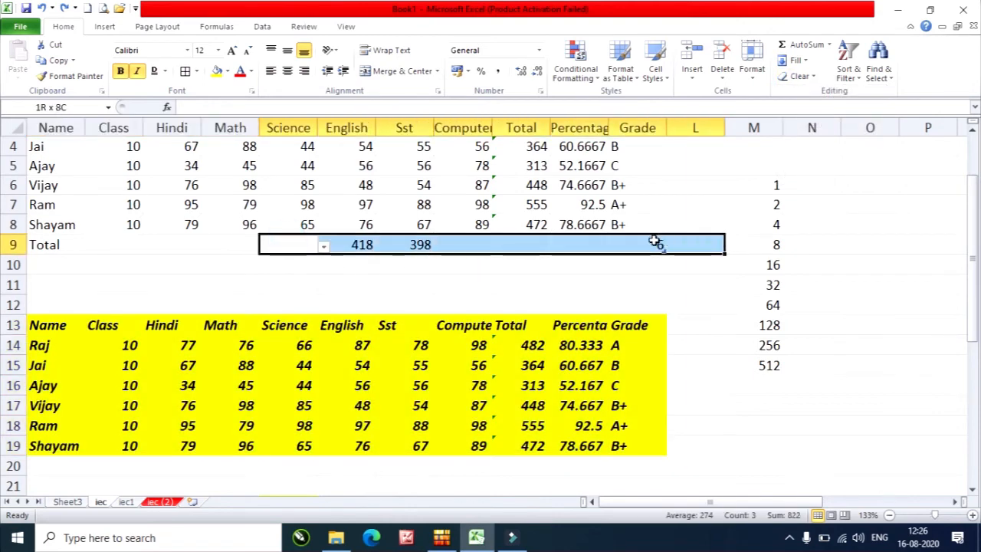
click(13, 243)
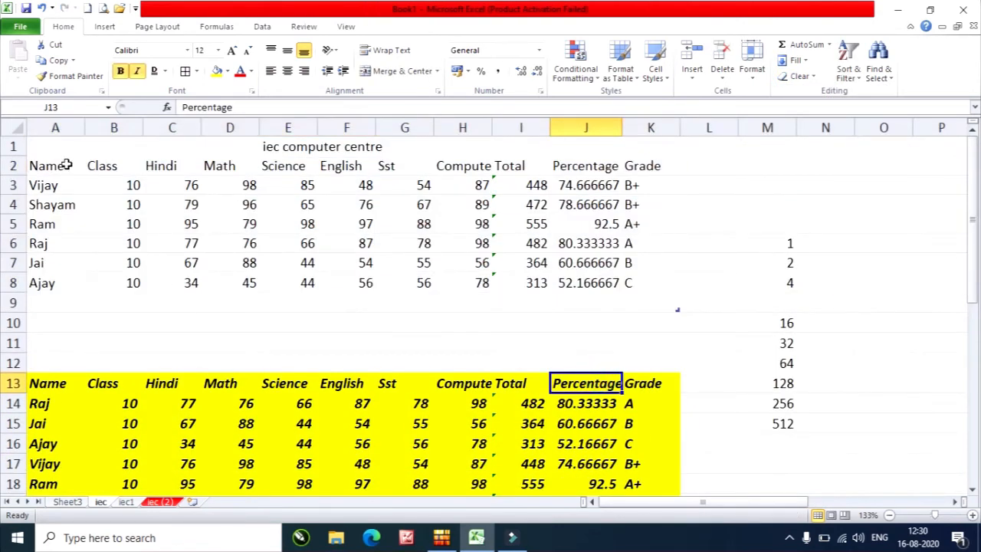
Sort the upper marks table A2:K8 by name from A to Z, and re-sort it from Z to A
drag(65, 164, 676, 283)
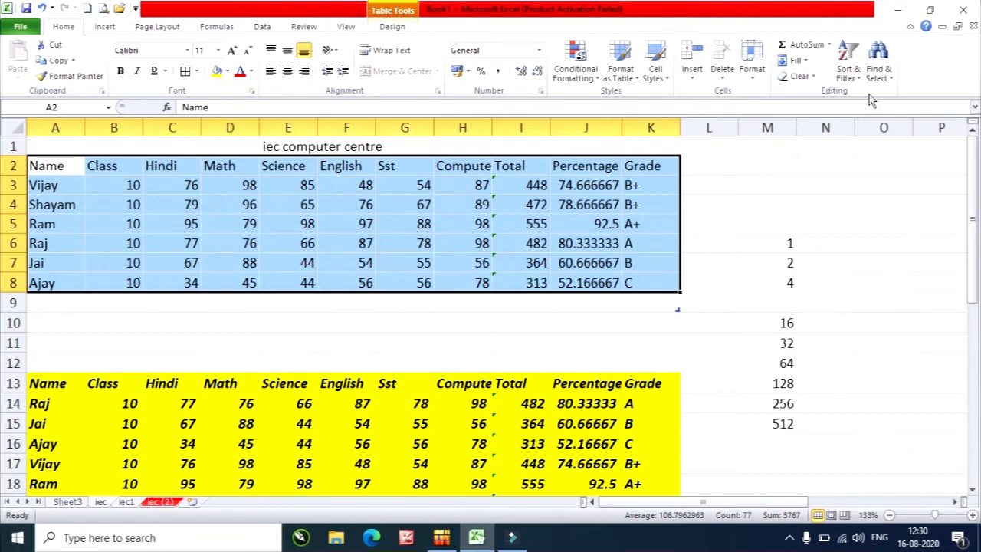
click(848, 70)
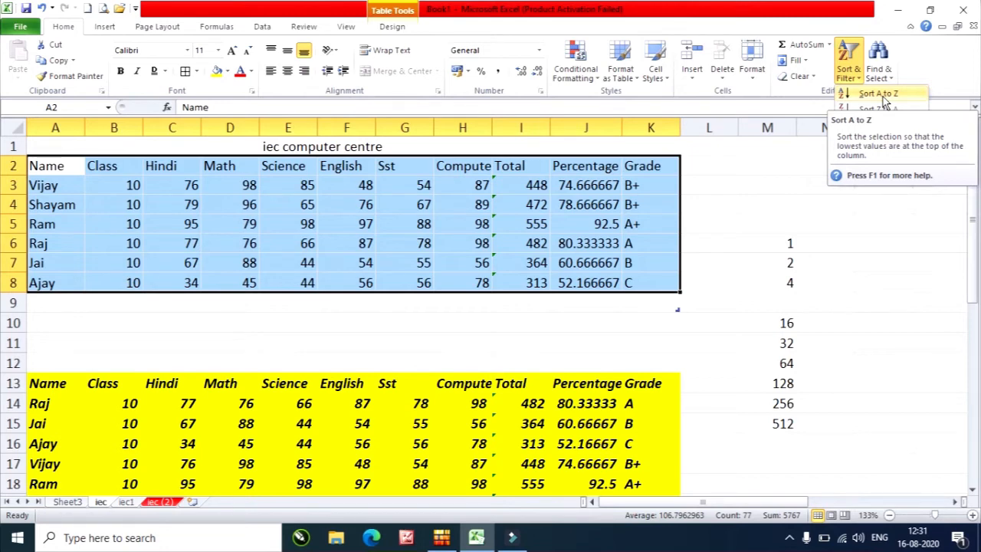
click(885, 98)
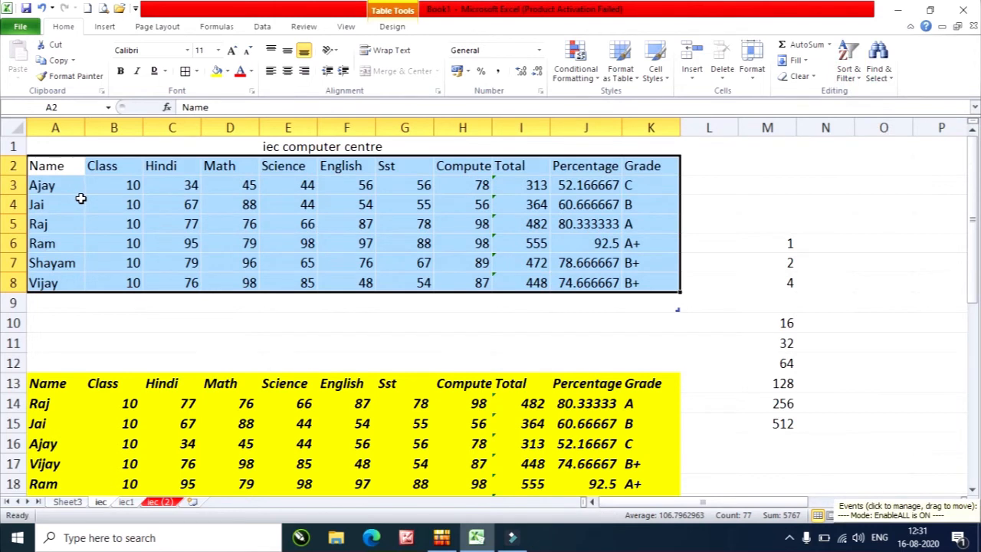
click(850, 71)
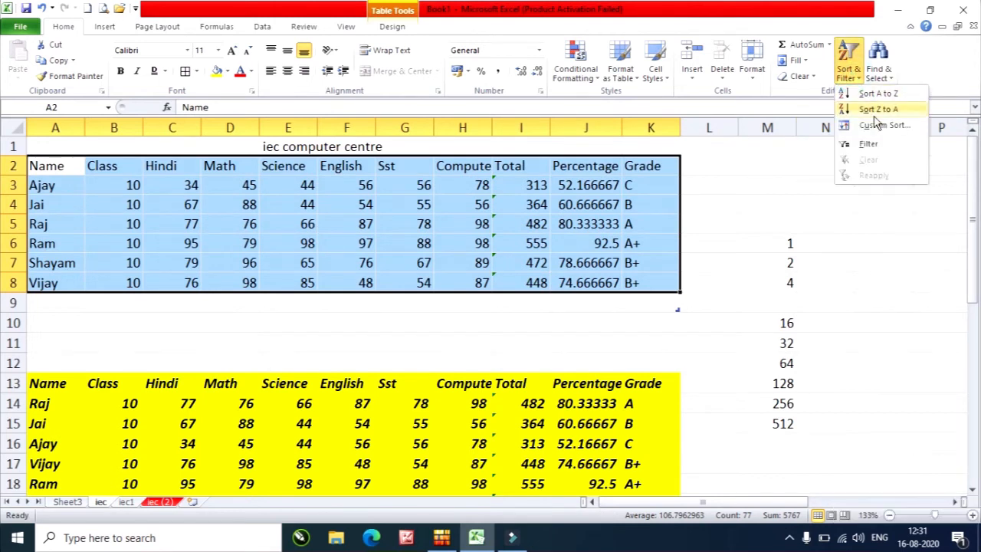
click(878, 109)
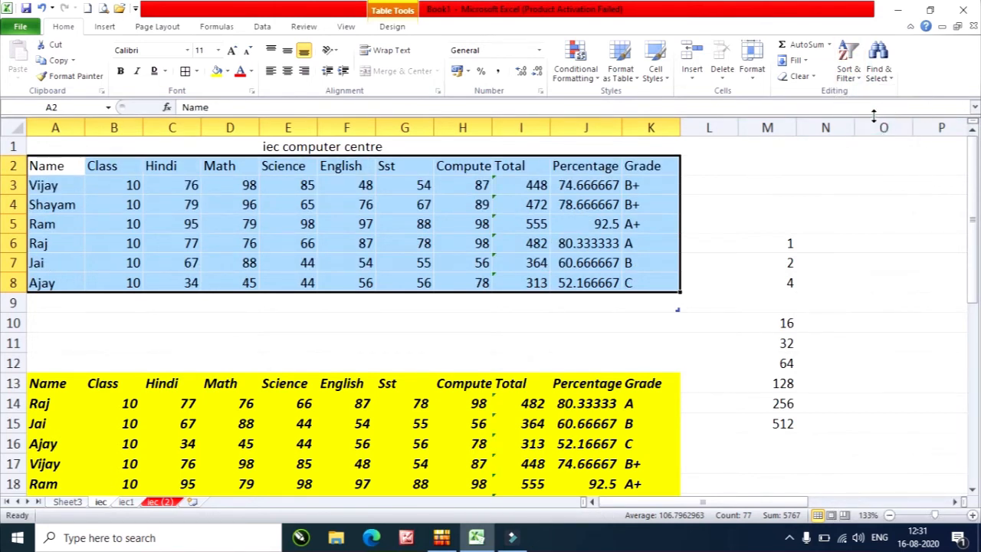
Apply a custom sort to the marks table by the Hindi column's values, ordered Smallest to Largest
click(857, 80)
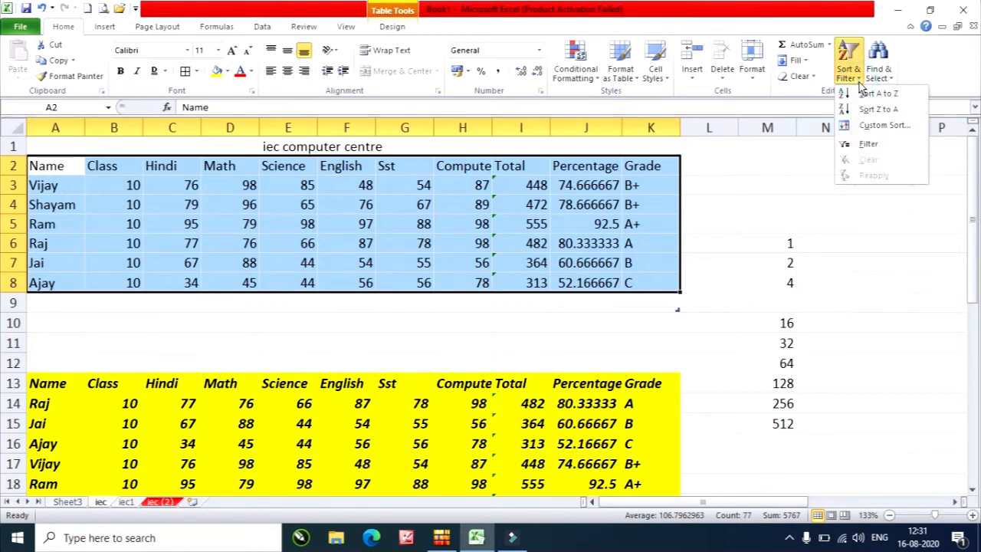
click(878, 126)
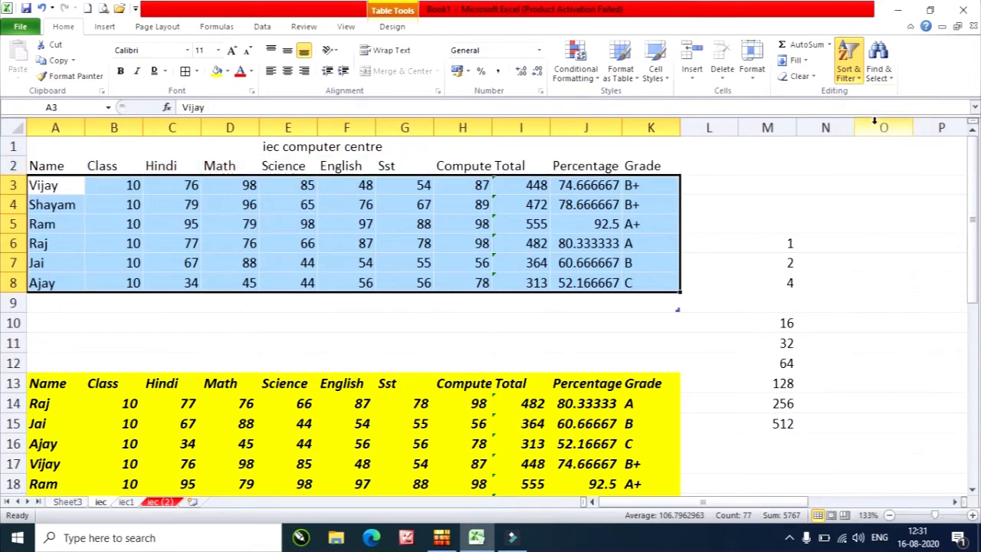
drag(331, 134, 502, 257)
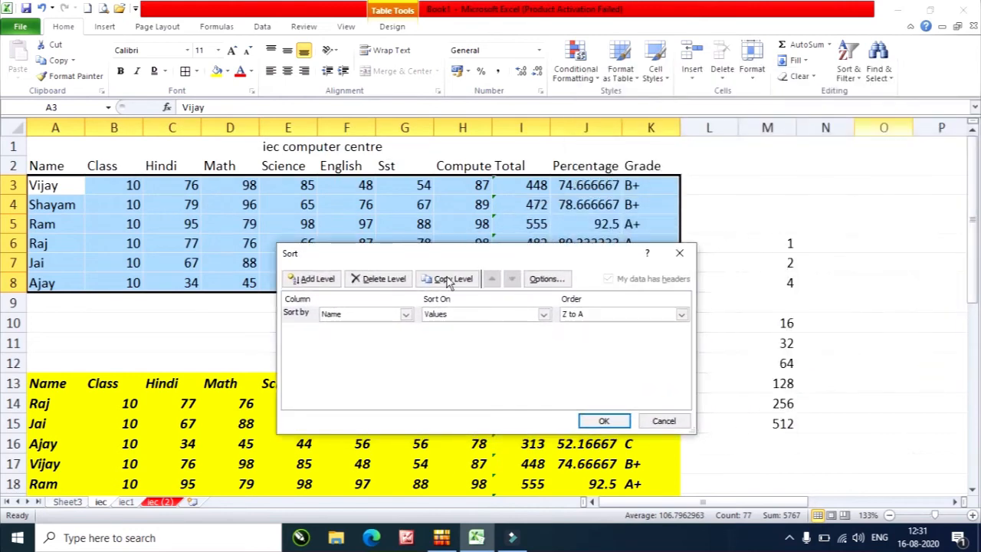
click(404, 315)
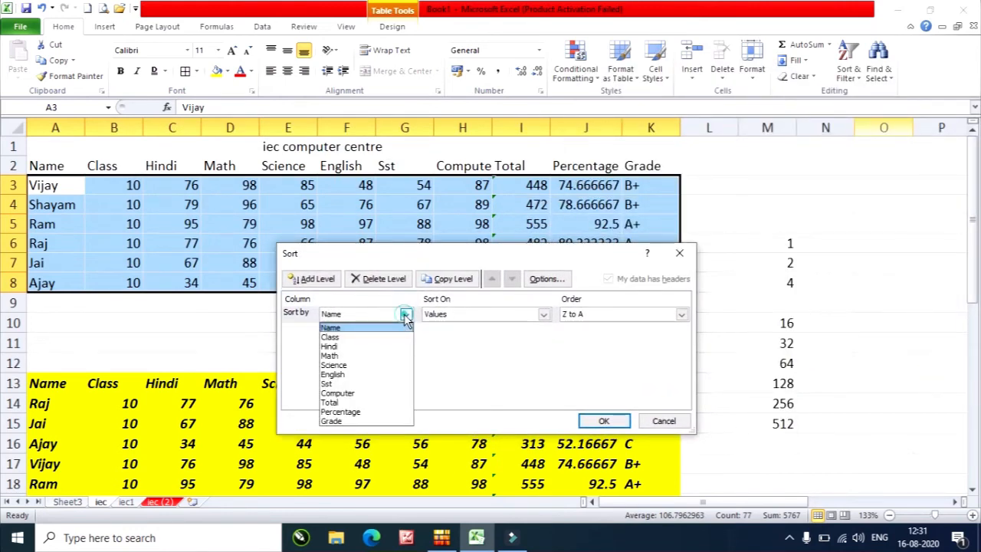
click(369, 347)
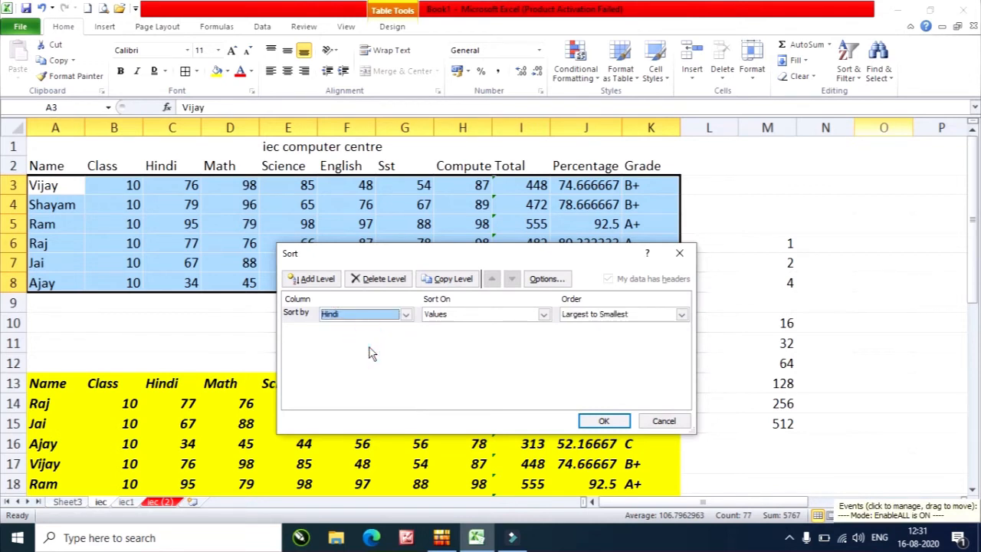
click(633, 315)
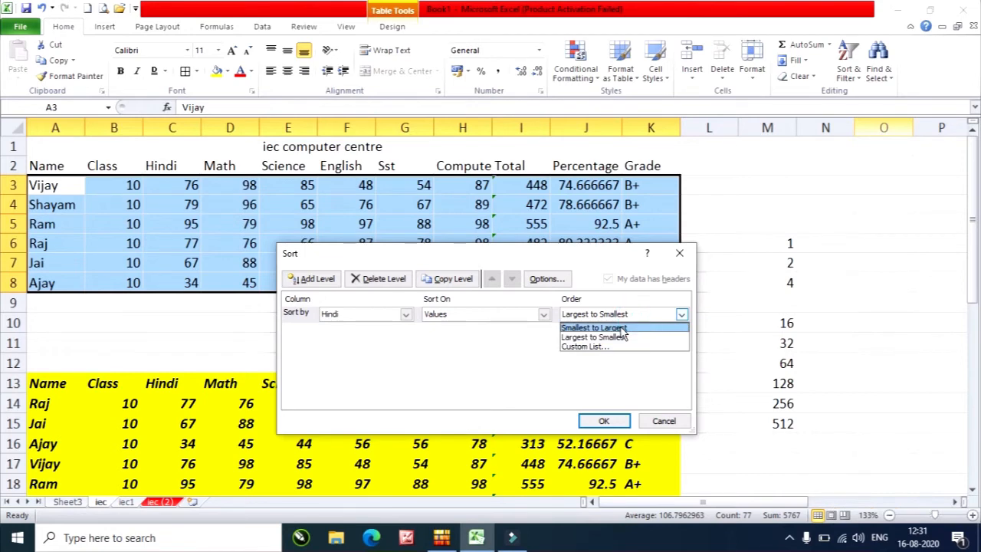
click(620, 327)
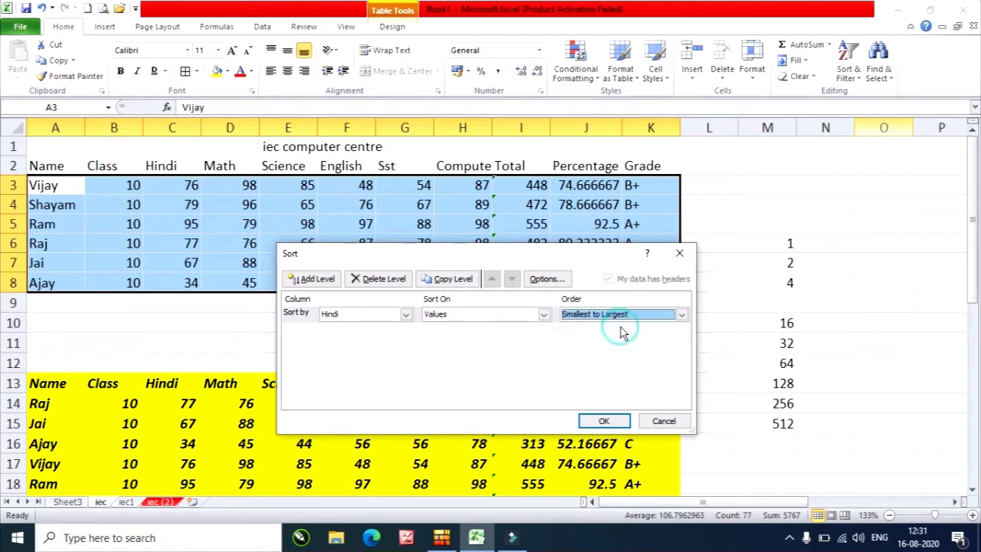
click(604, 421)
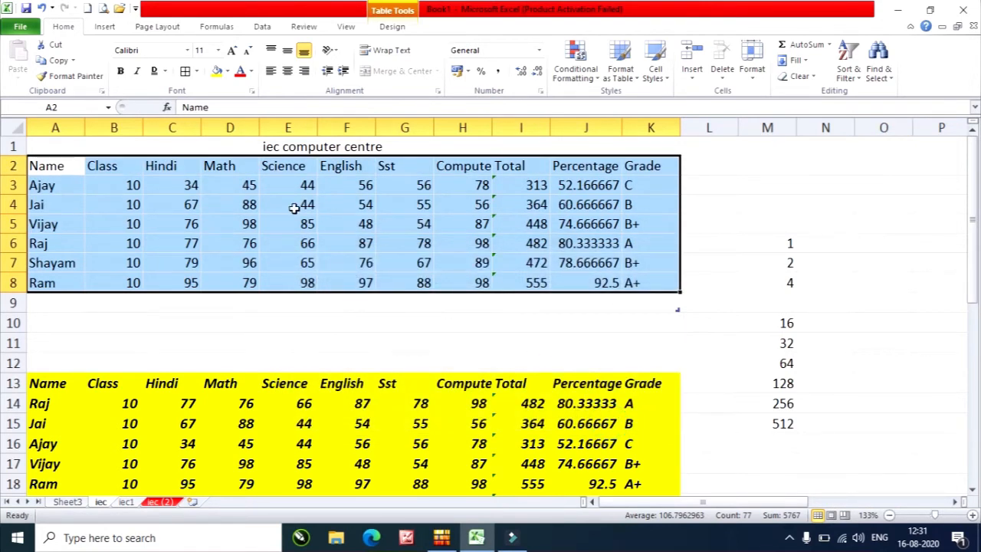
Check the order of the Hindi marks in C3:C8 and the student rows that belong to them
drag(184, 181, 180, 281)
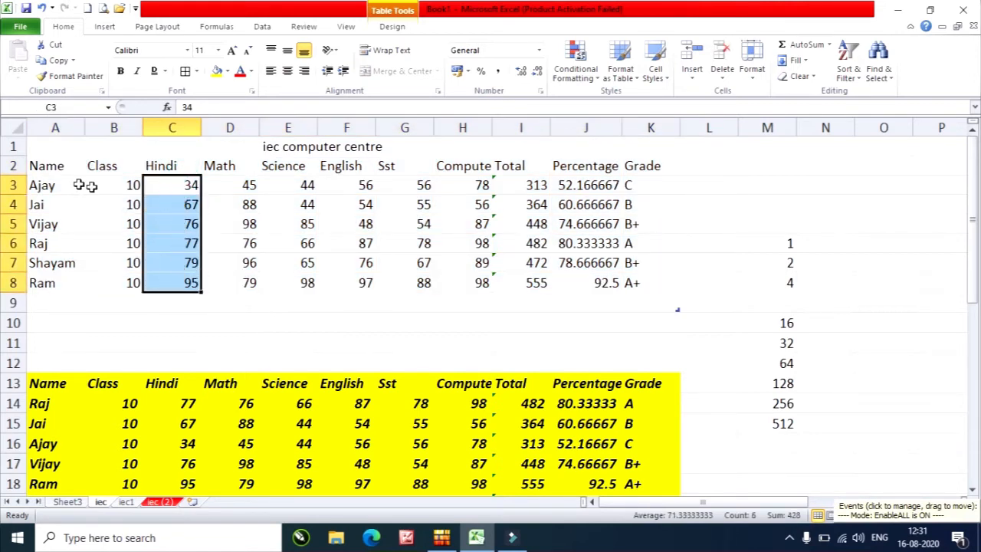
click(48, 185)
click(13, 204)
click(13, 224)
click(13, 243)
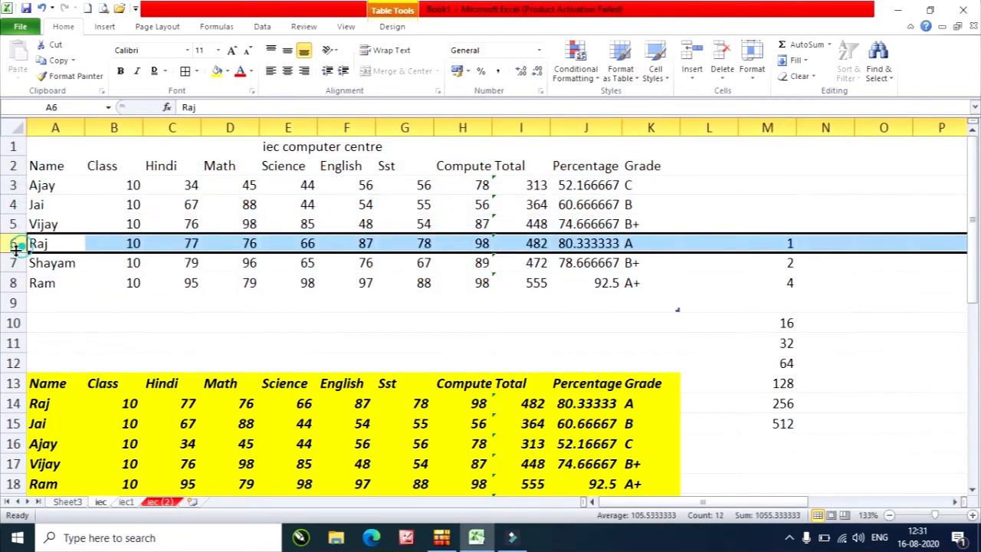
click(13, 283)
drag(58, 165, 636, 274)
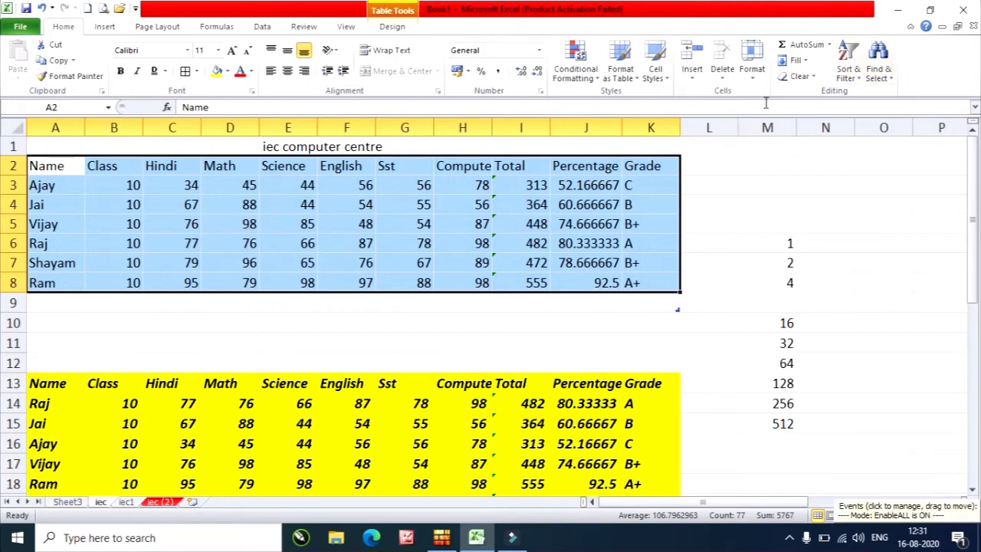
Create duplicate Hindi marks by setting C4 to 34, C7 to 76 and C8 to 76
click(232, 243)
click(188, 186)
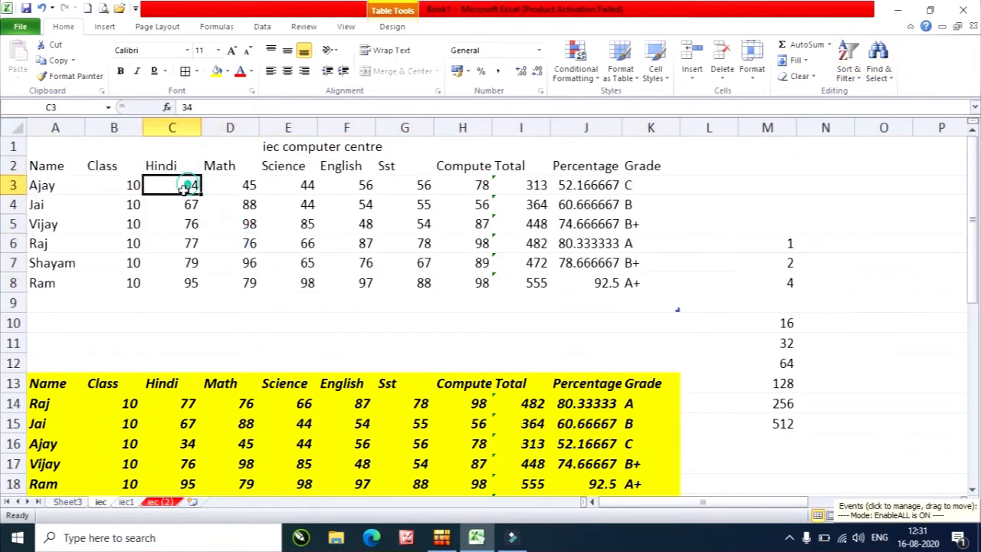
click(182, 203)
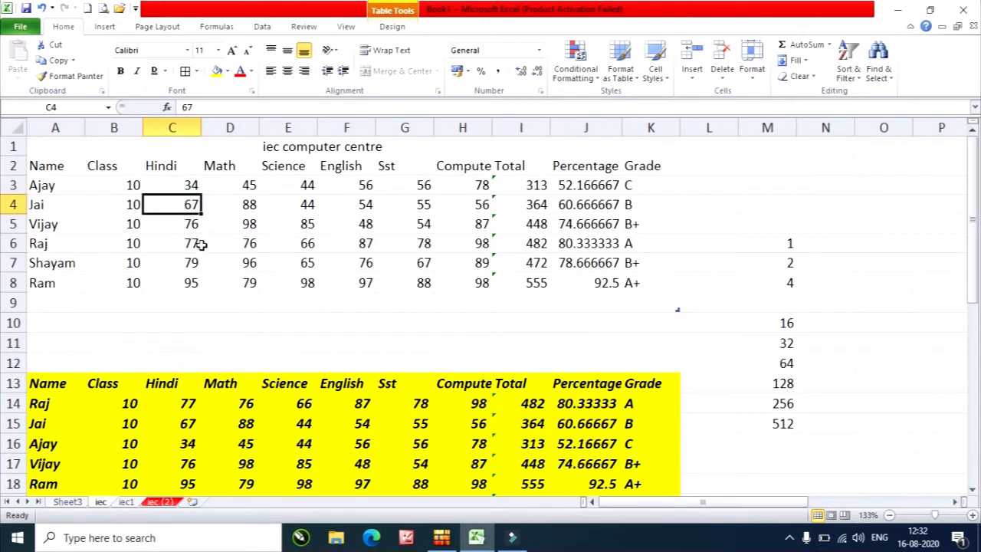
text(34)
click(175, 263)
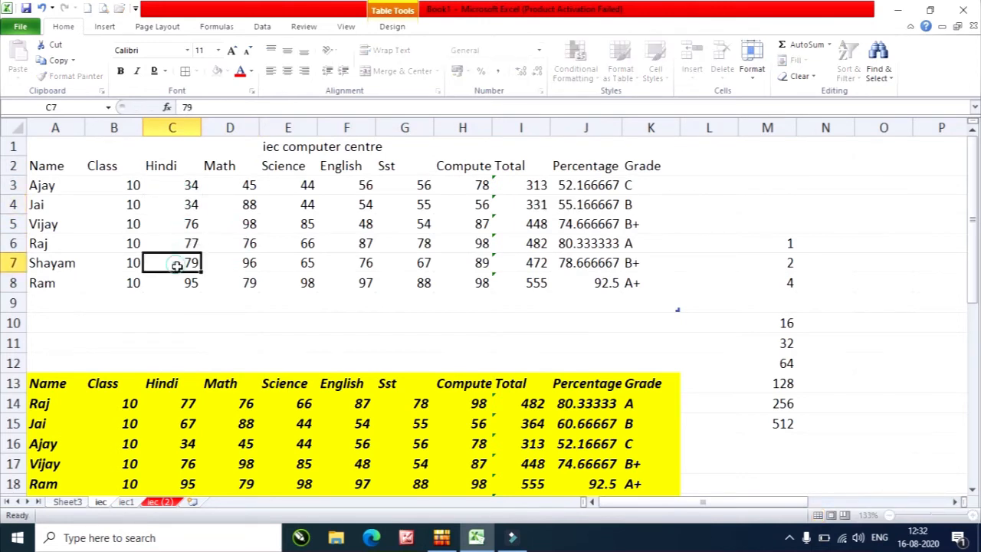
text(76)
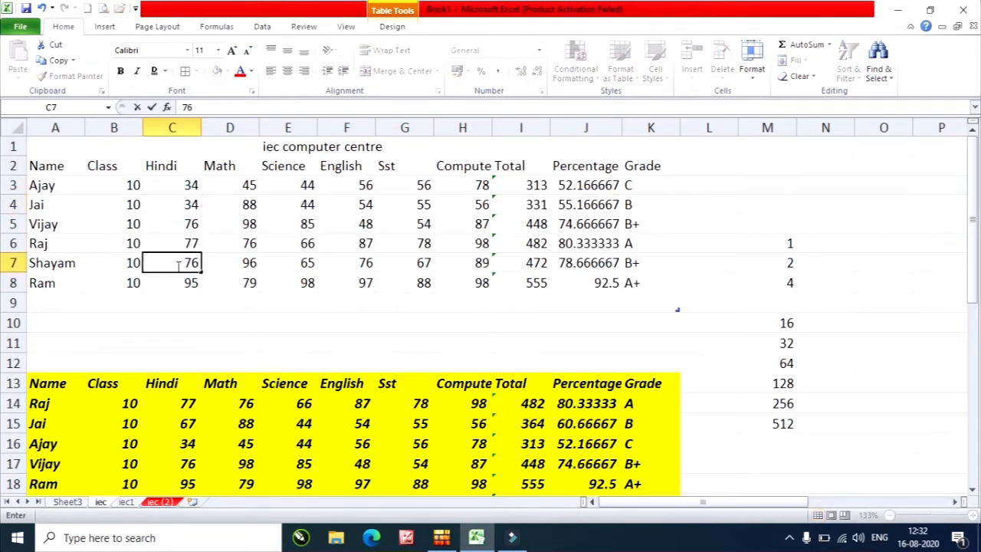
click(187, 283)
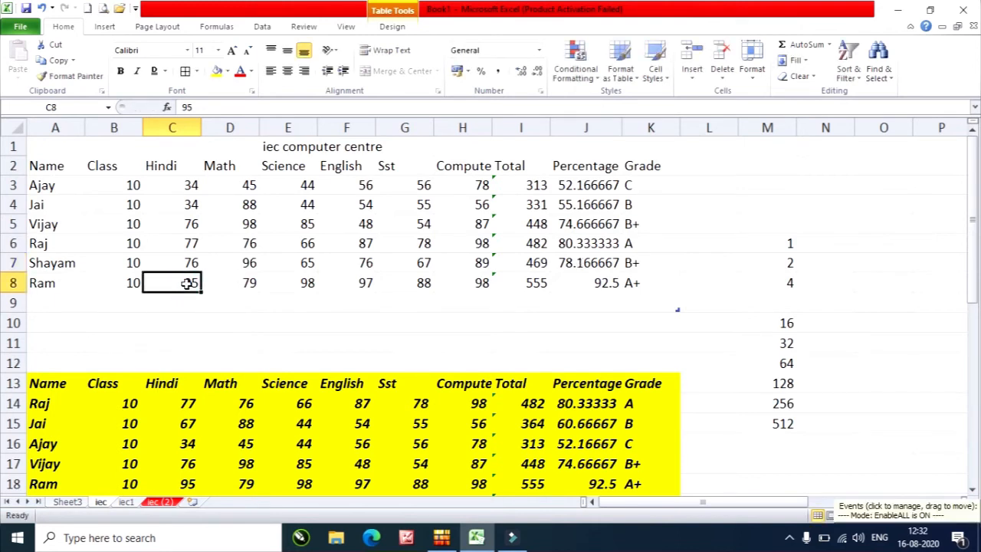
text(76)
click(309, 242)
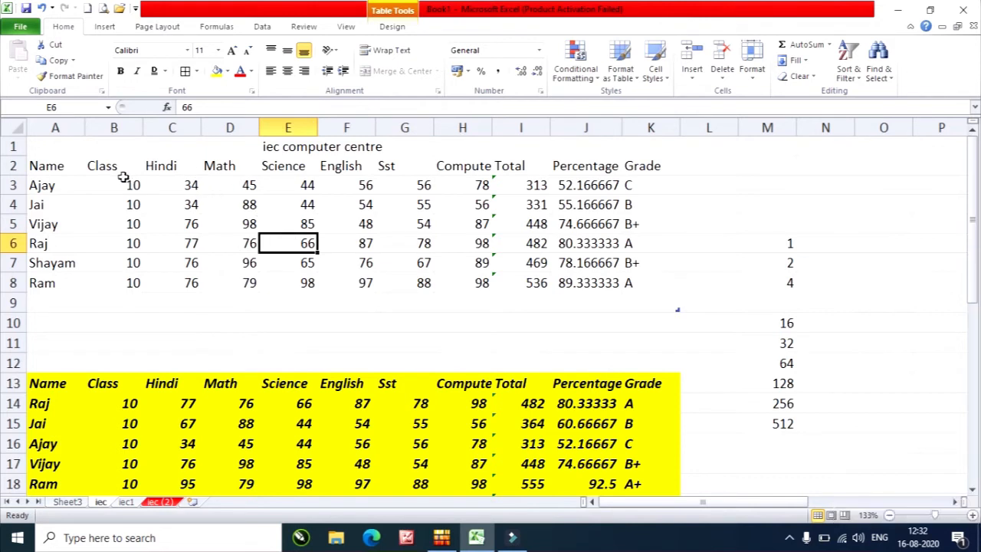
Custom sort A2:K8 by Hindi Smallest to Largest, adding a second level that sorts Math values Largest to Smallest
drag(54, 172, 629, 278)
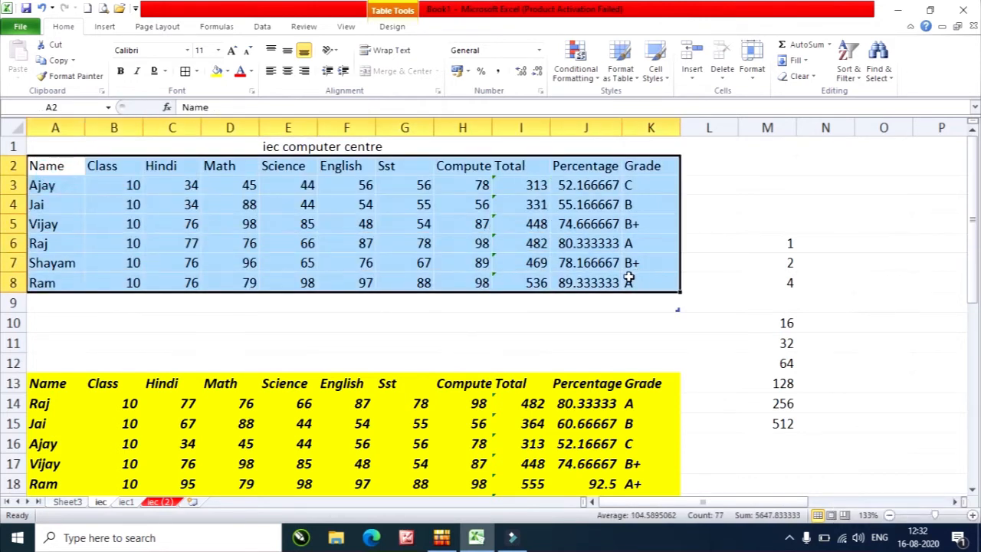
click(848, 66)
click(877, 125)
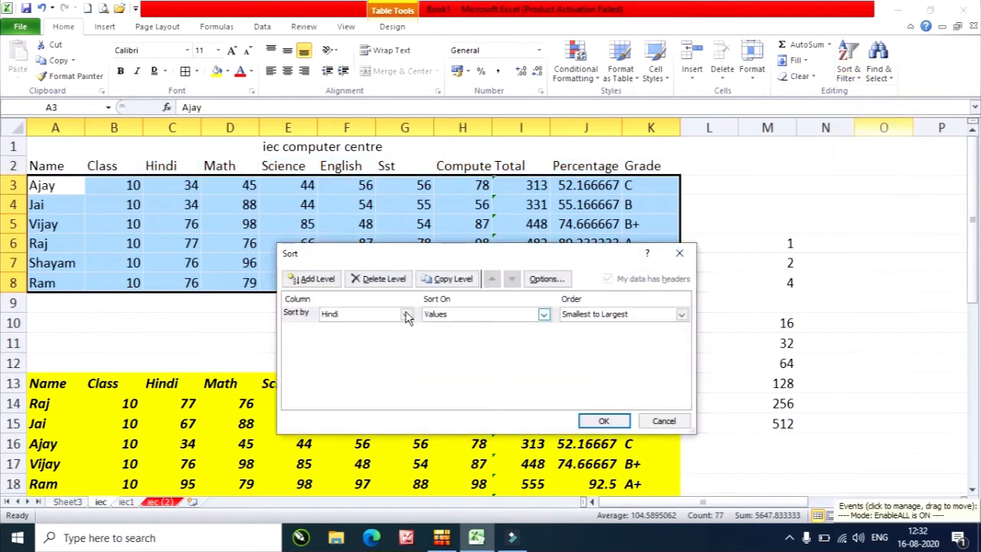
drag(441, 261, 756, 119)
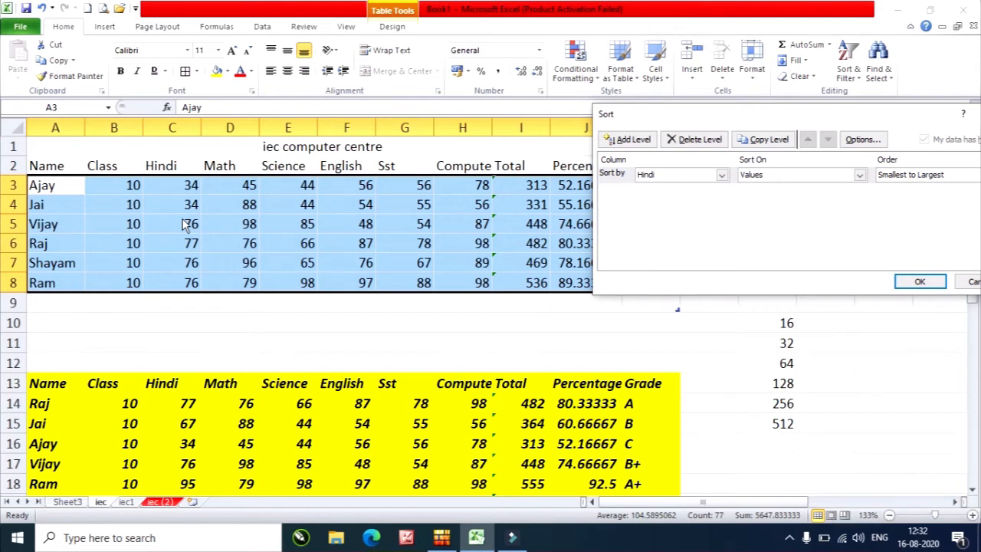
click(627, 140)
click(722, 192)
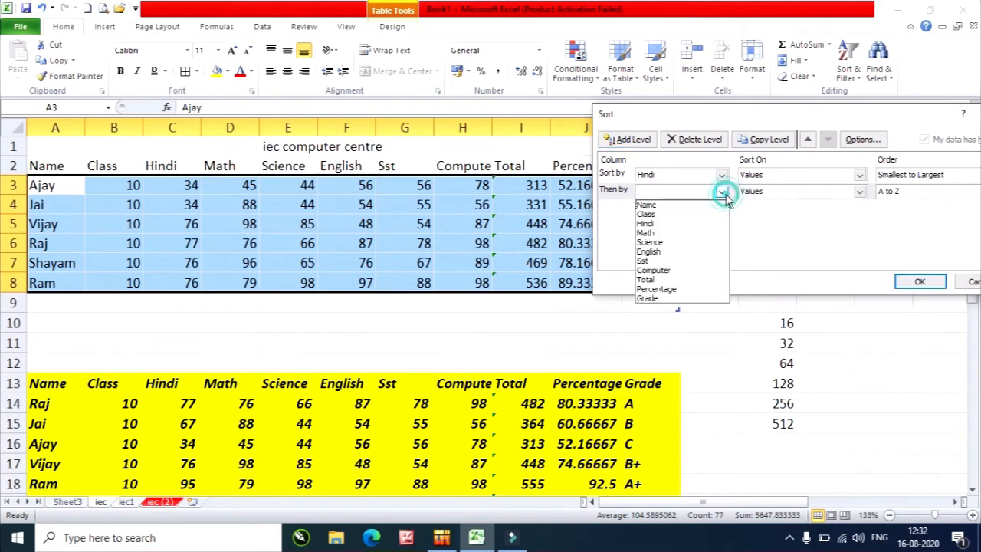
click(667, 233)
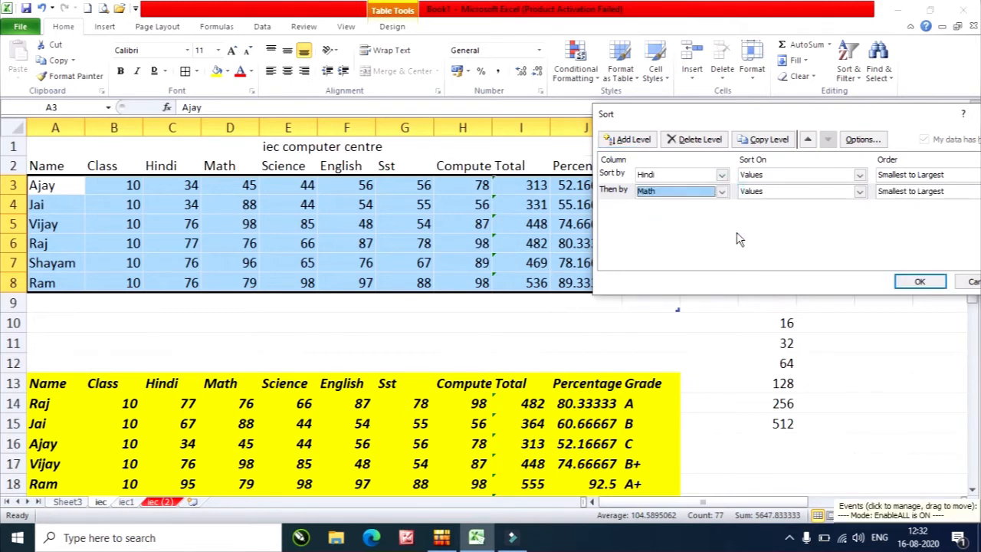
click(912, 195)
click(916, 216)
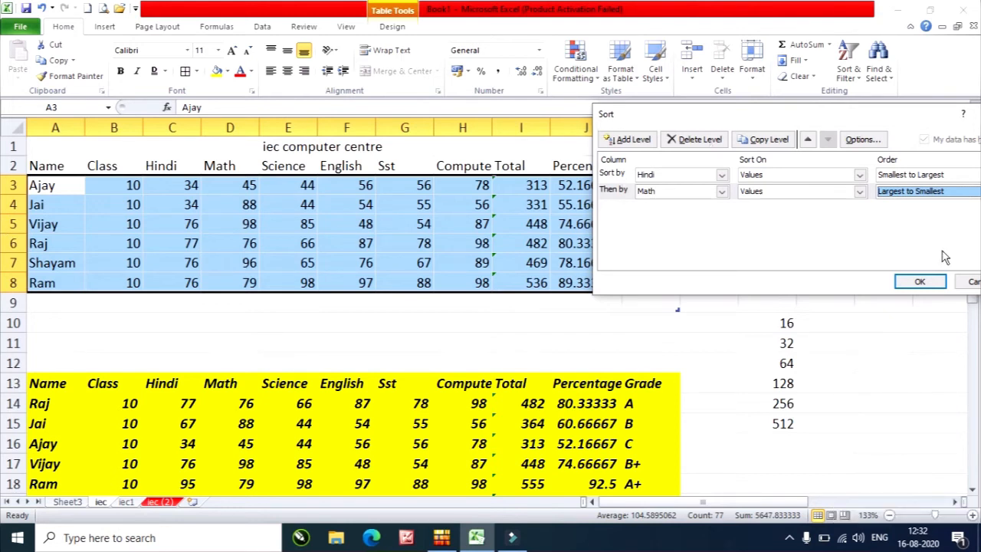
click(933, 282)
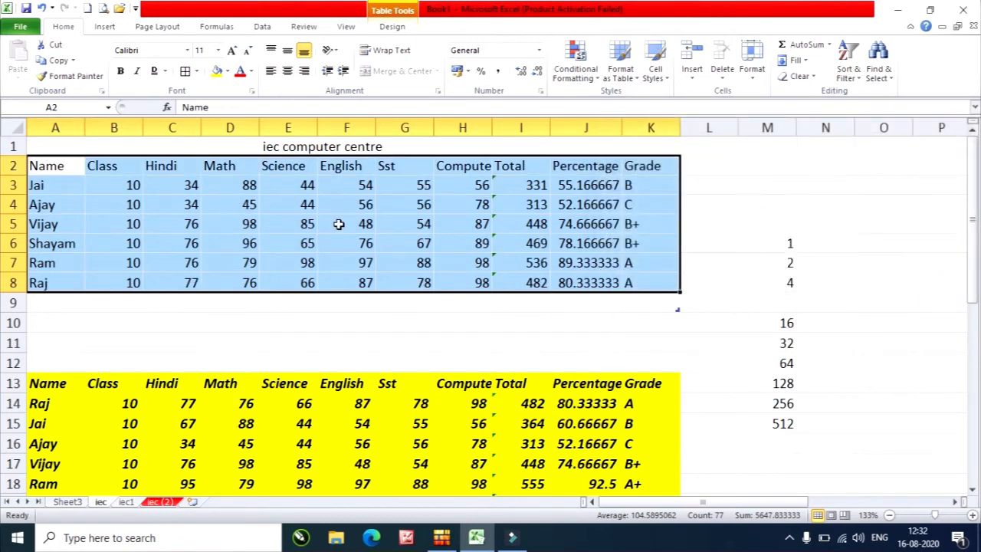
Examine the rows that share the same Hindi mark and how their Math marks are ordered
click(339, 224)
drag(173, 184, 188, 203)
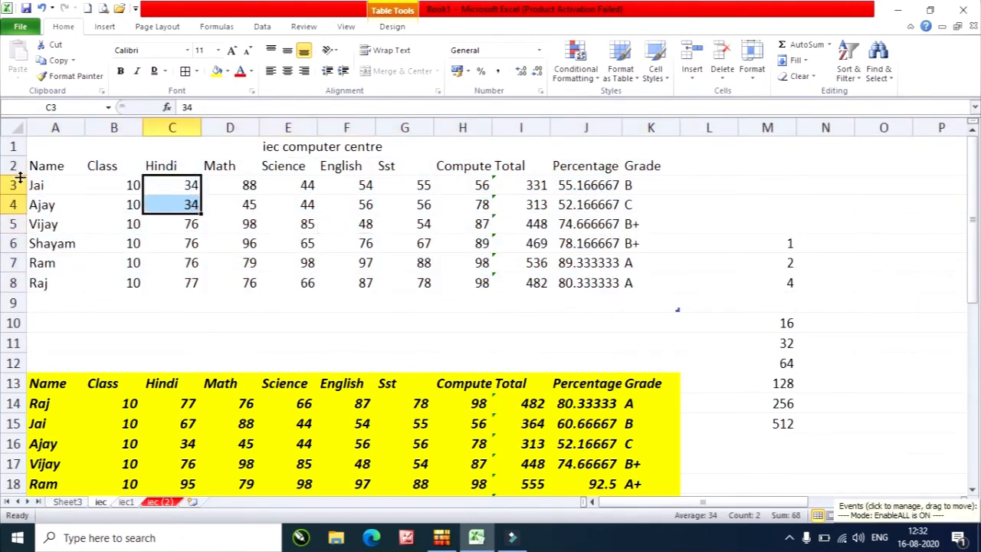
drag(12, 185, 13, 204)
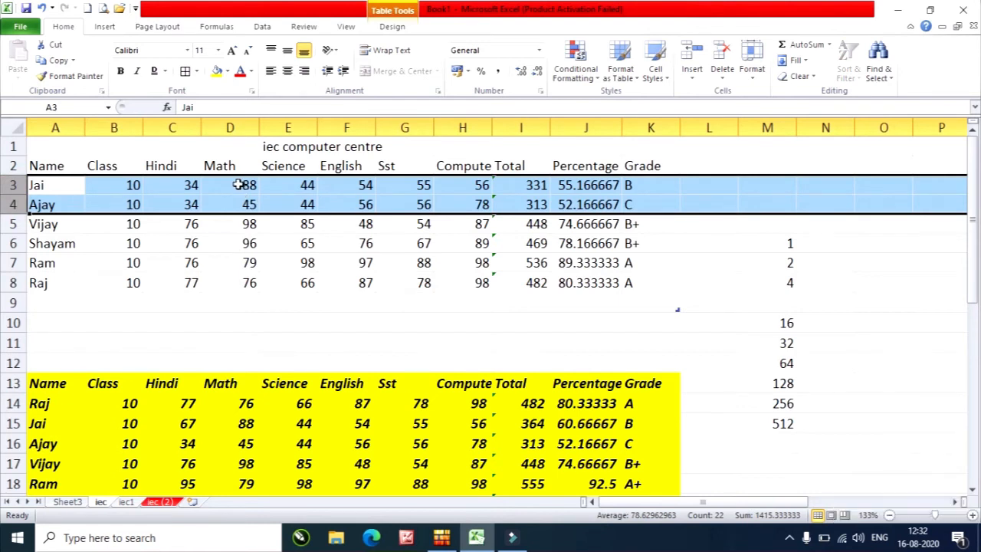
drag(12, 224, 12, 263)
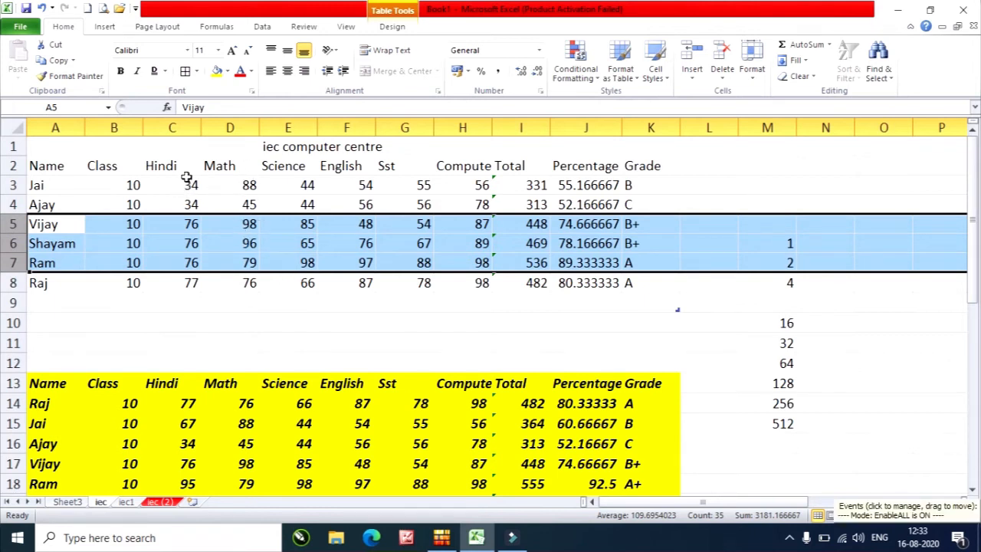
drag(186, 175, 191, 282)
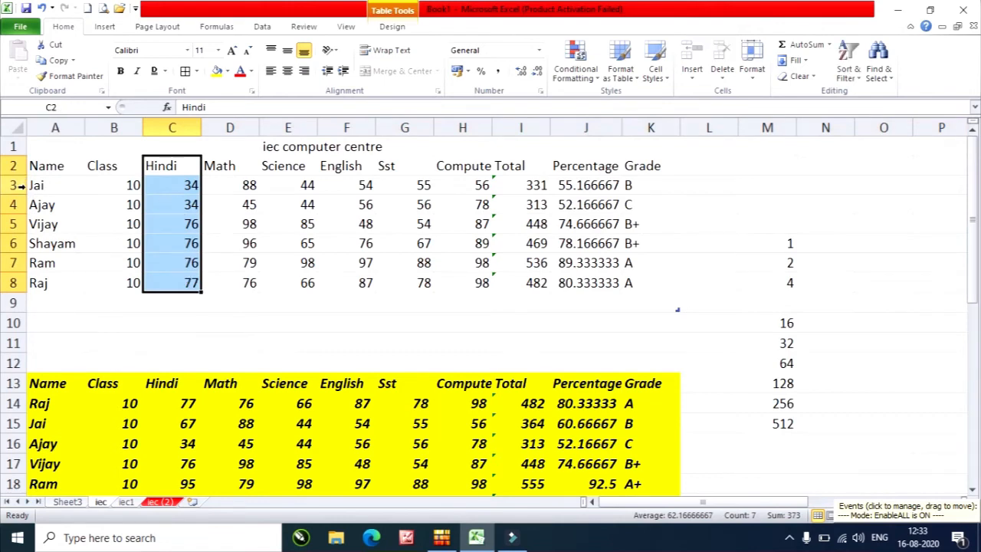
drag(15, 184, 13, 283)
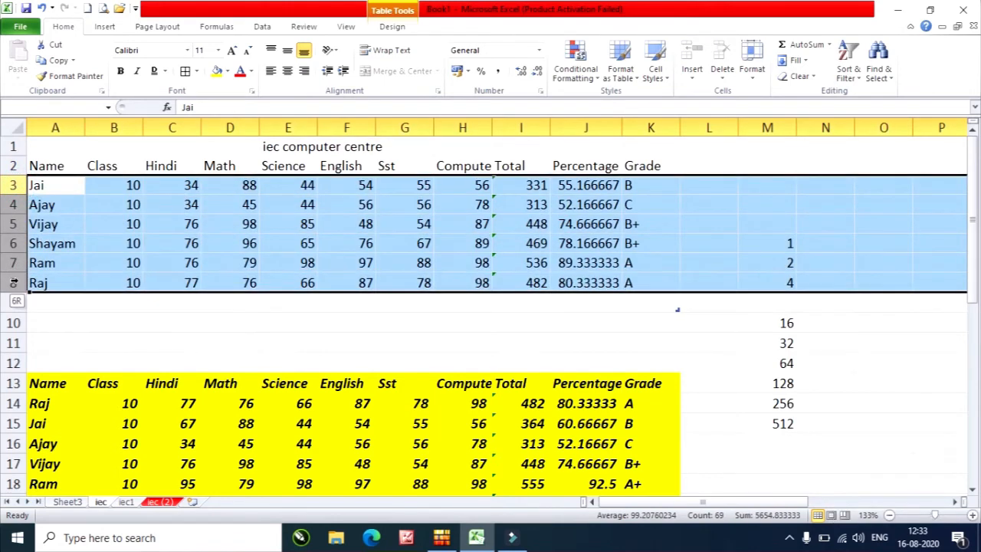
drag(178, 188, 250, 286)
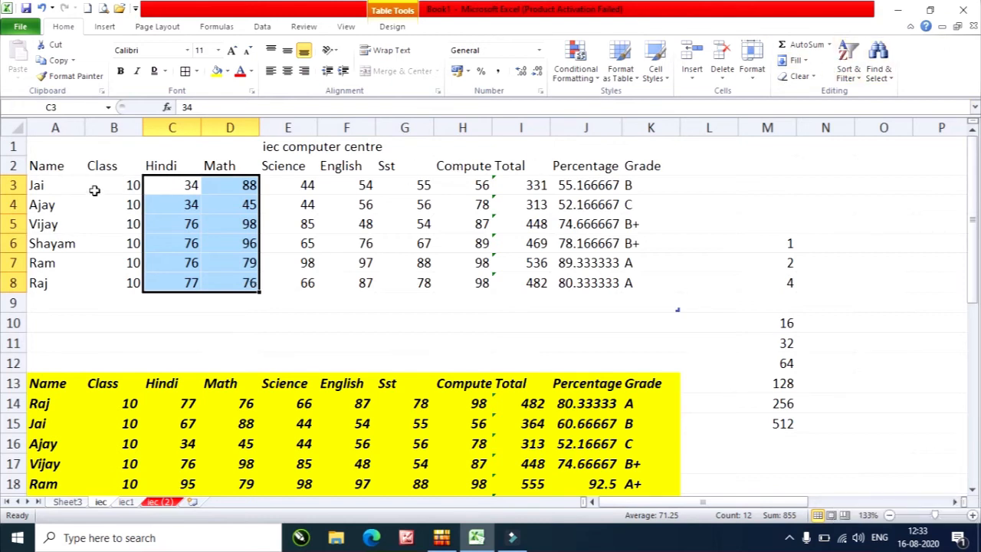
drag(33, 164, 659, 286)
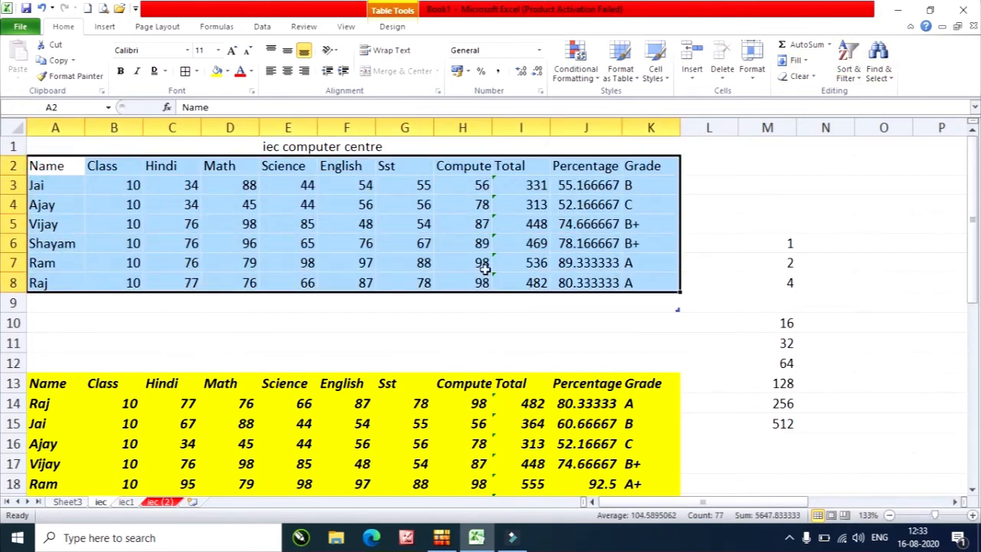
click(848, 74)
click(866, 125)
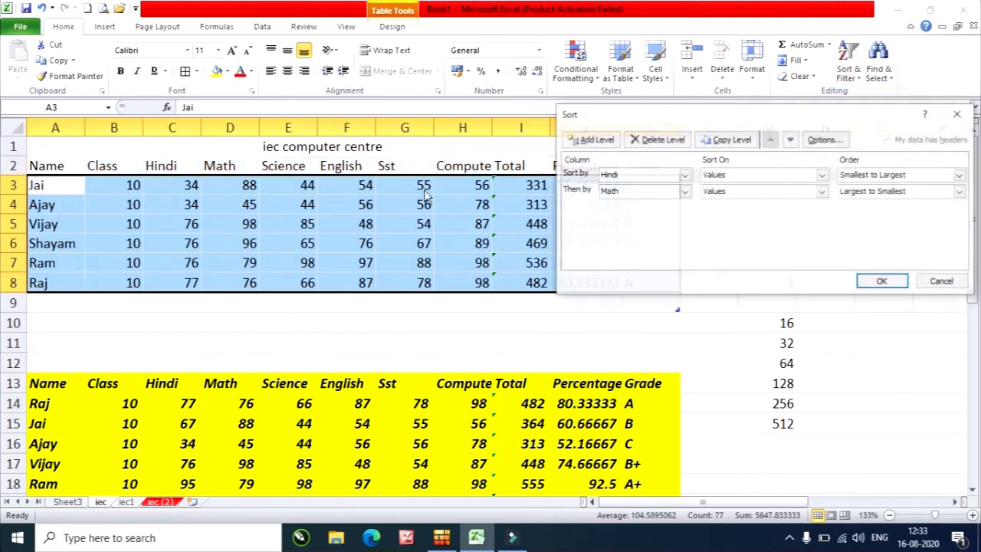
click(596, 139)
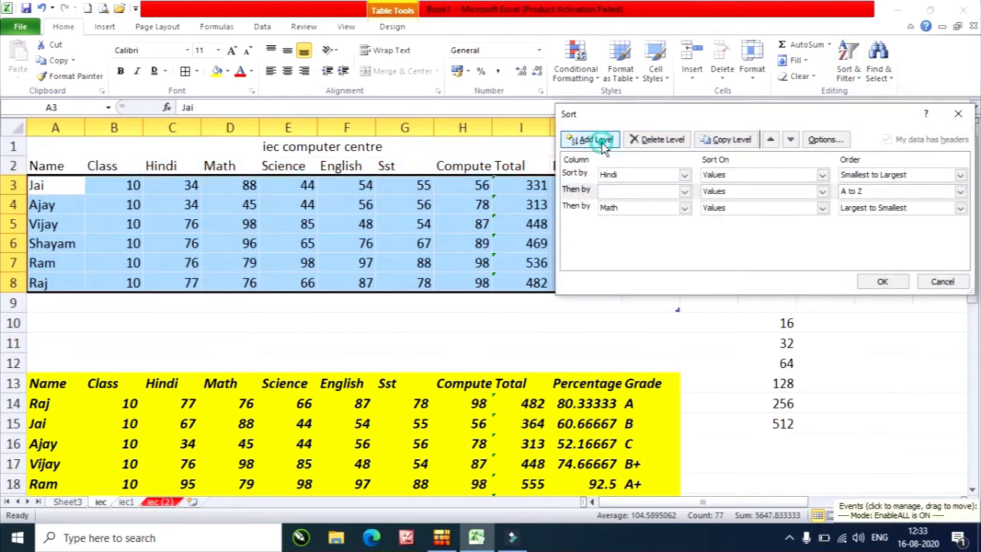
click(598, 140)
click(603, 142)
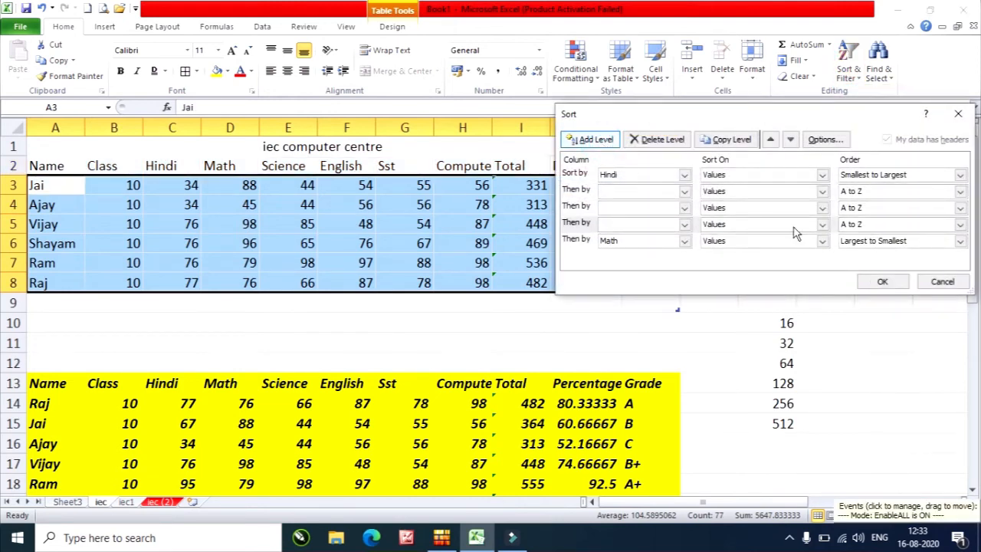
click(943, 281)
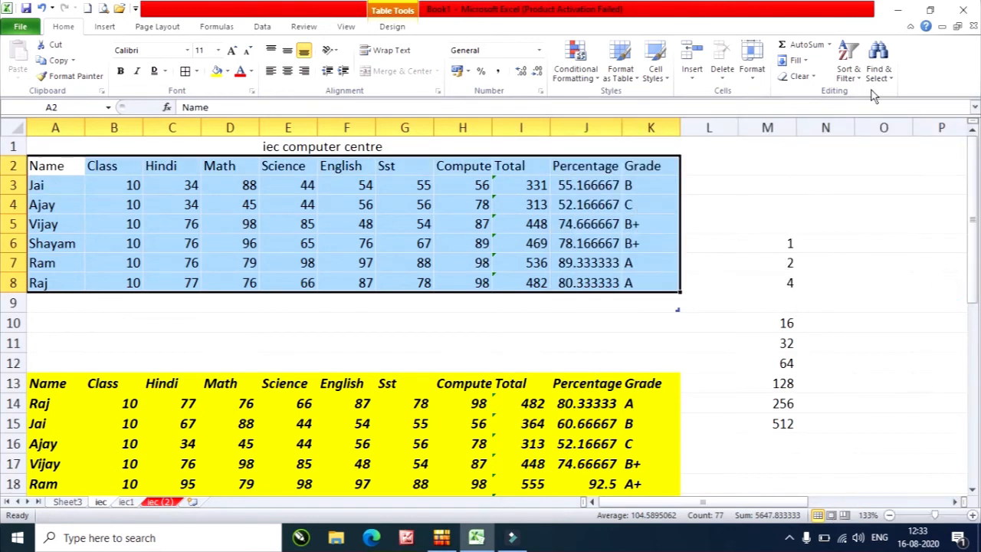
Turn on filtering for the marks table and show only the rows whose Hindi mark is 34
click(848, 71)
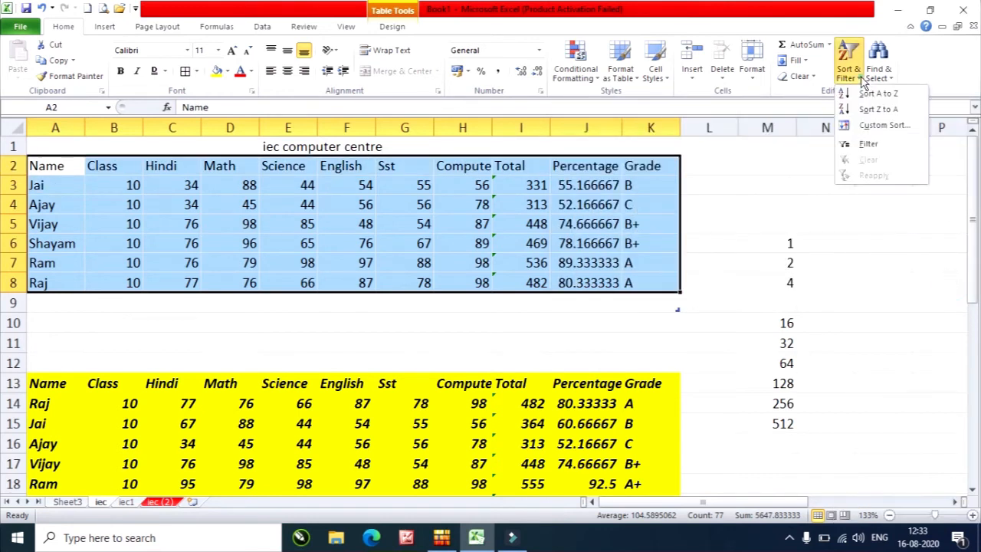
click(869, 144)
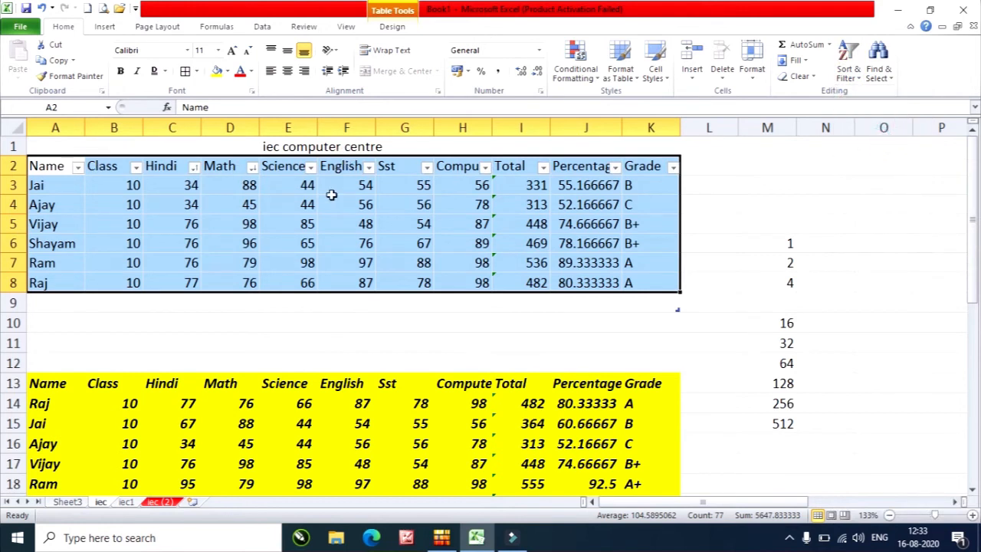
click(194, 167)
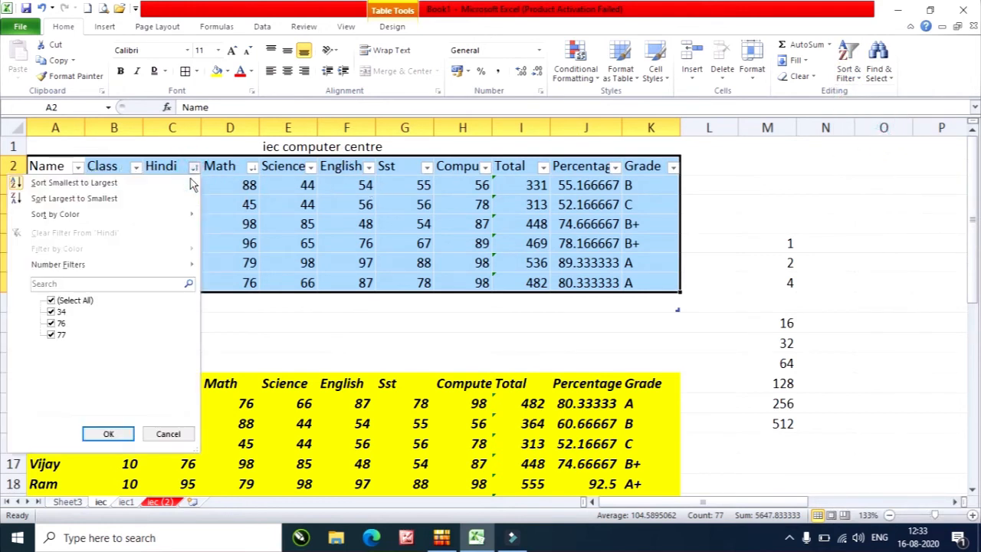
click(52, 299)
click(52, 311)
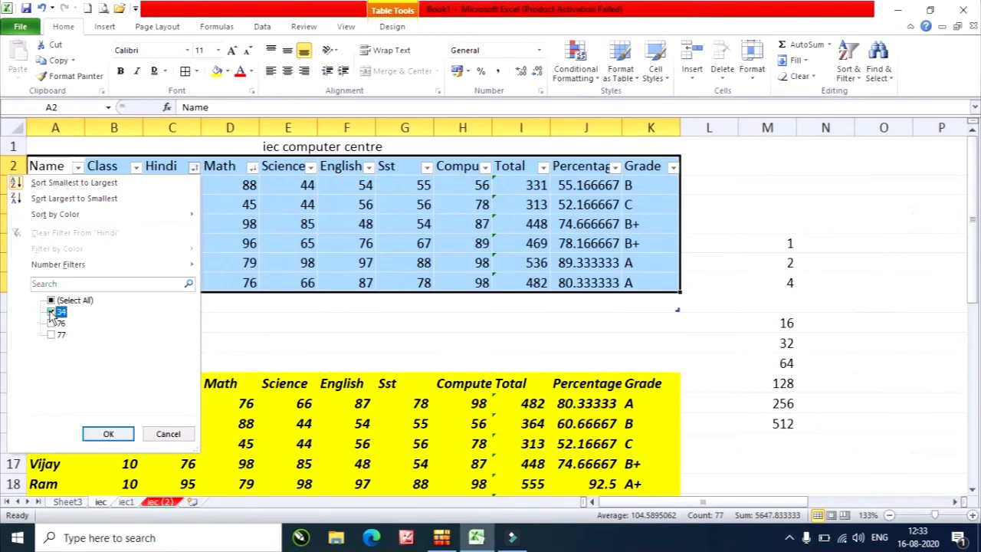
click(112, 434)
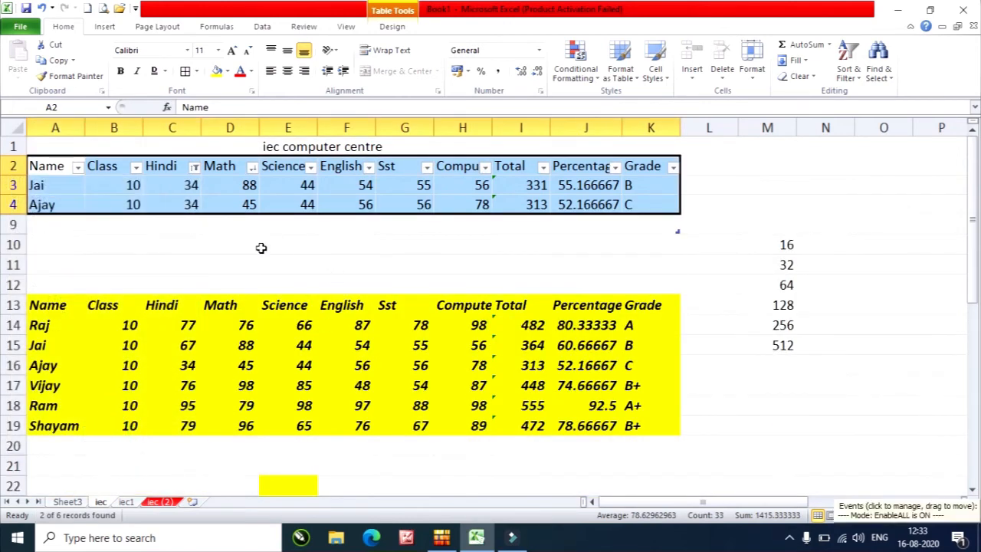
Clear the active filter from the marks table and view the number filter options for the Hindi column
click(848, 62)
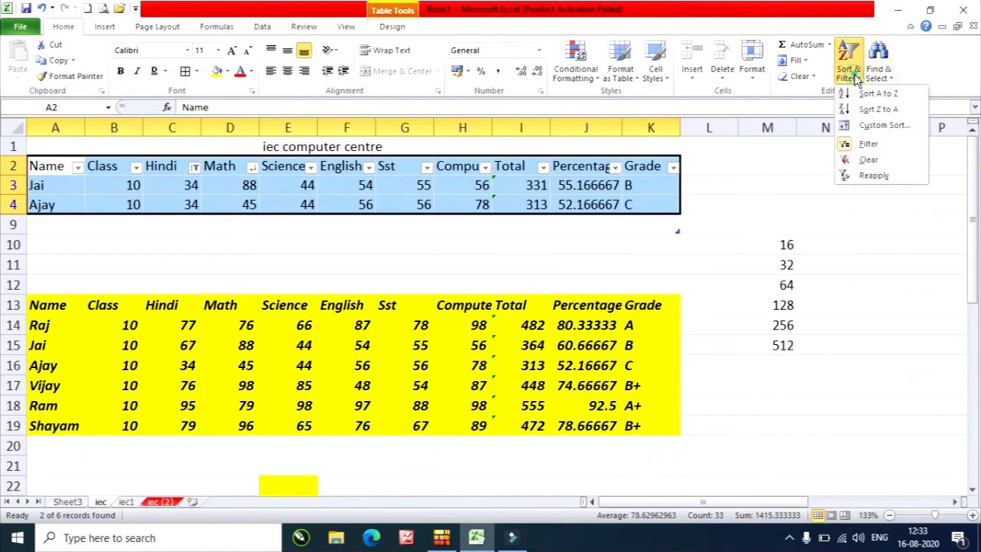
click(860, 158)
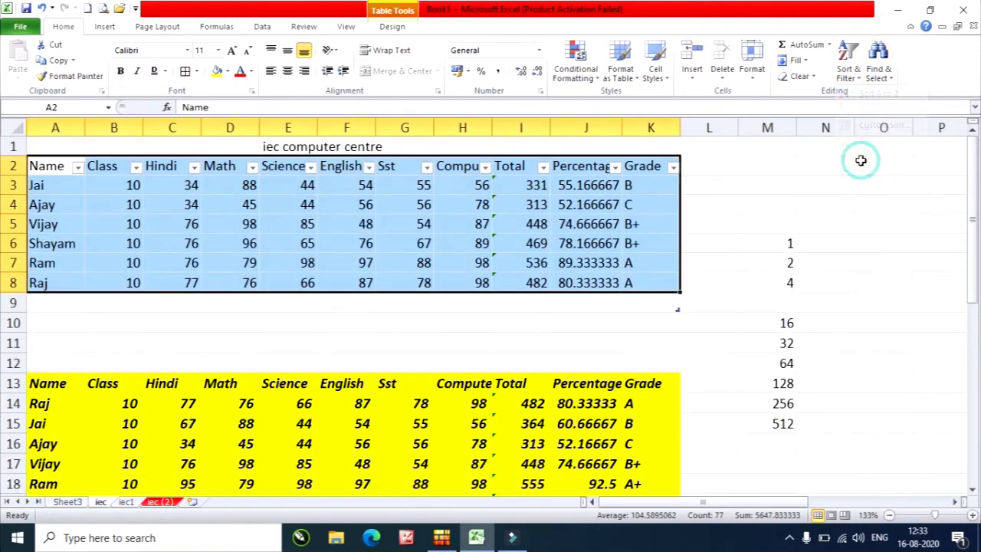
click(194, 166)
mouse_move(147, 265)
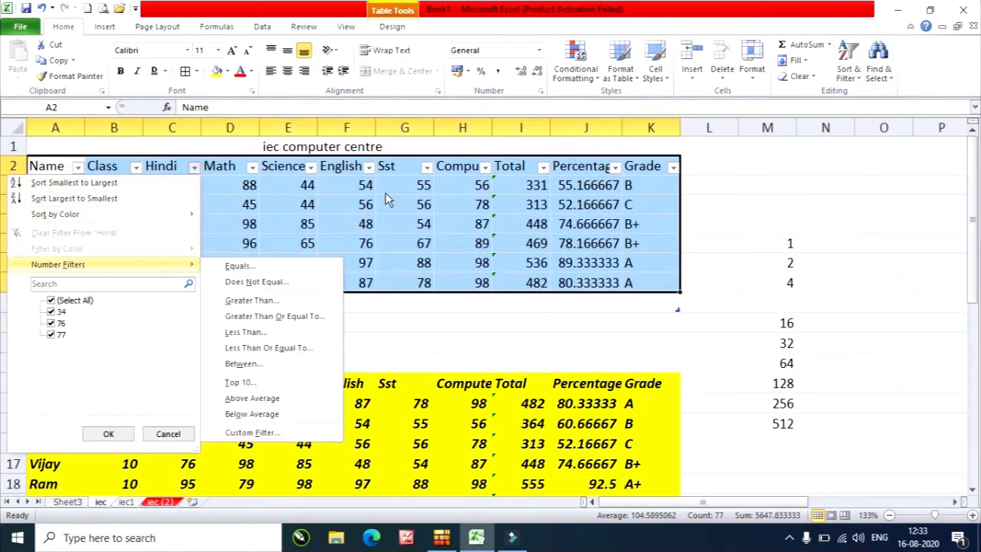
Filter the English column to marks less than 75, and restore all rows by selecting every English value
click(369, 166)
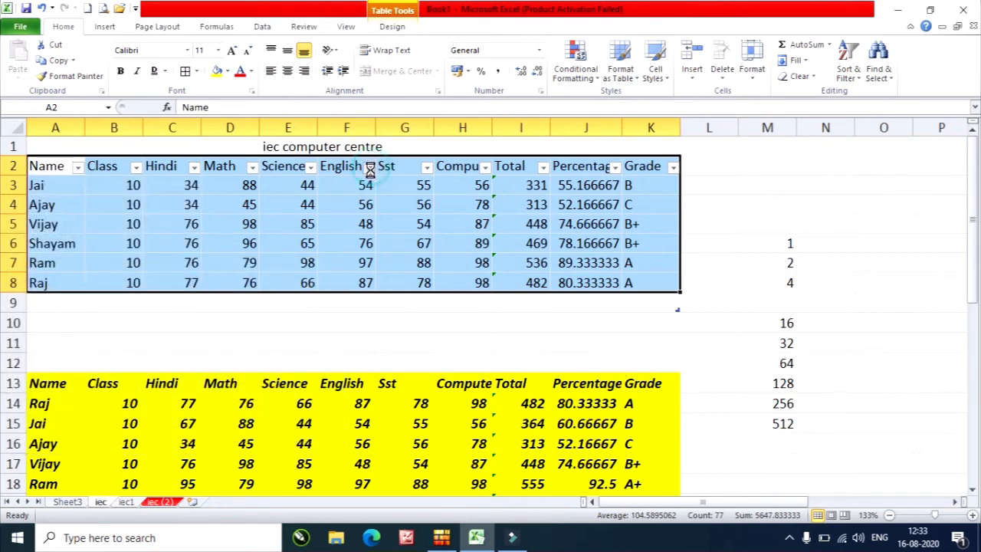
click(370, 167)
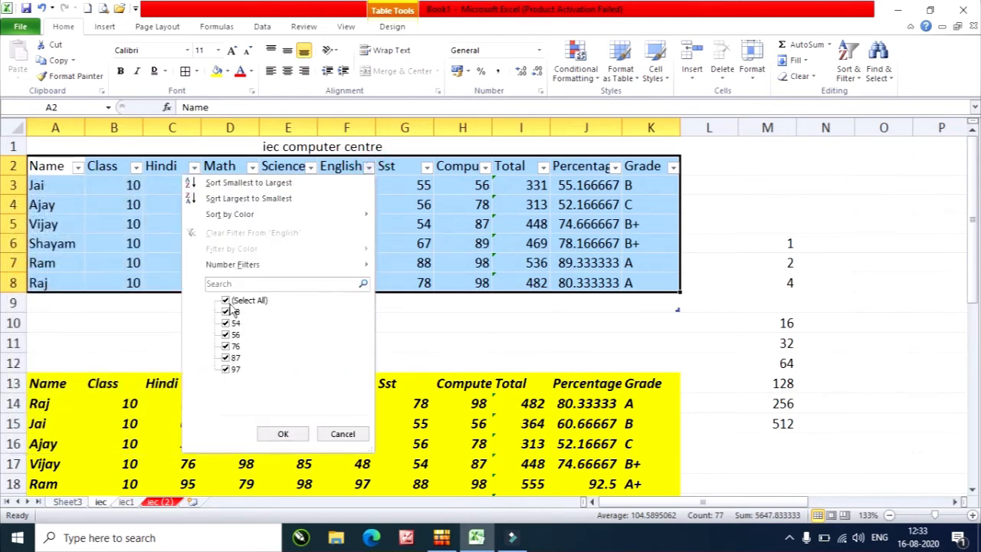
mouse_move(345, 265)
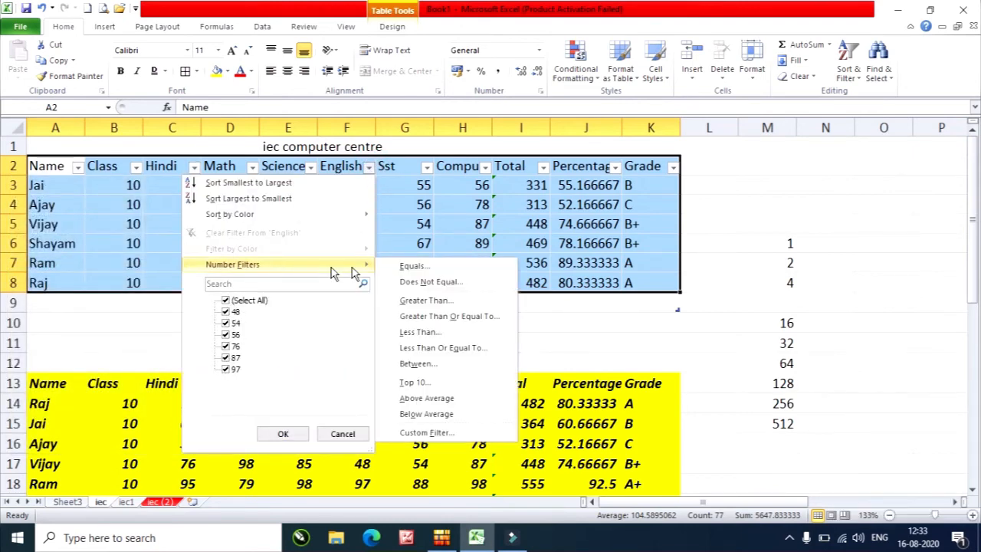
click(456, 336)
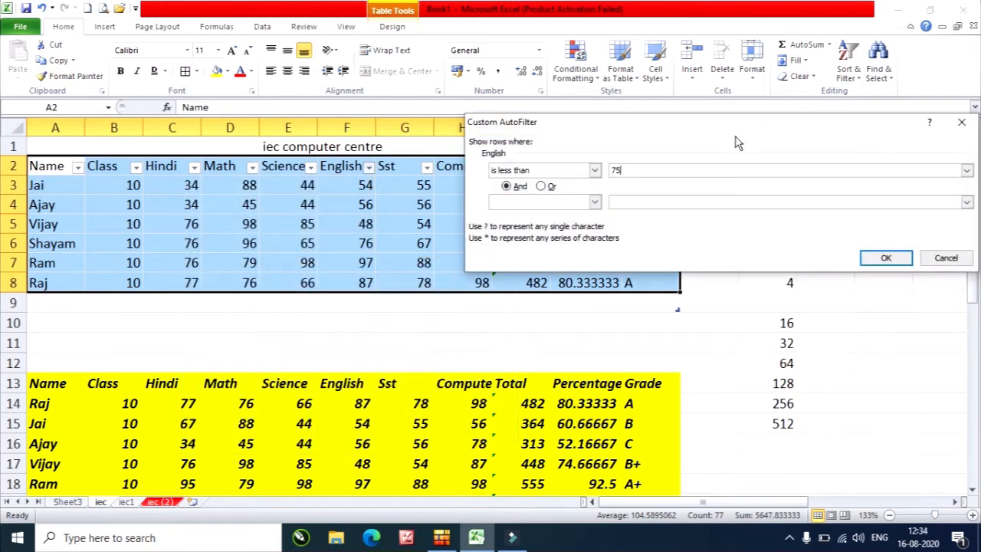
click(886, 257)
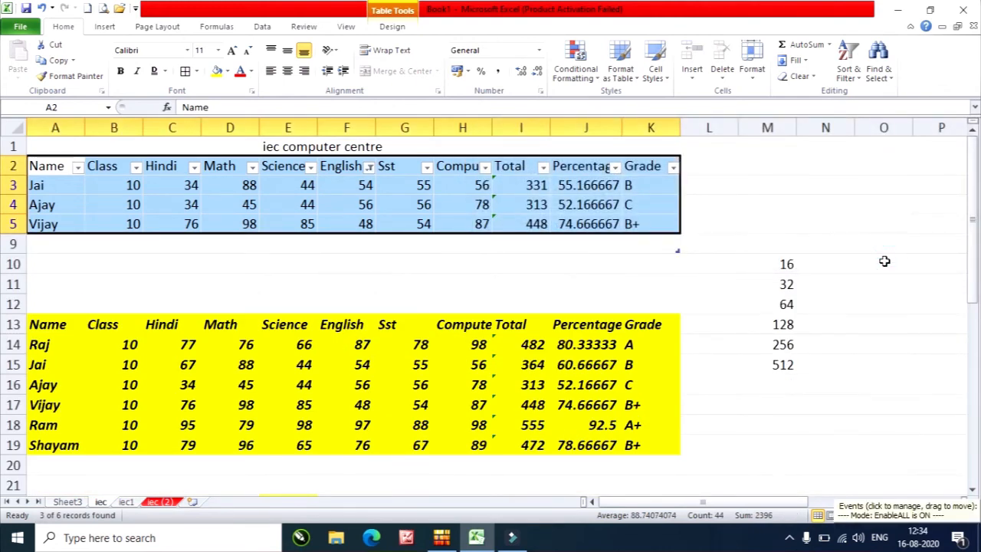
click(371, 171)
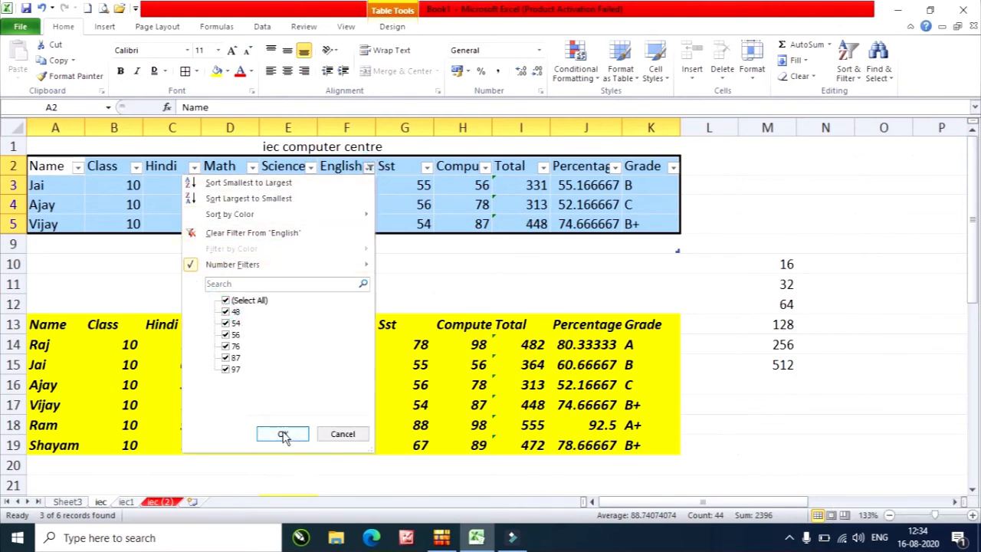
click(283, 433)
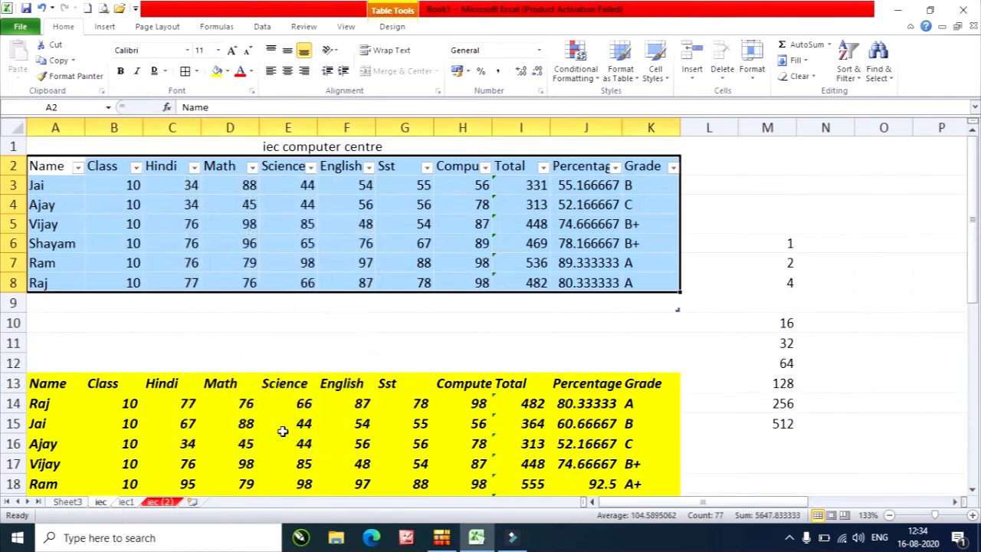
Start a custom number filter on the Computer column with "is greater than" 50 as the first condition
click(485, 168)
mouse_move(444, 270)
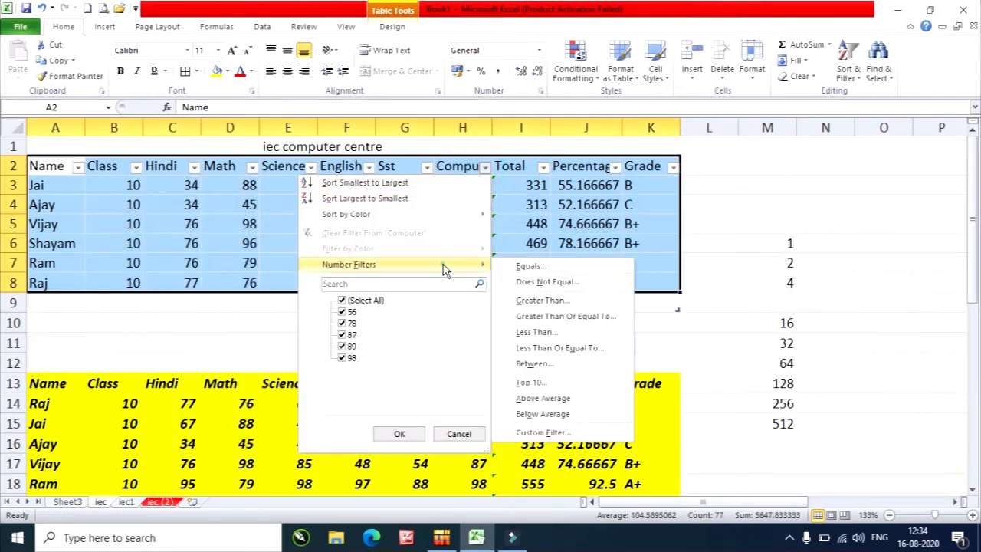
click(571, 366)
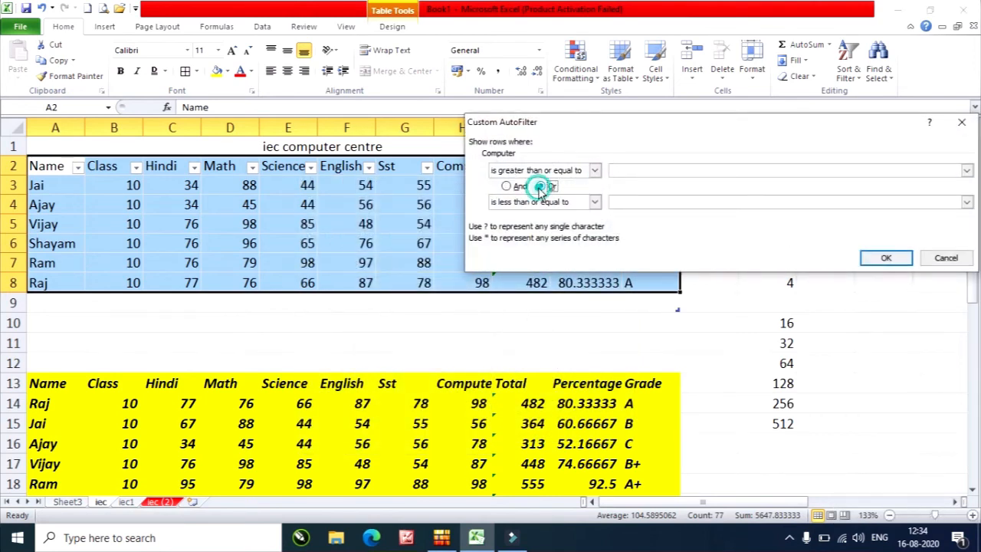
click(514, 186)
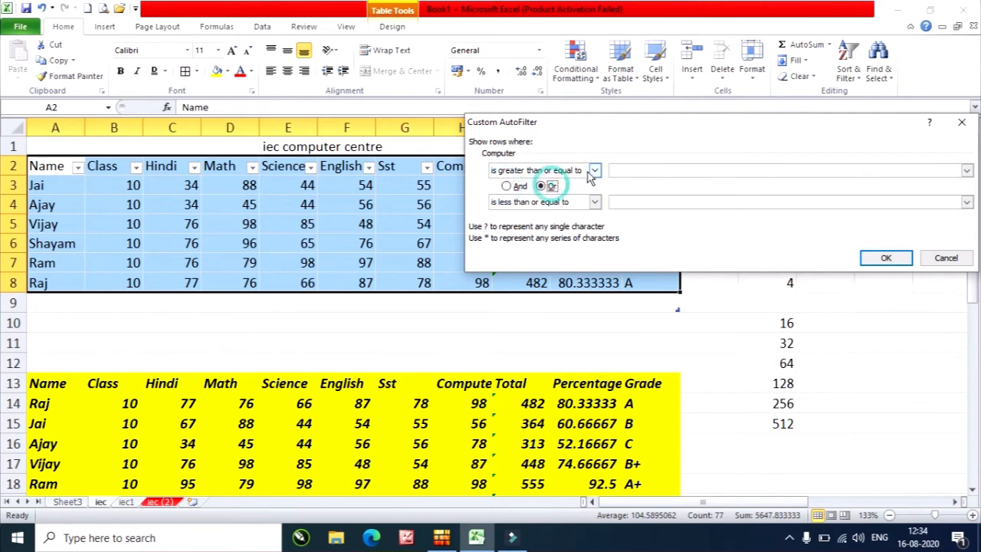
click(594, 170)
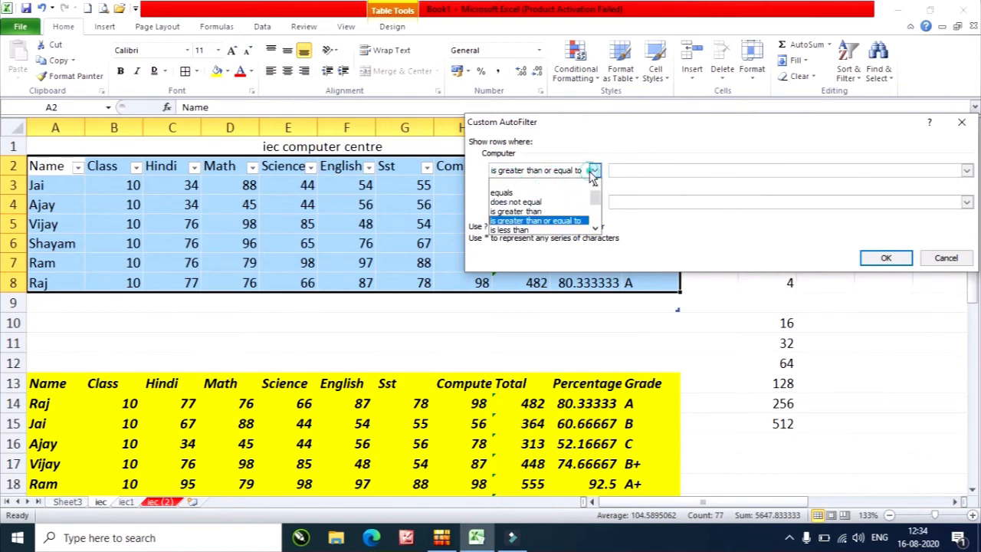
click(536, 212)
click(541, 186)
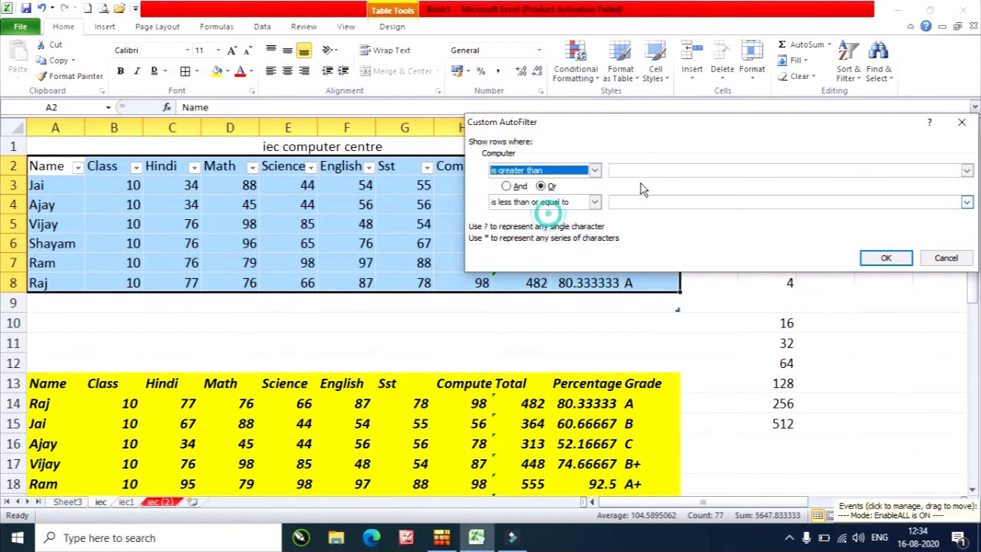
click(643, 170)
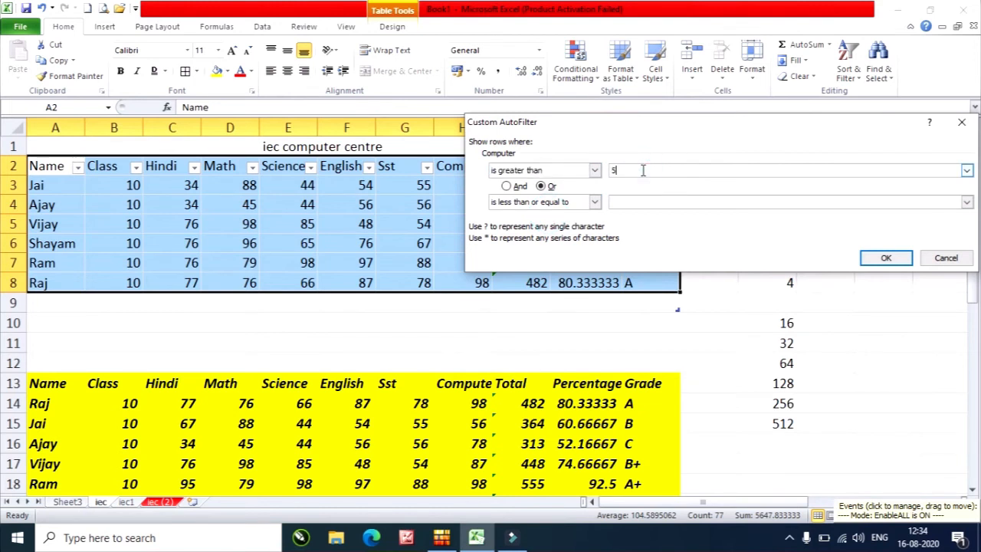
Add an And condition of "is less than" 96 to the Computer filter, apply it, and clear the filter from the table
click(595, 201)
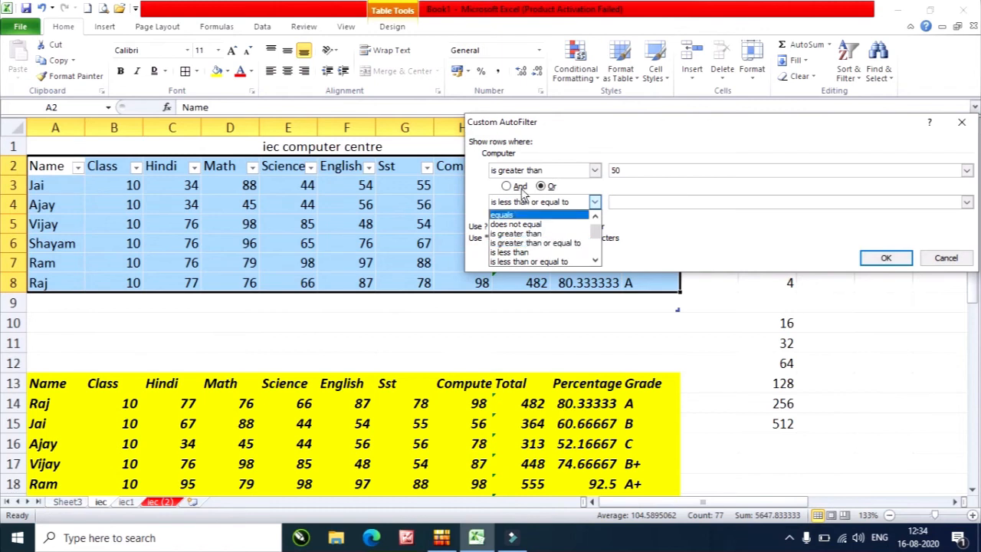
click(549, 252)
click(634, 203)
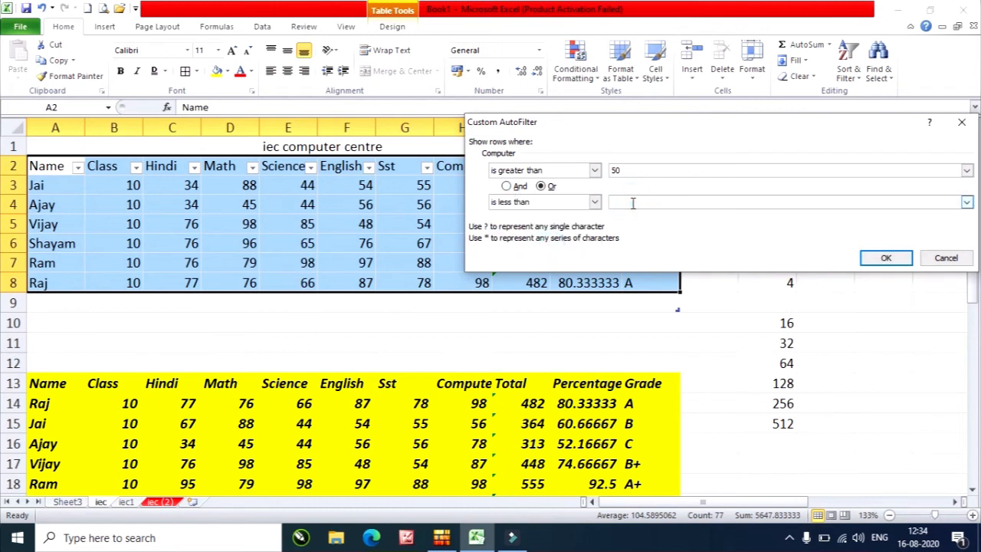
text(96)
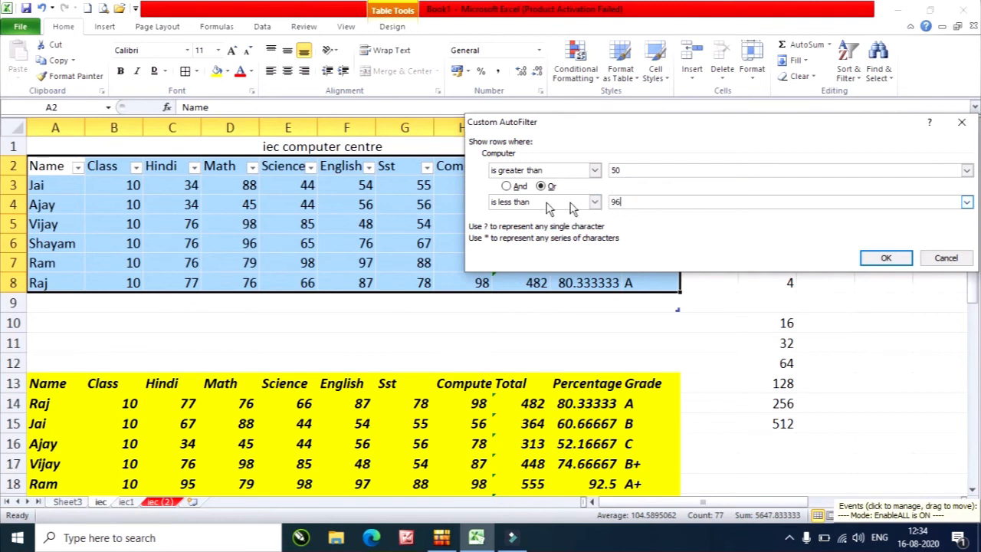
click(506, 188)
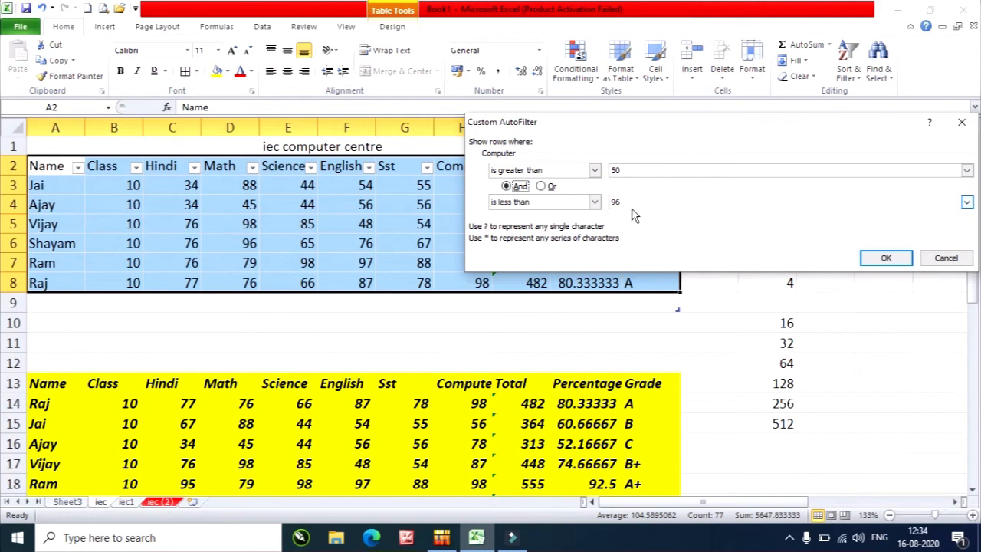
click(886, 257)
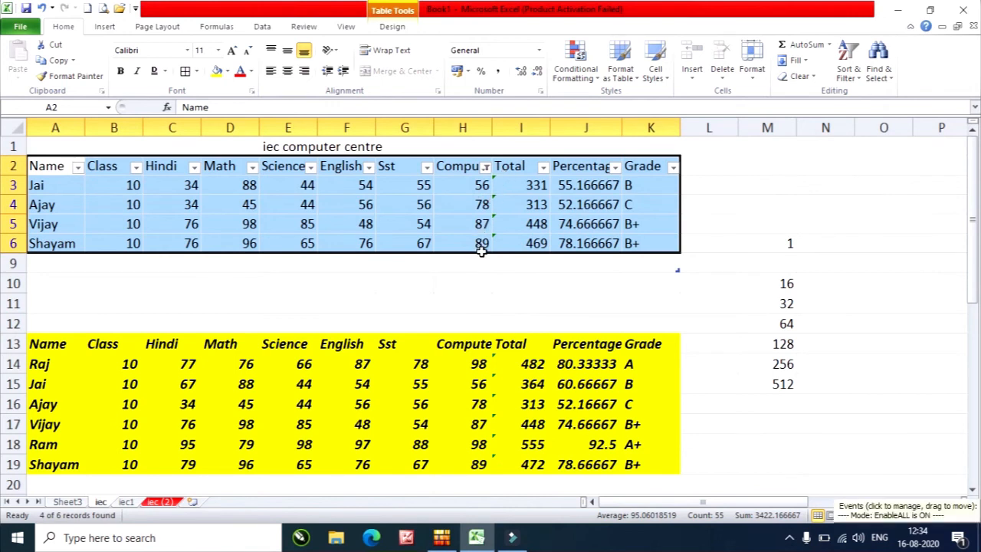
click(848, 71)
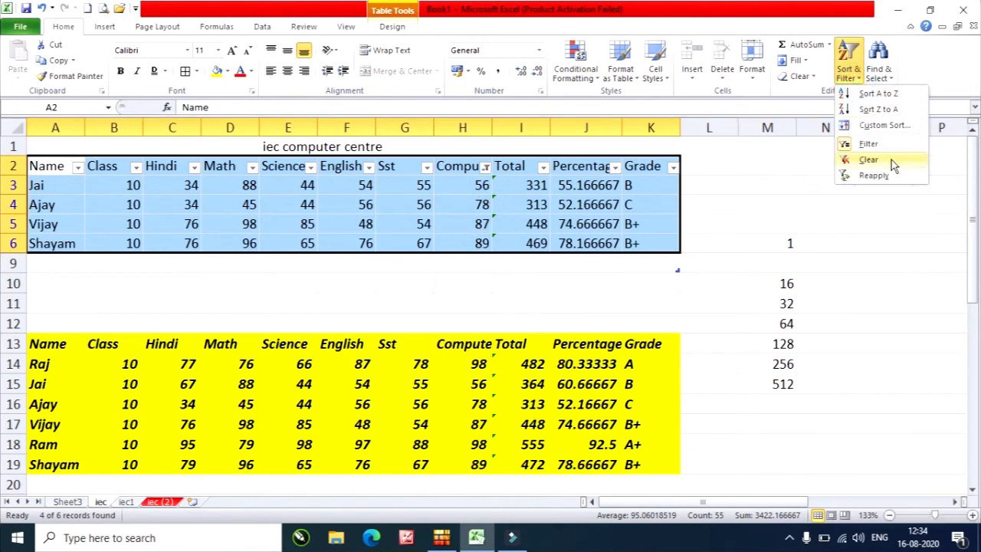
click(889, 160)
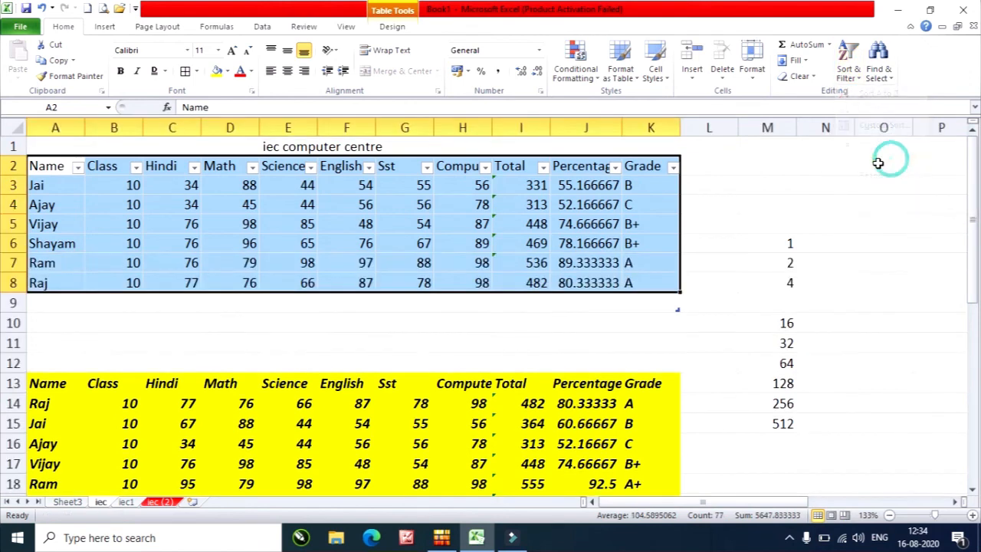
click(890, 71)
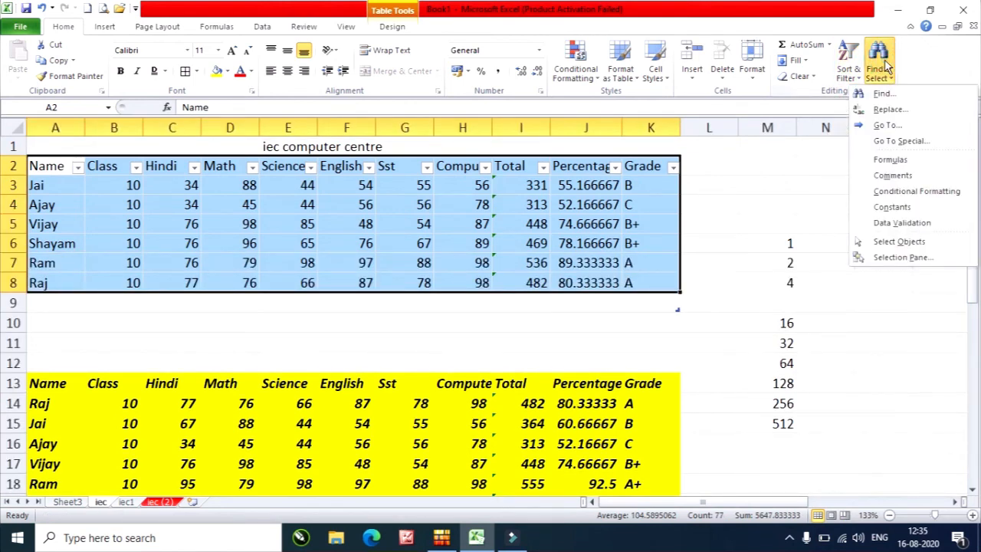
click(905, 95)
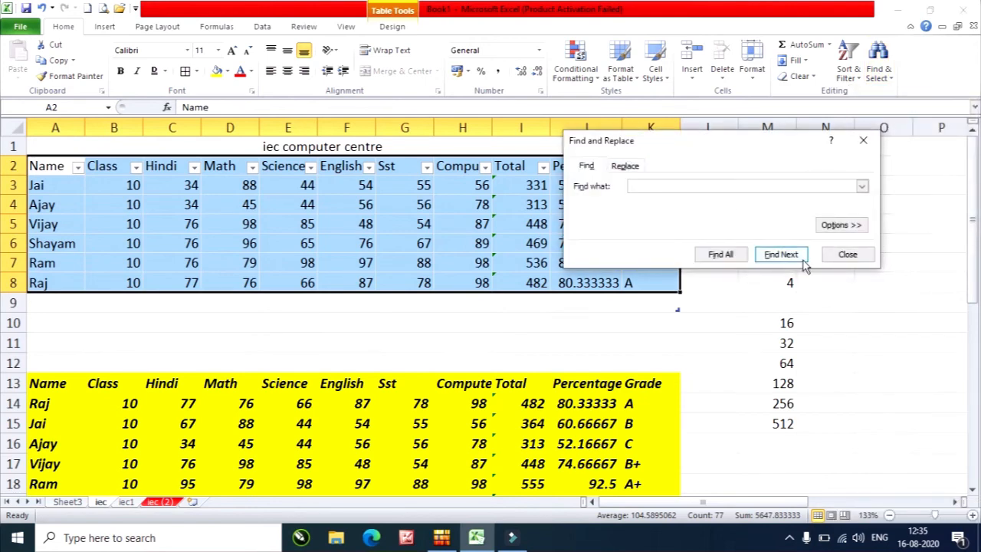
click(828, 253)
Search the sheet for 5 starting from empty cell G10 and step through the successive matches
click(405, 322)
click(879, 69)
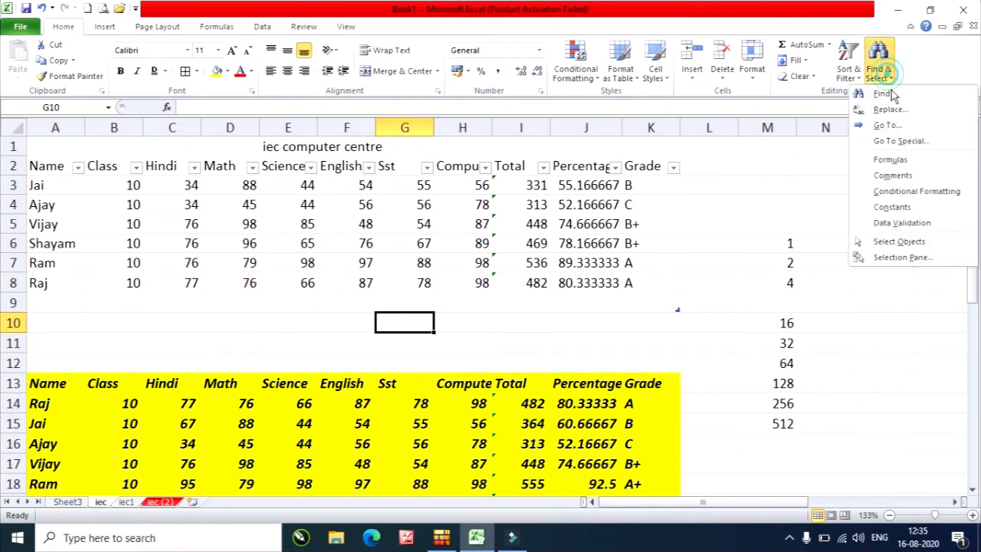
click(896, 95)
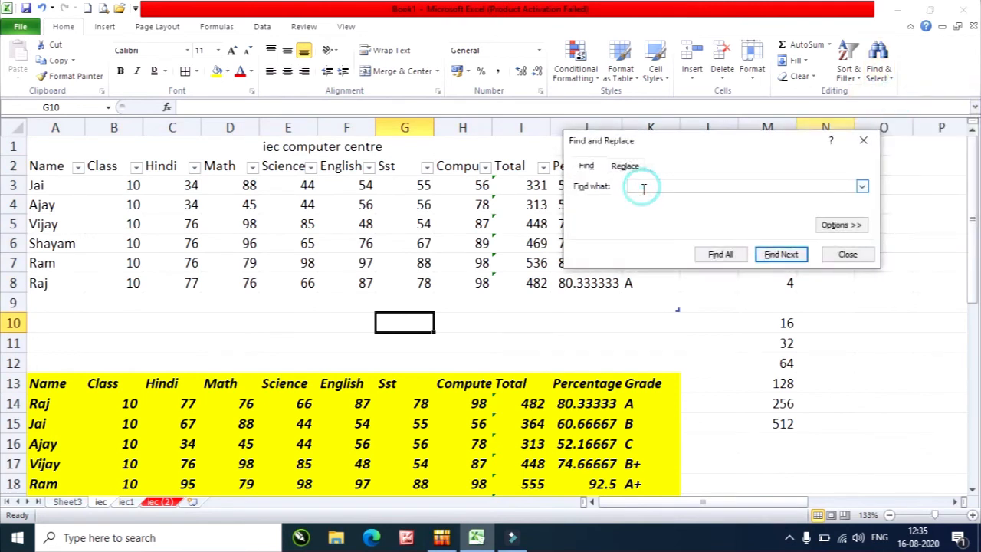
click(774, 256)
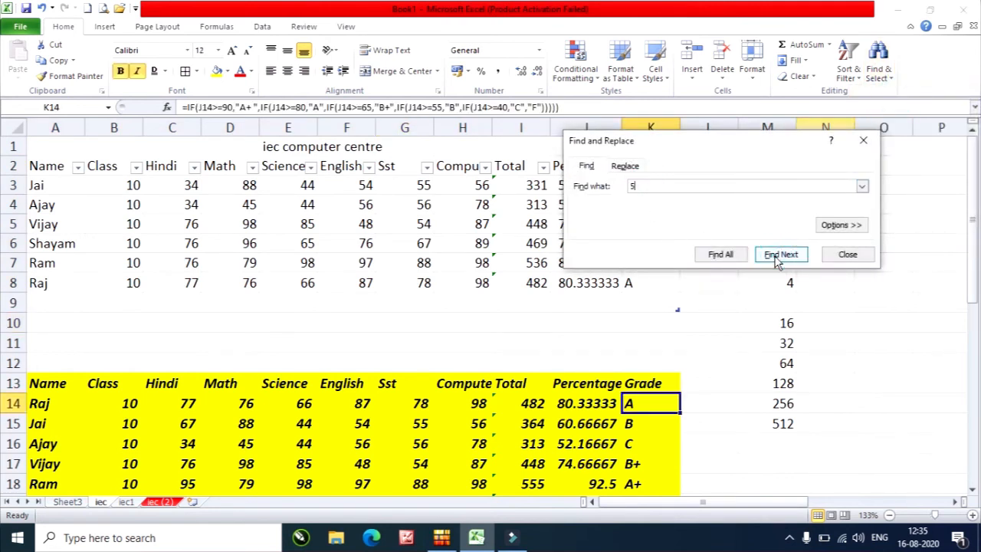
click(776, 259)
click(775, 258)
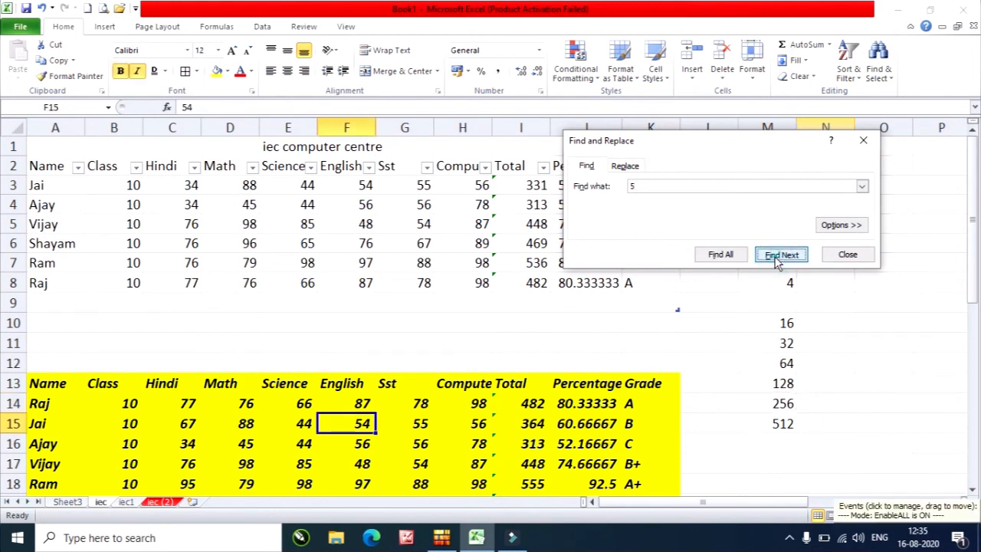
click(776, 258)
click(776, 259)
click(780, 254)
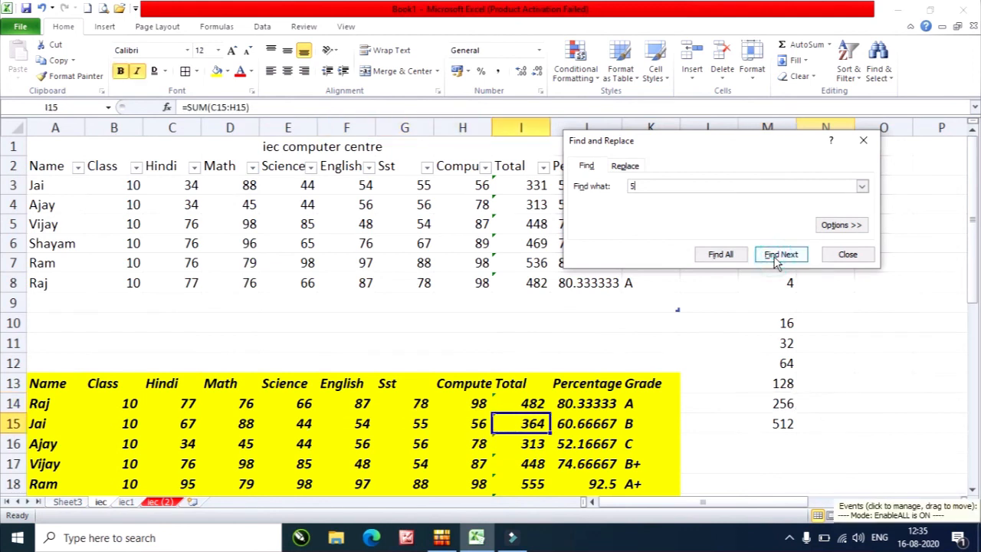
click(781, 255)
click(780, 255)
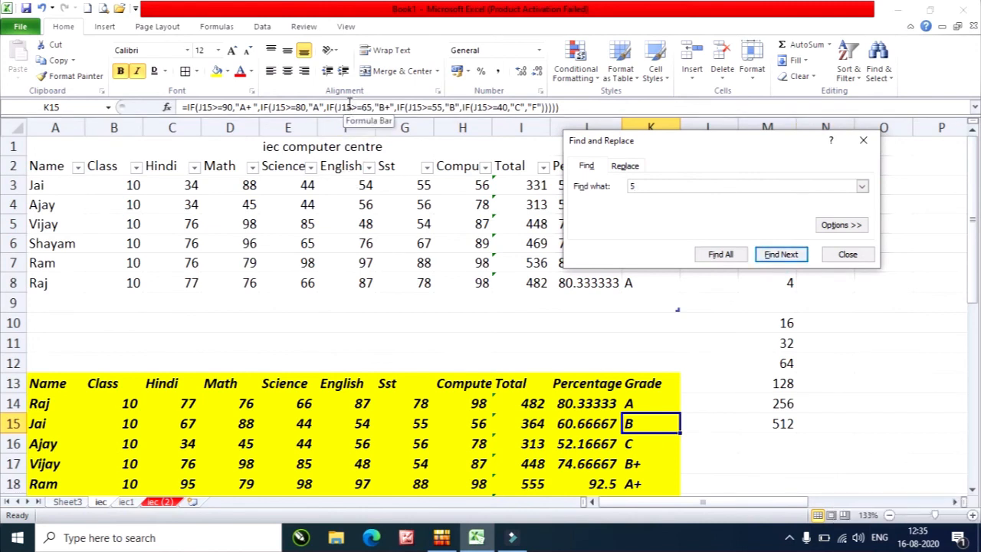
click(783, 255)
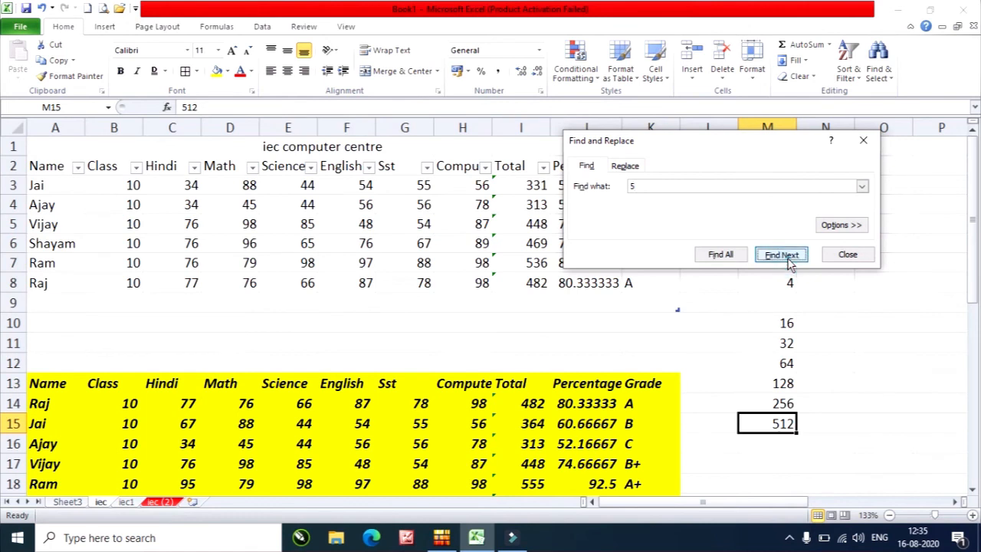
click(783, 255)
click(784, 255)
click(783, 255)
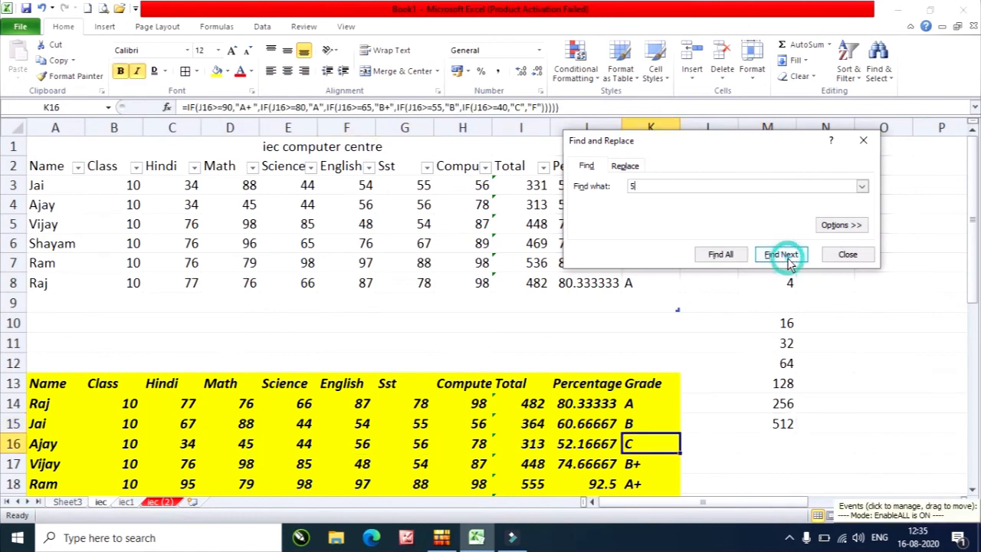
Replace 5 with 9 in the Science and Sst marks of row 17, one match at a time
click(625, 169)
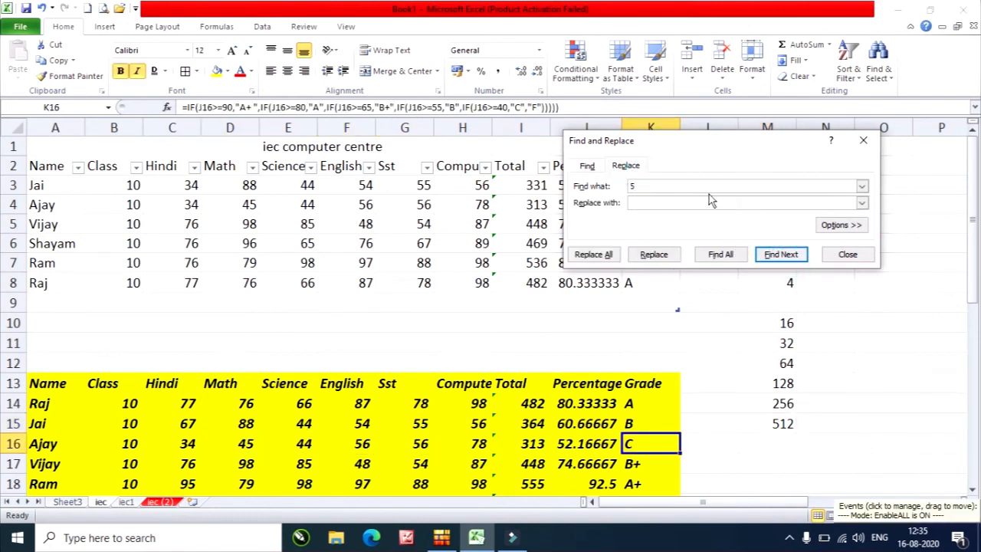
click(640, 202)
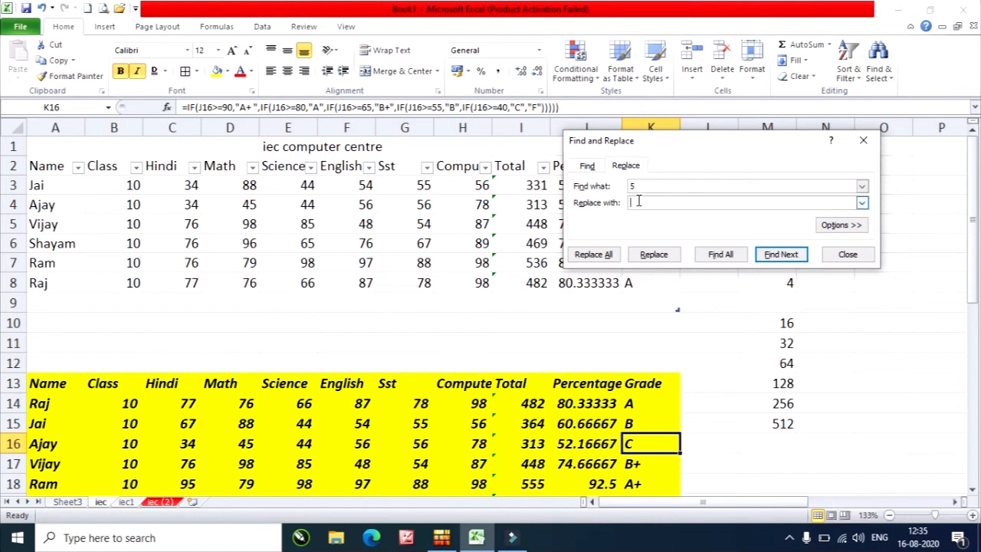
click(797, 255)
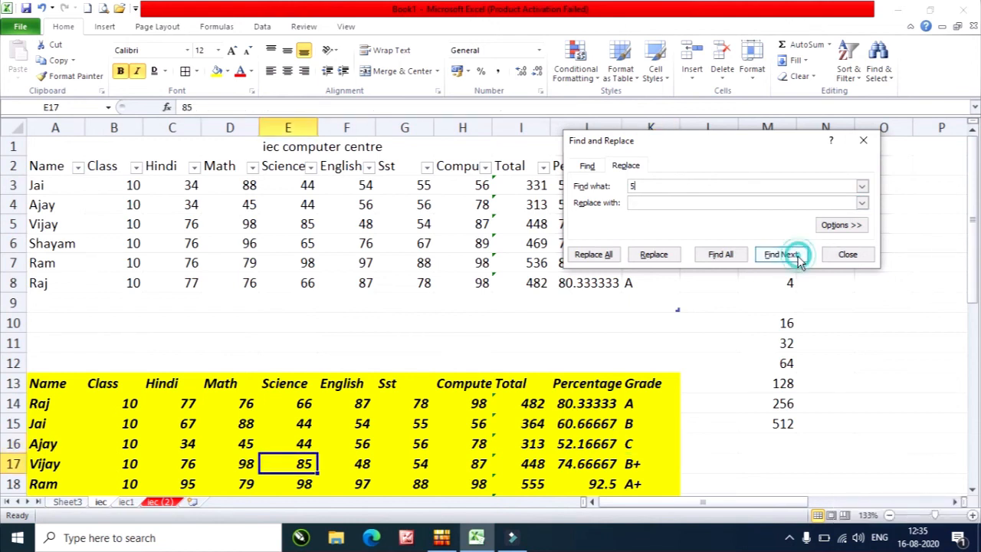
click(664, 201)
text(9)
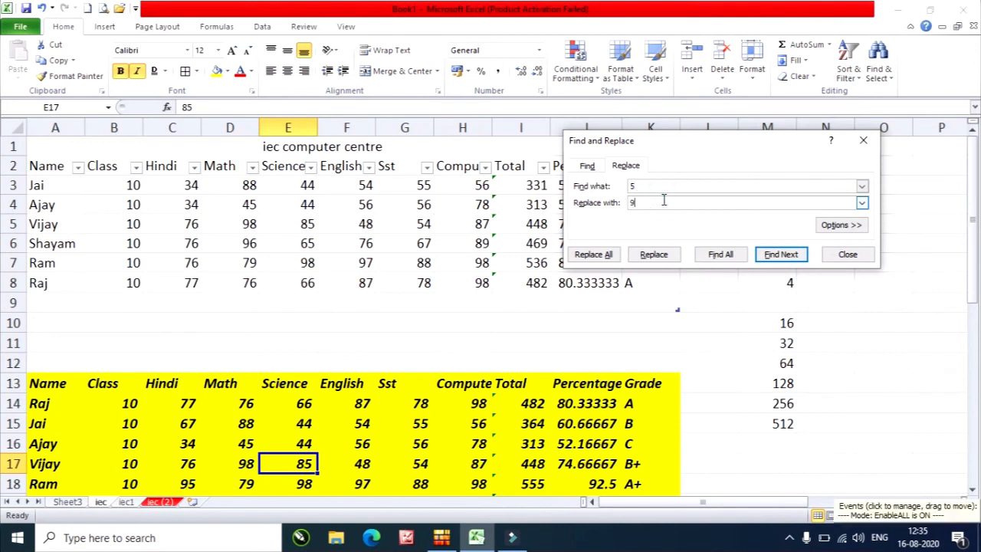
click(654, 261)
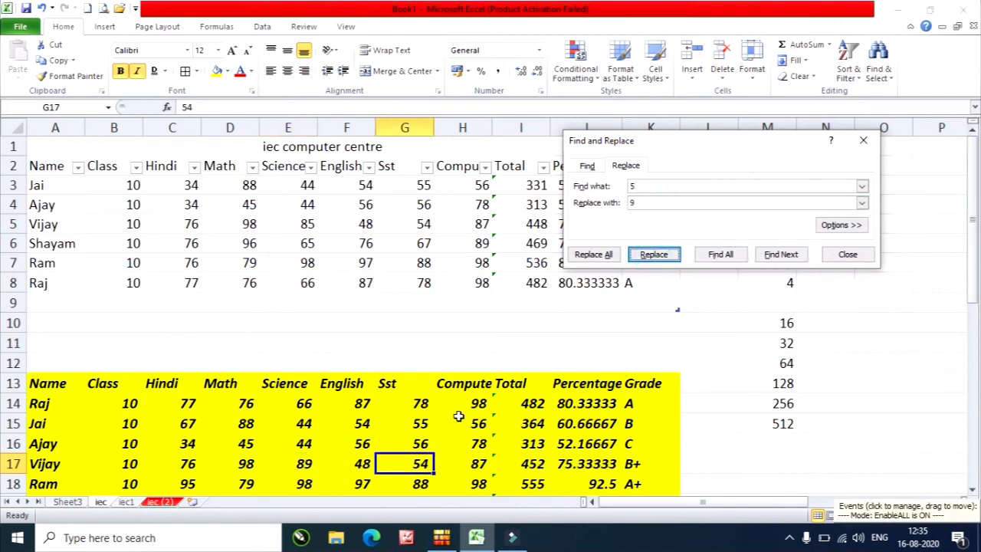
click(655, 257)
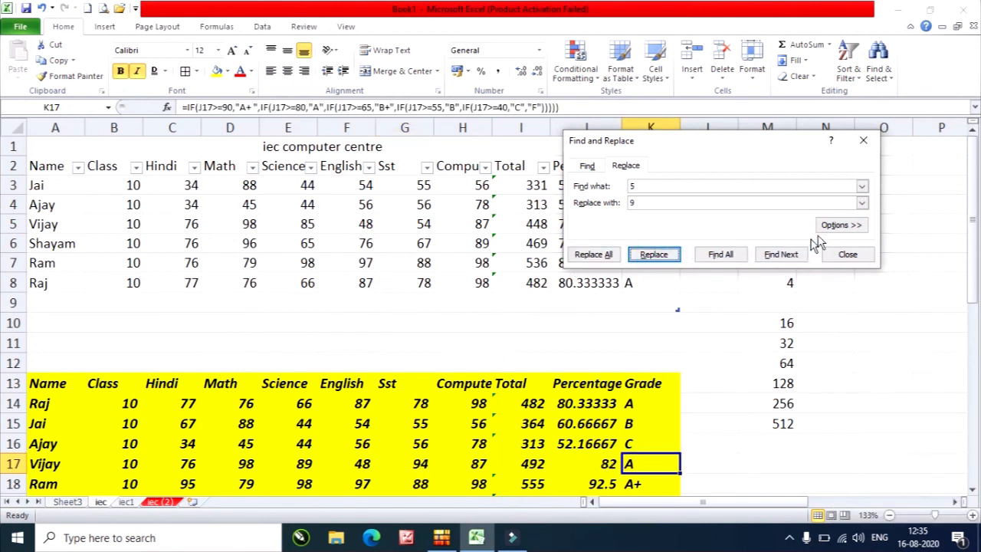
Expand the Find and Replace options, examine the Within, Search, Look in and find-format choices, and close the dialog
click(837, 226)
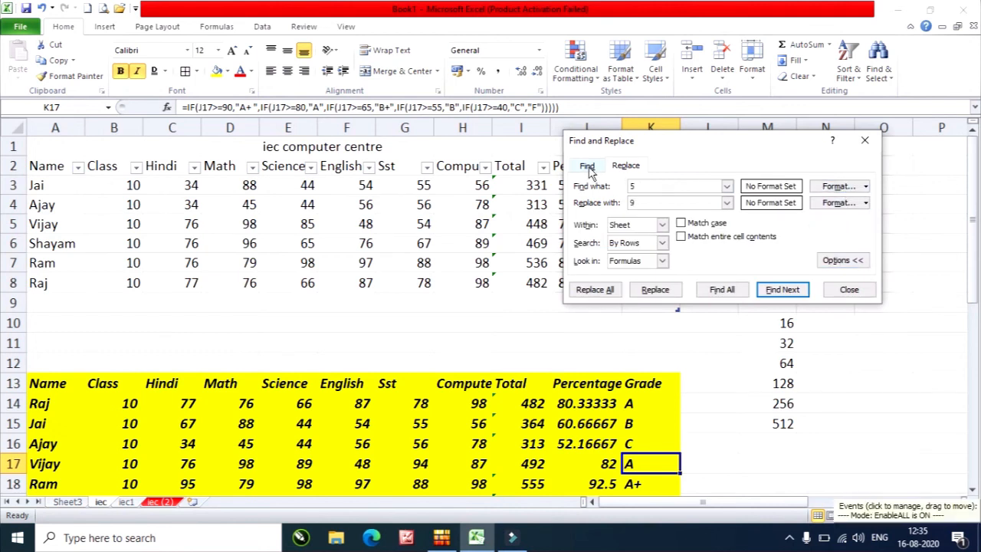
click(664, 261)
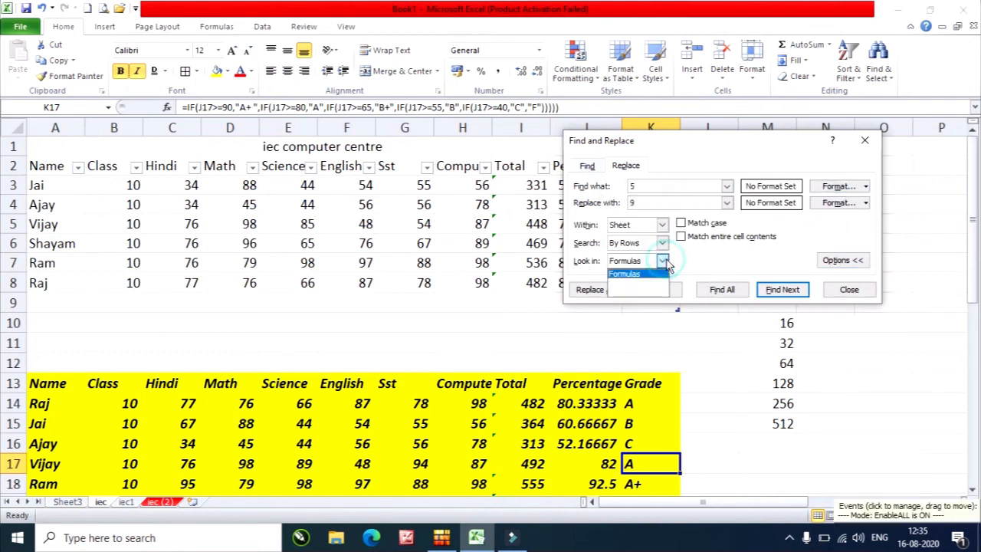
click(664, 261)
click(663, 243)
click(665, 243)
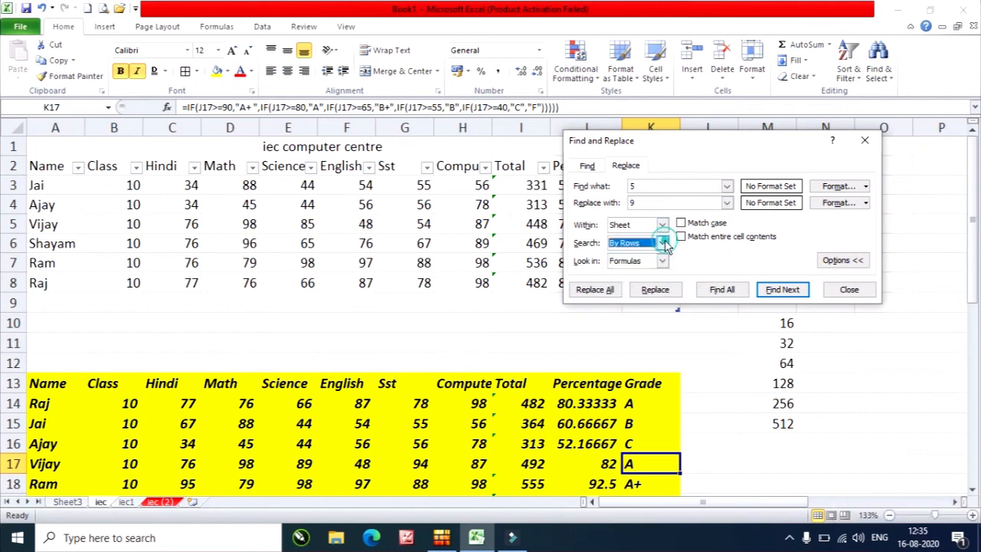
click(667, 225)
click(667, 224)
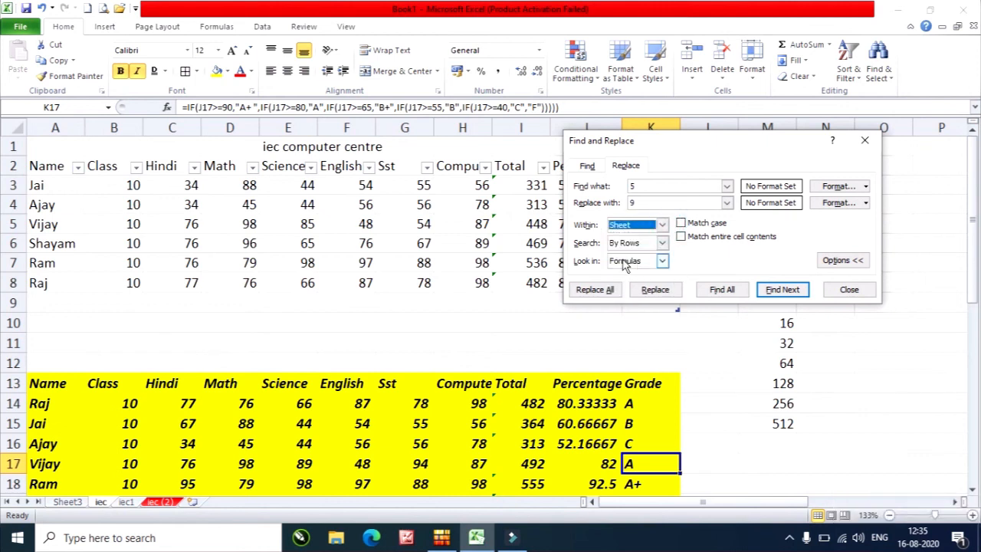
click(662, 262)
click(661, 261)
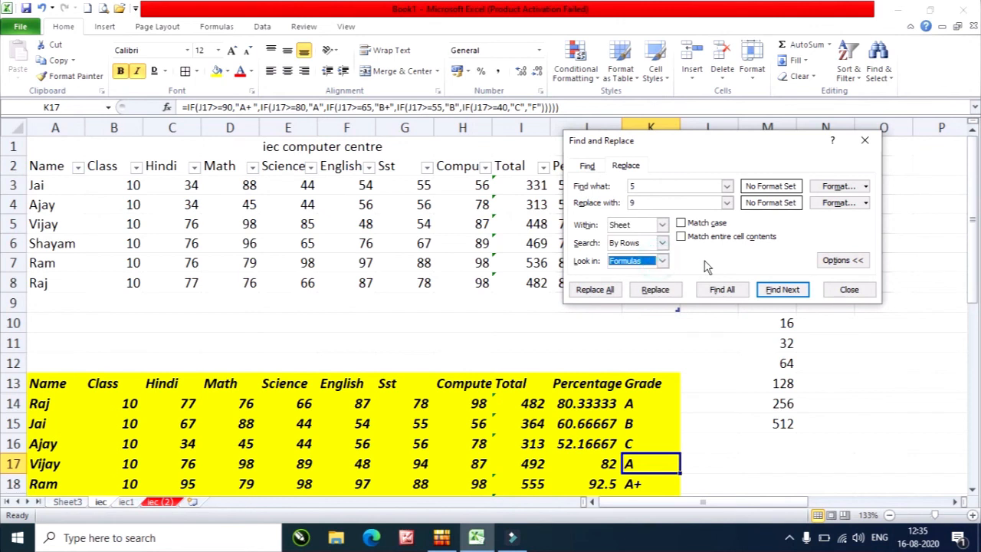
click(864, 186)
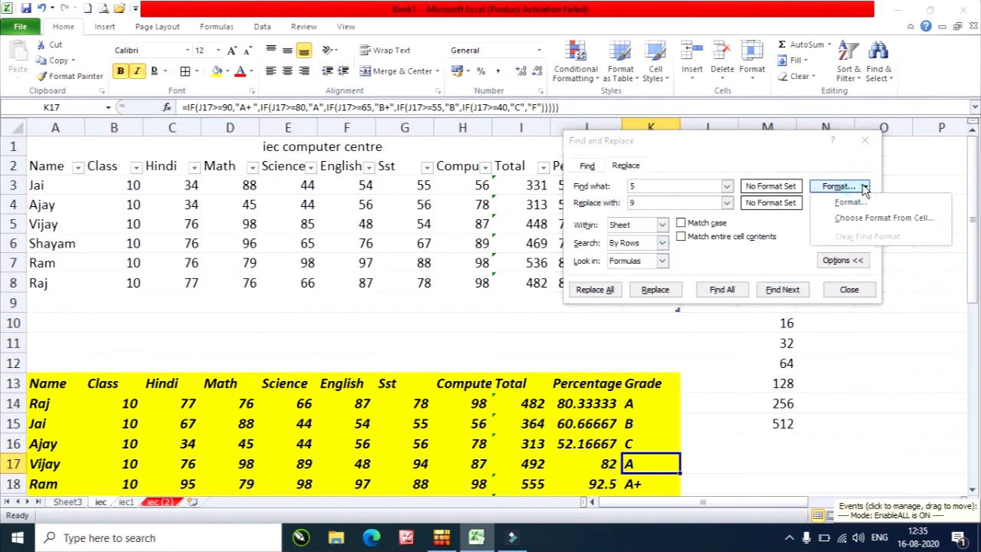
click(865, 186)
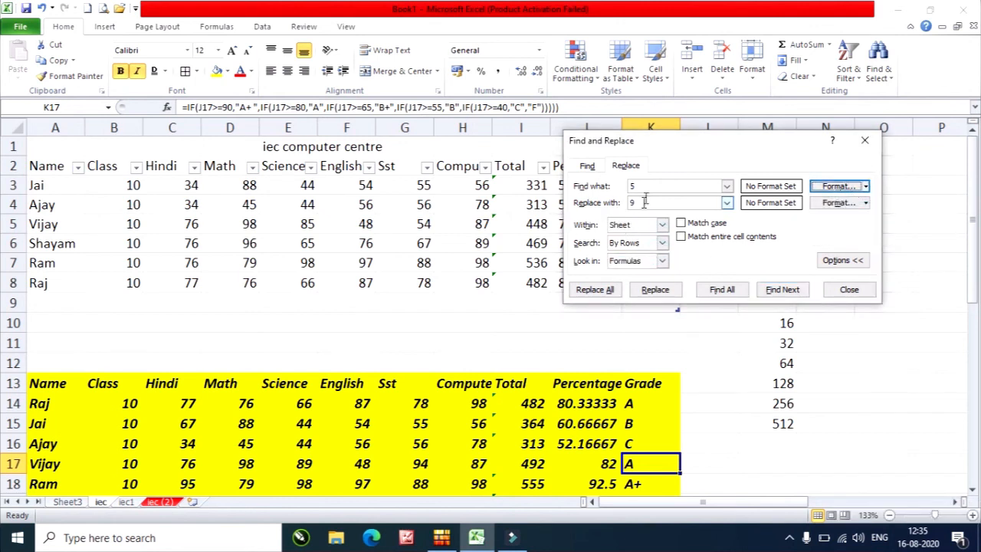
click(857, 290)
From cell K9, use Go To to jump to the reference AAA11111
click(678, 302)
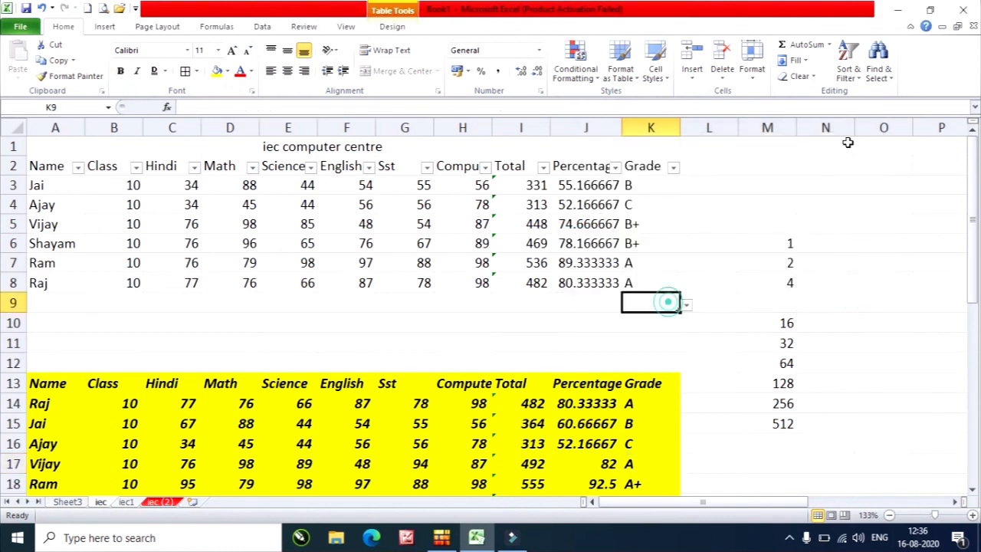
click(879, 62)
click(917, 127)
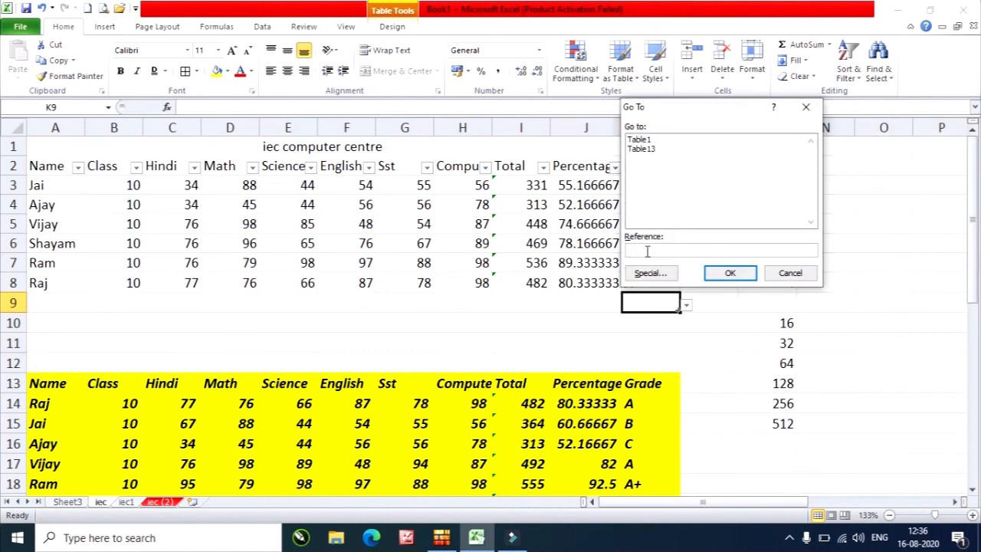
text(aaa1)
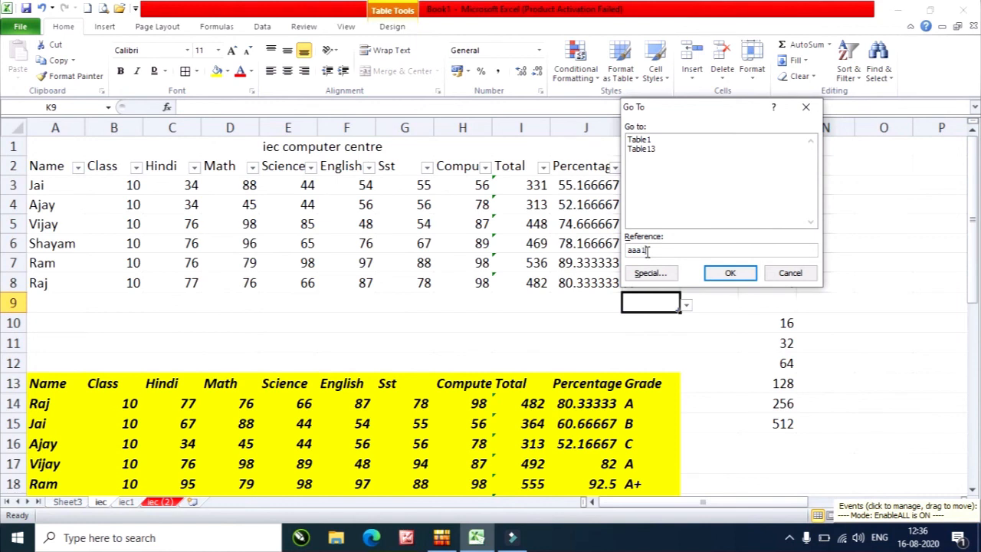
text(1111)
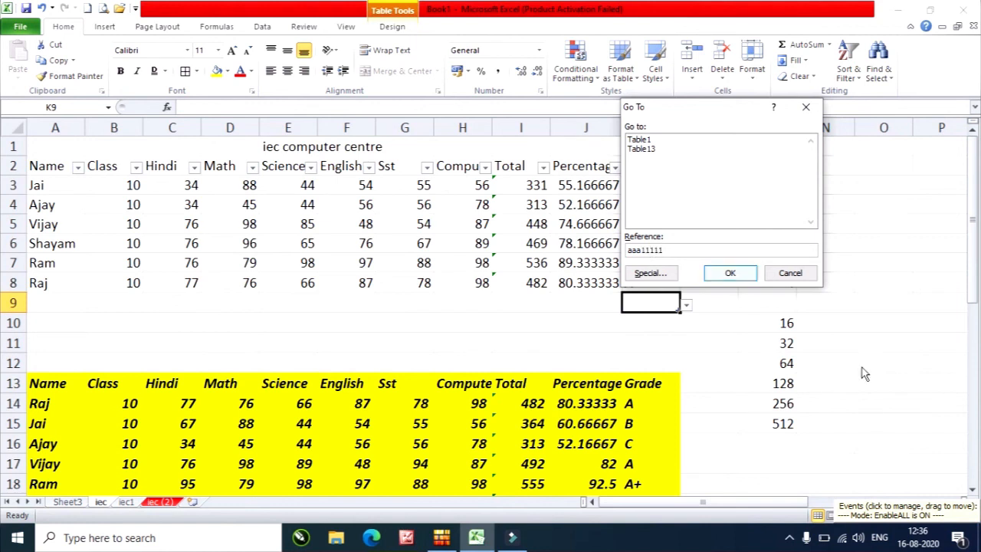
click(730, 274)
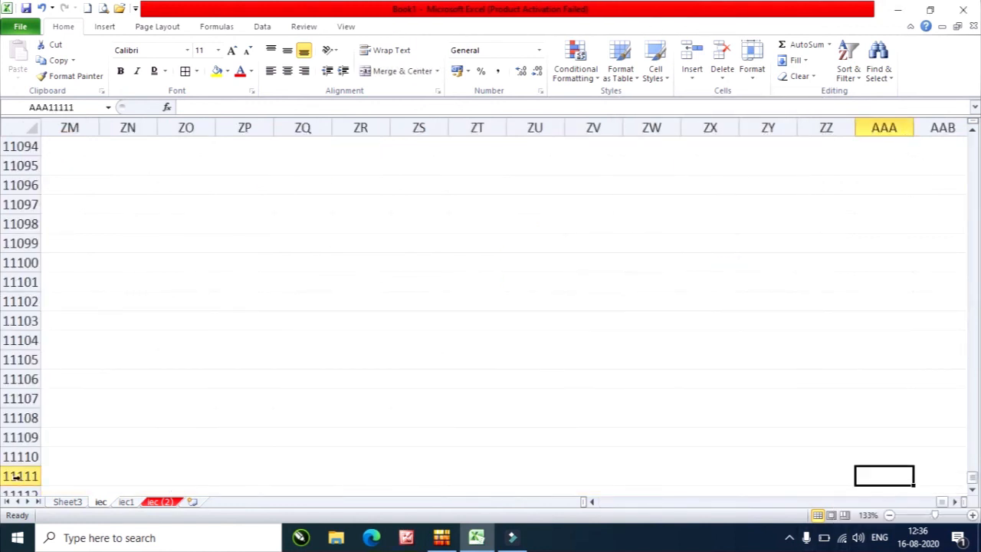
Return to cell A1 by entering its reference in the Name Box
click(82, 107)
text(a1)
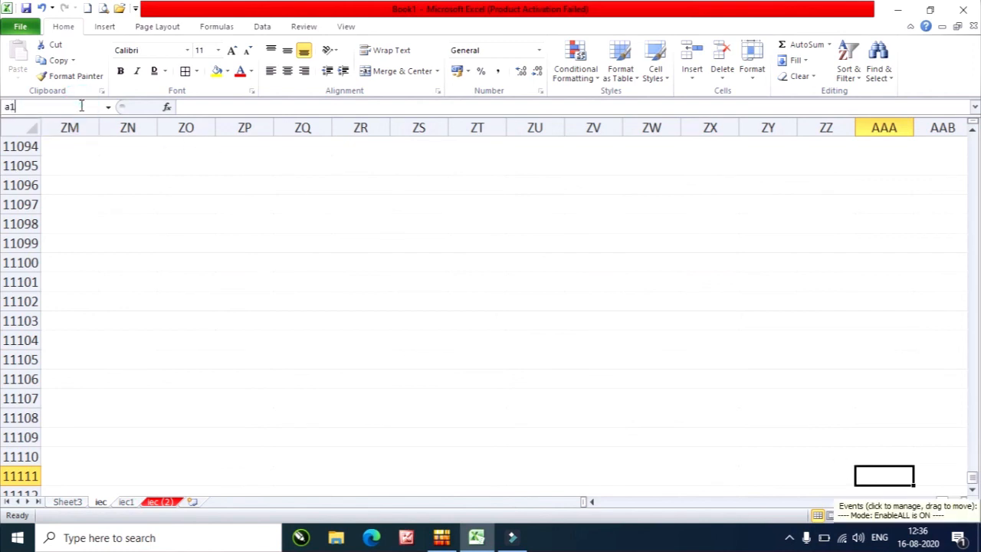
key(Return)
Jump to cell XFD1 through the Name Box and start entering another reference beginning with "a"
click(82, 107)
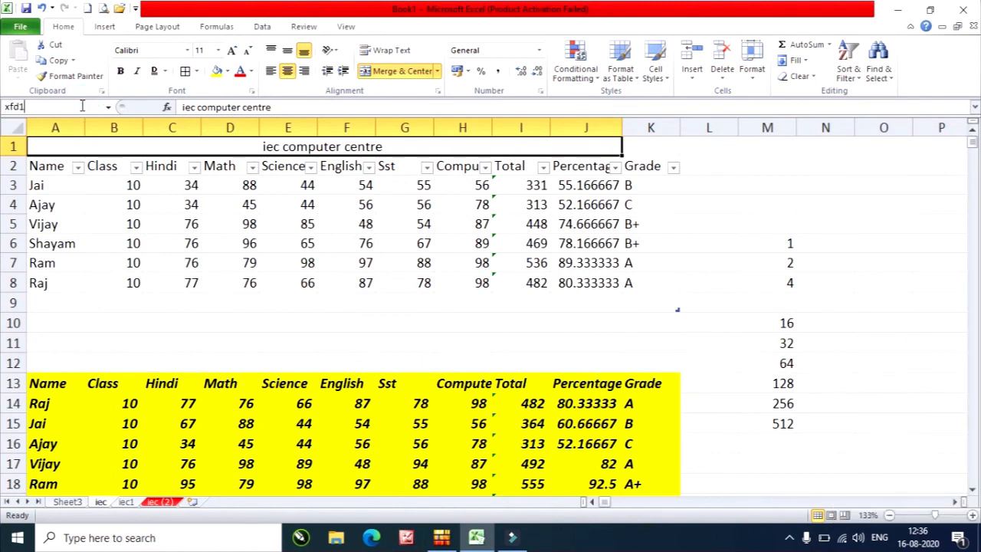
key(Return)
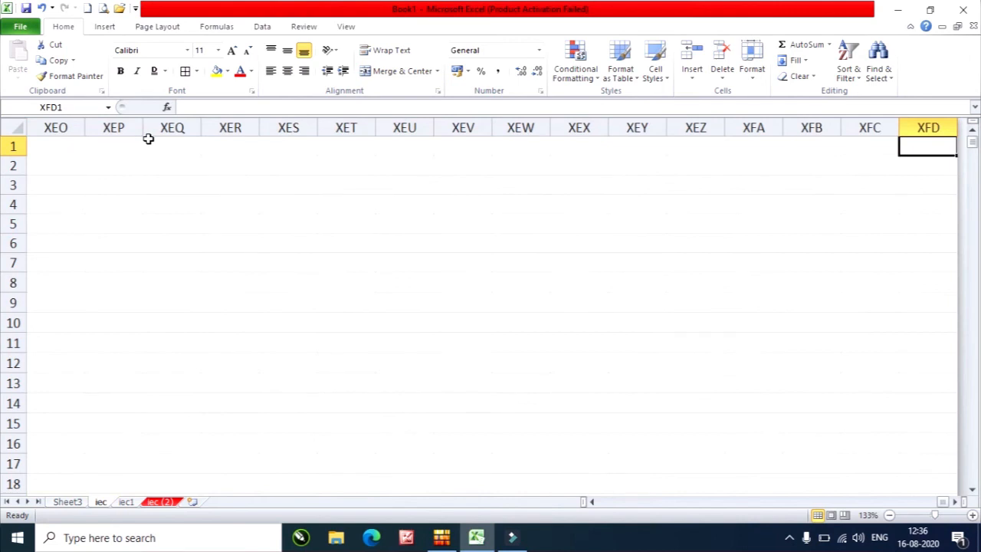
click(80, 108)
text(a)
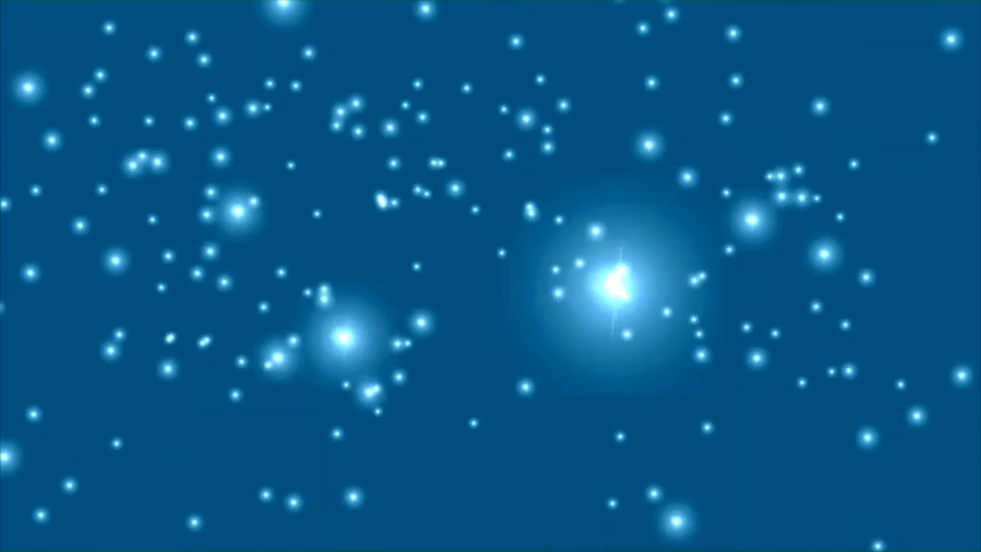